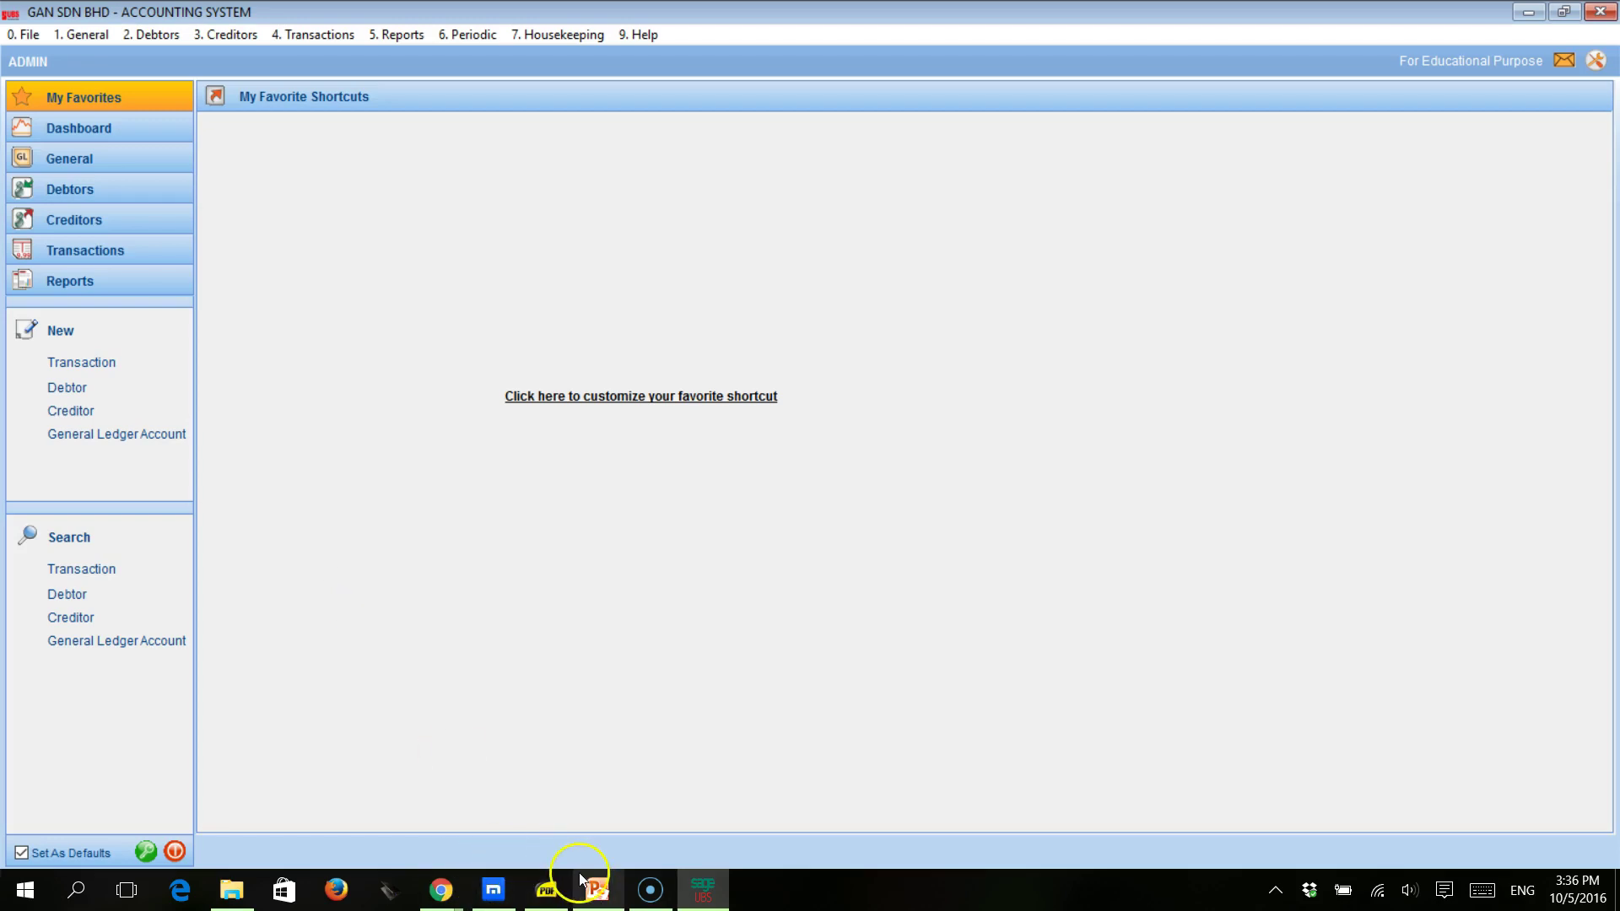
Switch to lesson 3.pdf in SumatraPDF and review the exercise transactions and the January closing stock in item 9.
{"action": "left_click", "coordinate": [548, 893]}
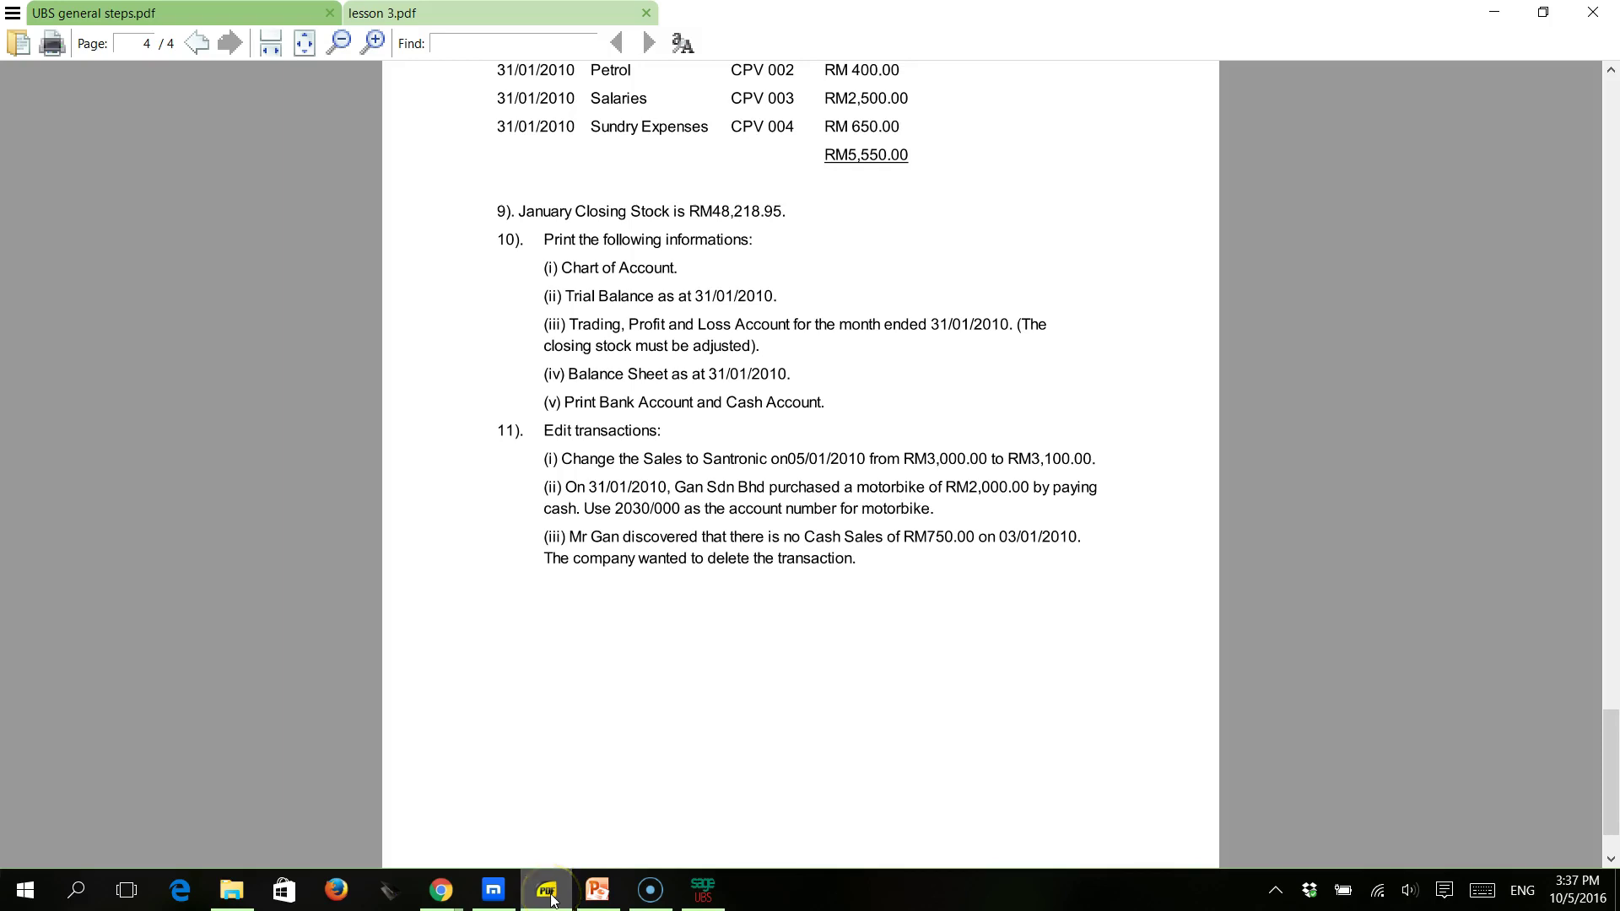
{"action": "scroll", "coordinate": [719, 397], "scroll_direction": "up", "scroll_amount": 3}
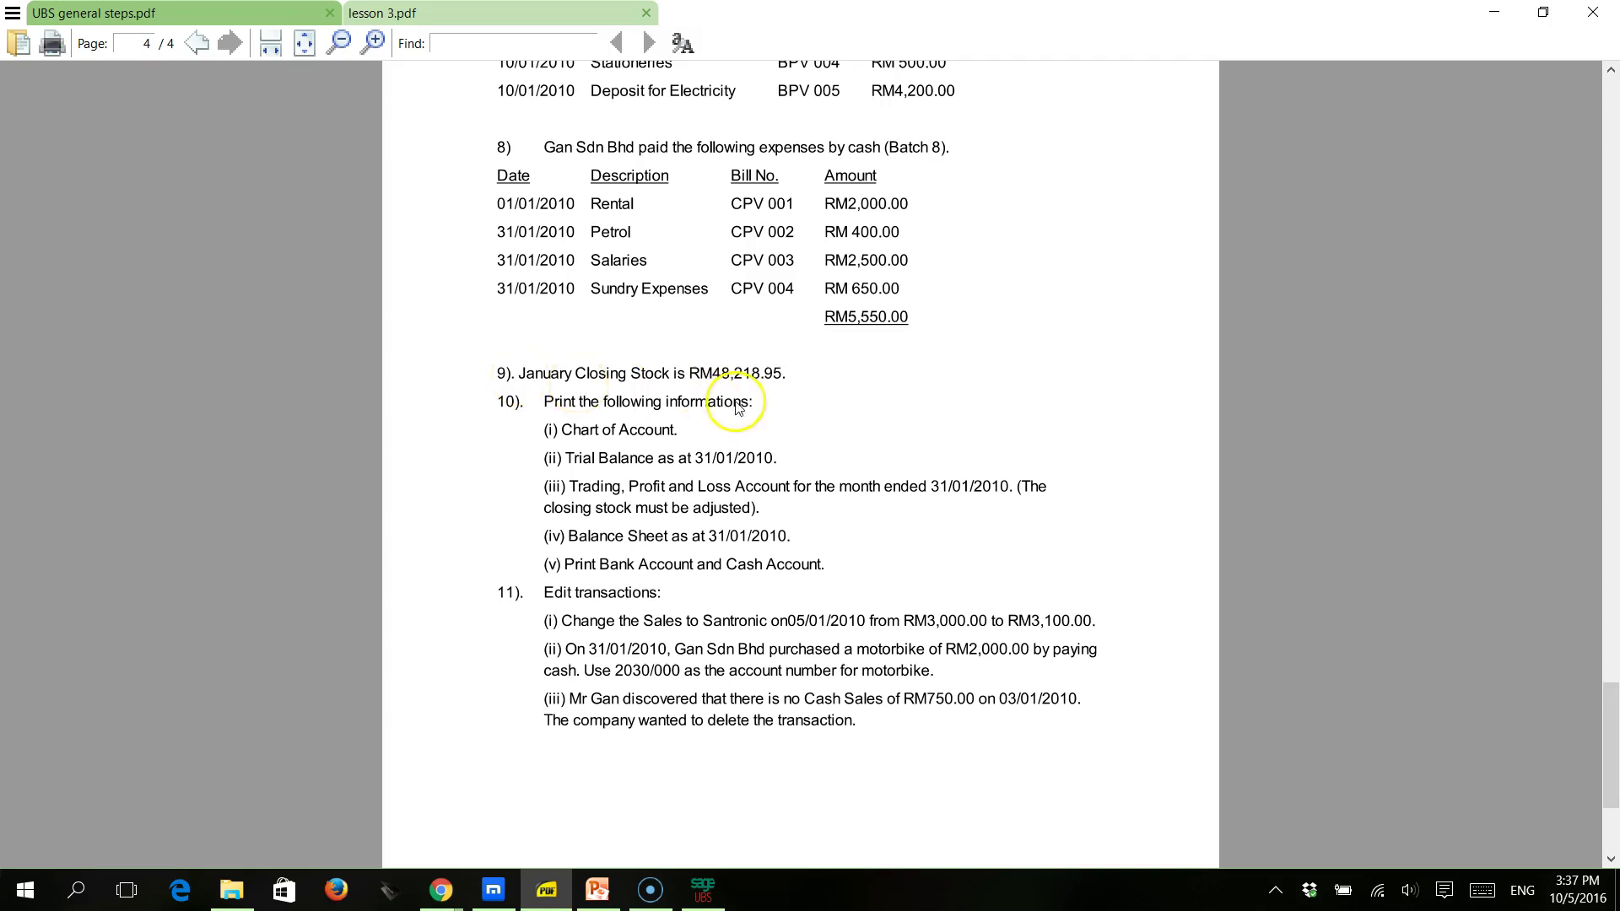
{"action": "scroll", "coordinate": [736, 398], "scroll_direction": "up", "scroll_amount": 2}
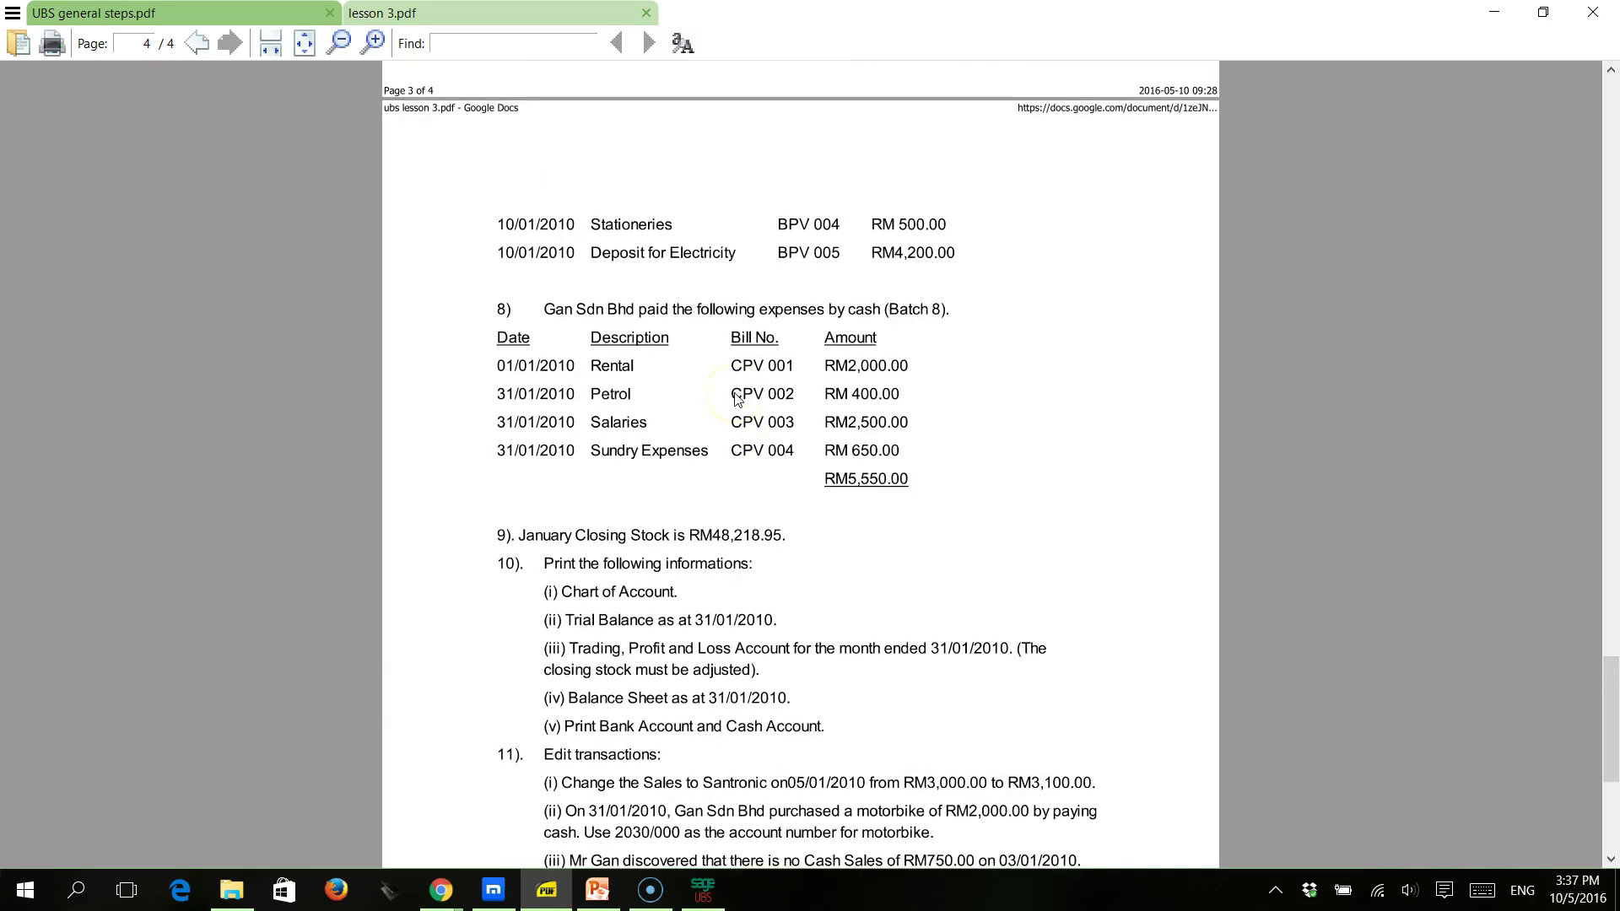
{"action": "scroll", "coordinate": [737, 400], "scroll_direction": "up", "scroll_amount": 2}
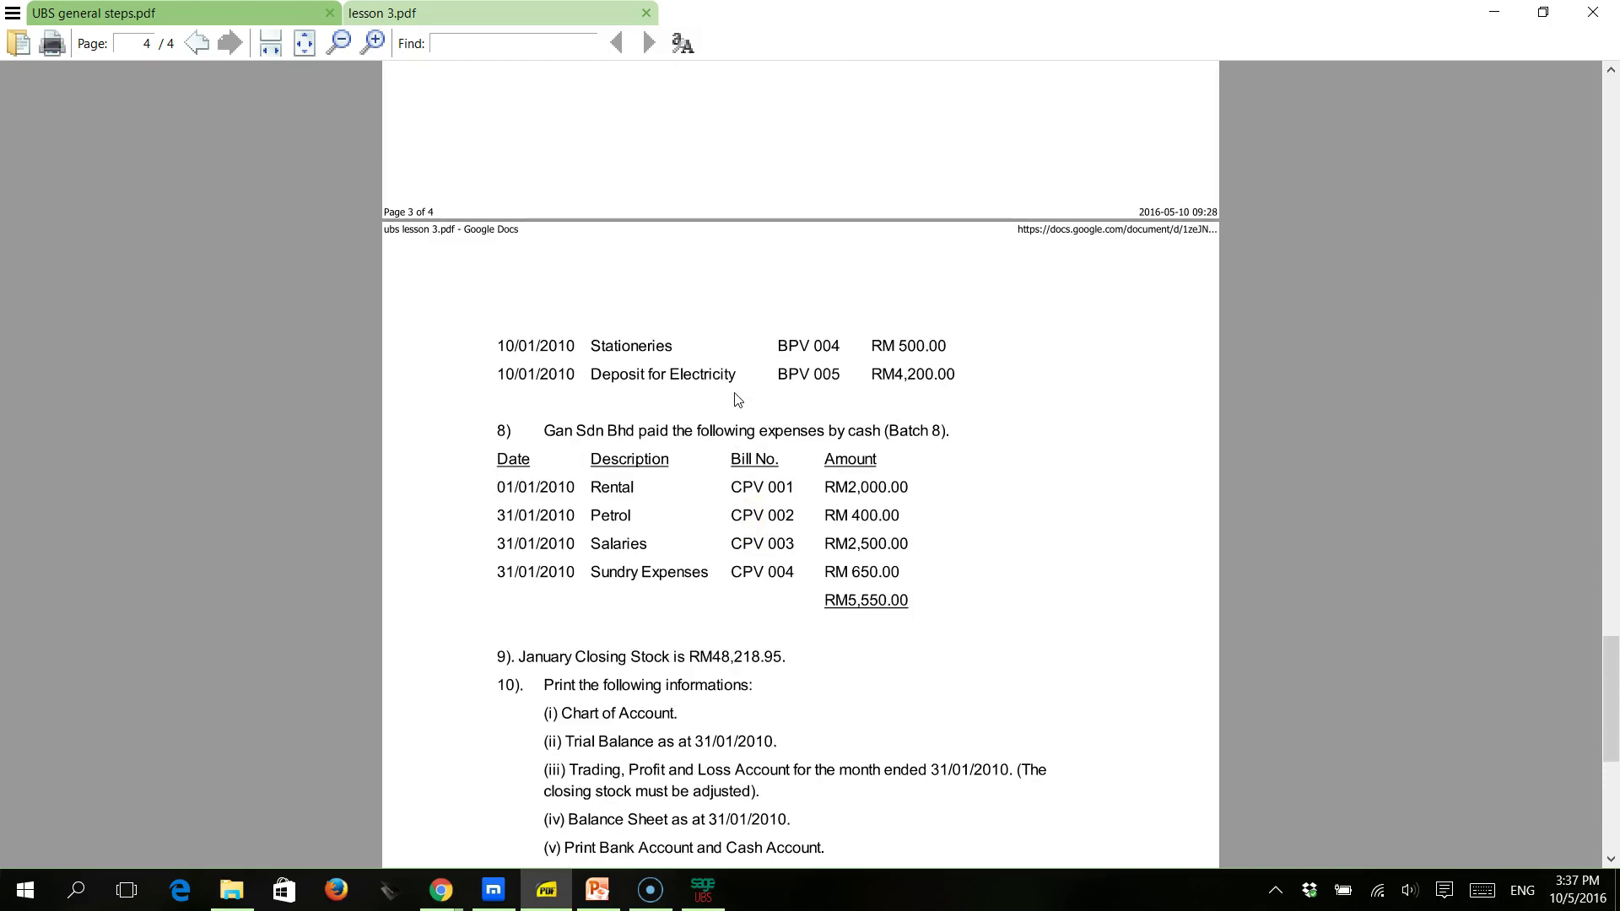
{"action": "scroll", "coordinate": [738, 400], "scroll_direction": "up", "scroll_amount": 10}
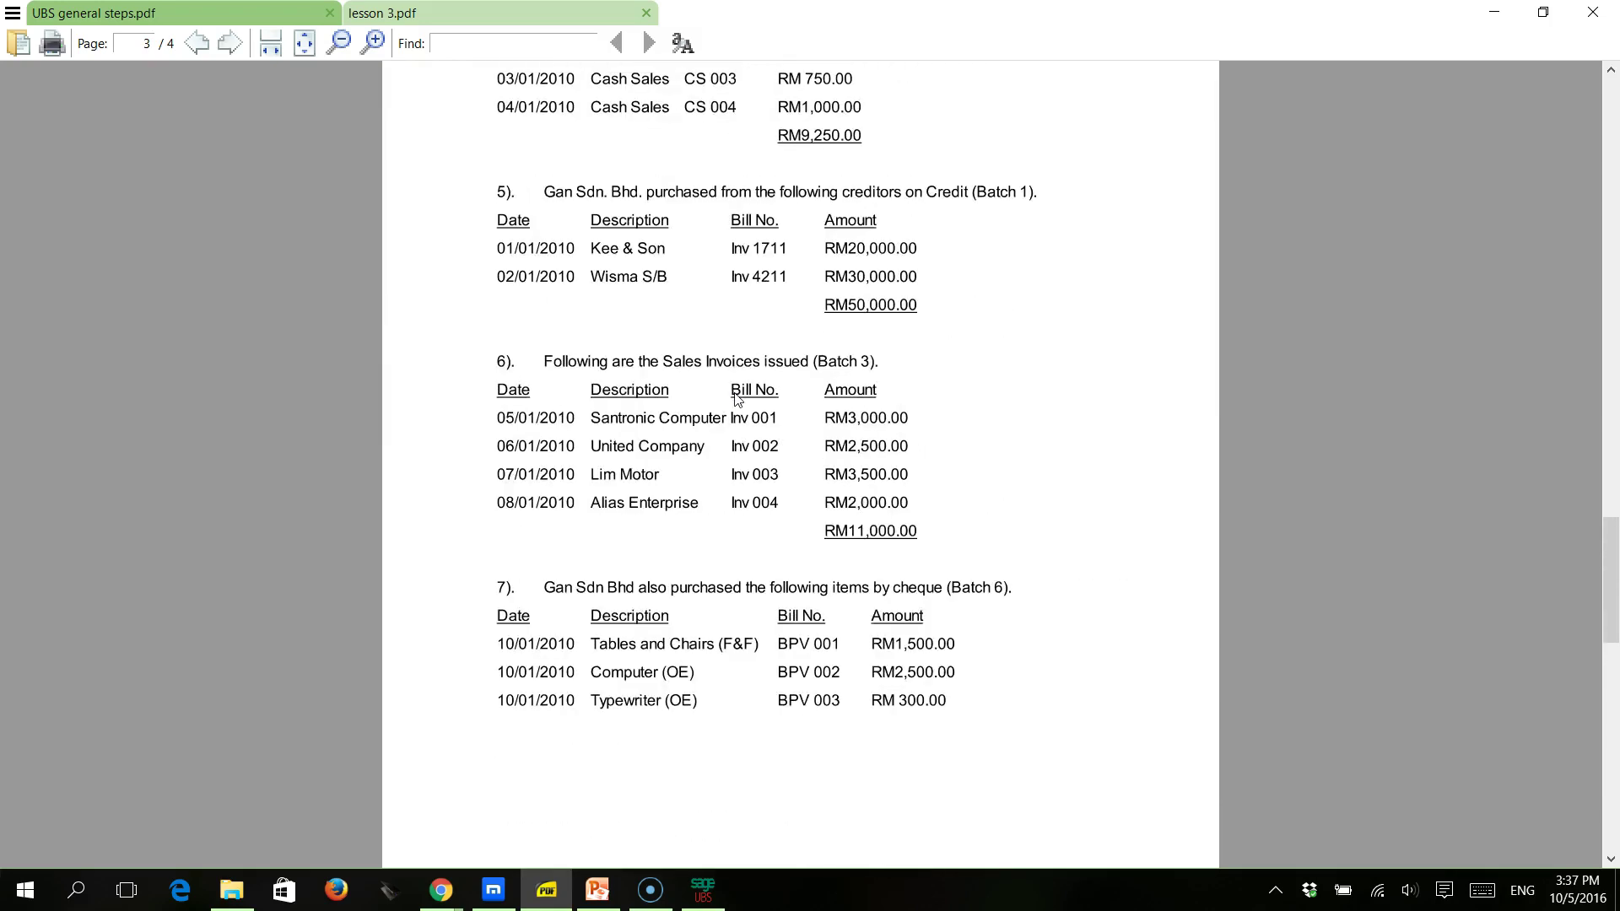
{"action": "scroll", "coordinate": [738, 400], "scroll_direction": "down", "scroll_amount": 7}
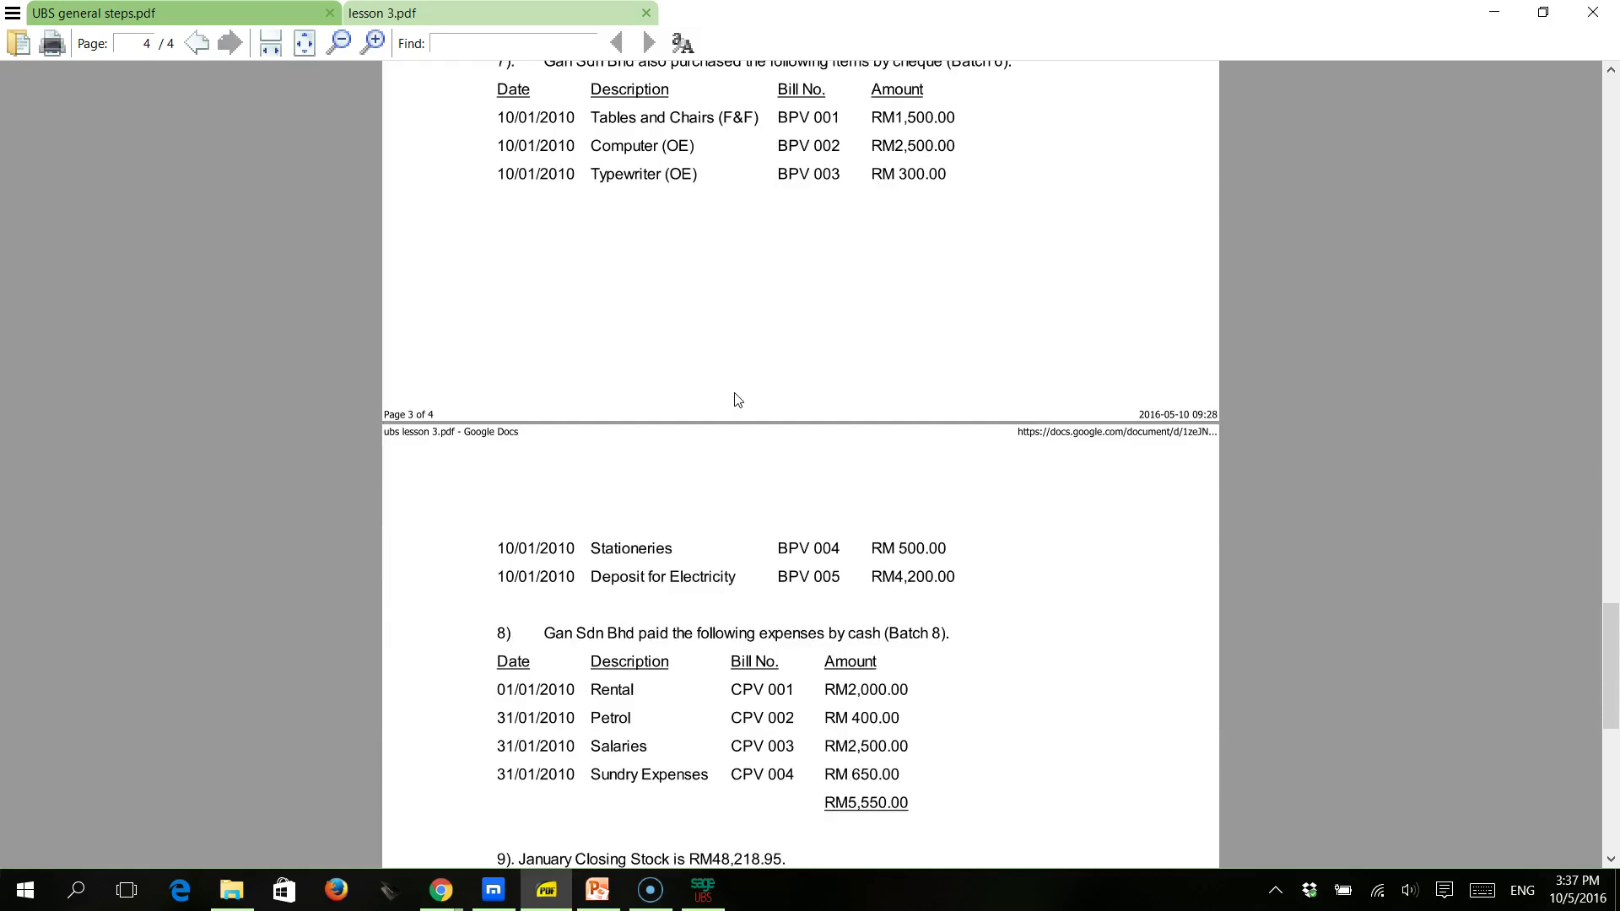
{"action": "scroll", "coordinate": [737, 400], "scroll_direction": "down", "scroll_amount": 5}
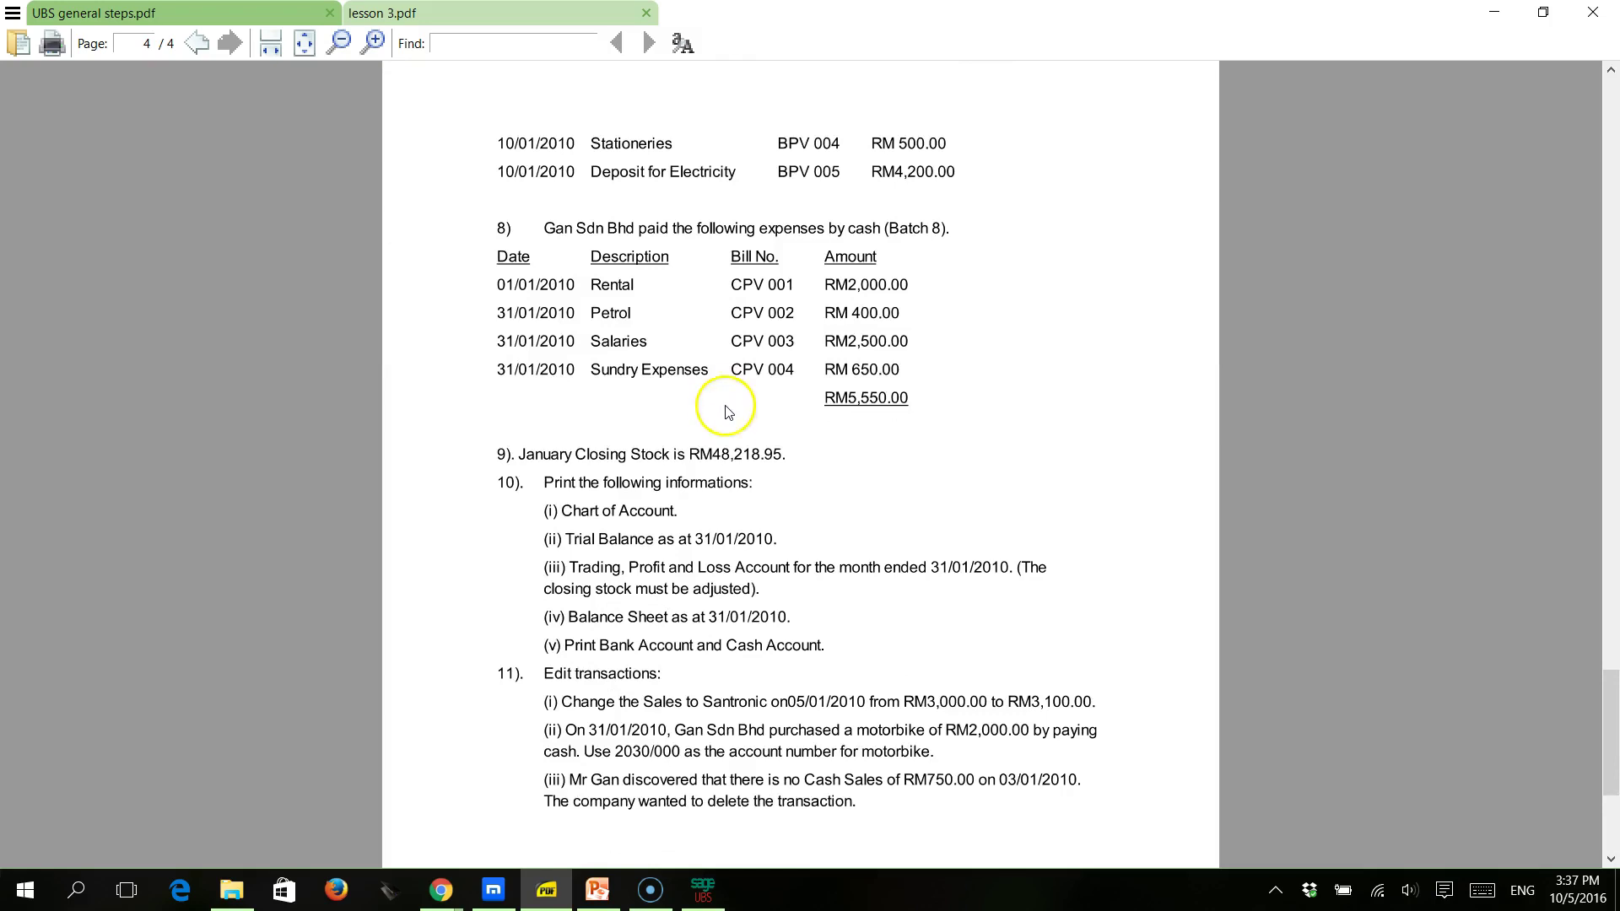
{"action": "left_click", "coordinate": [715, 462]}
{"action": "left_click", "coordinate": [745, 466]}
Switch back to the UBS accounting system and add a new record in Maintain Stock Values.
{"action": "left_click", "coordinate": [698, 900]}
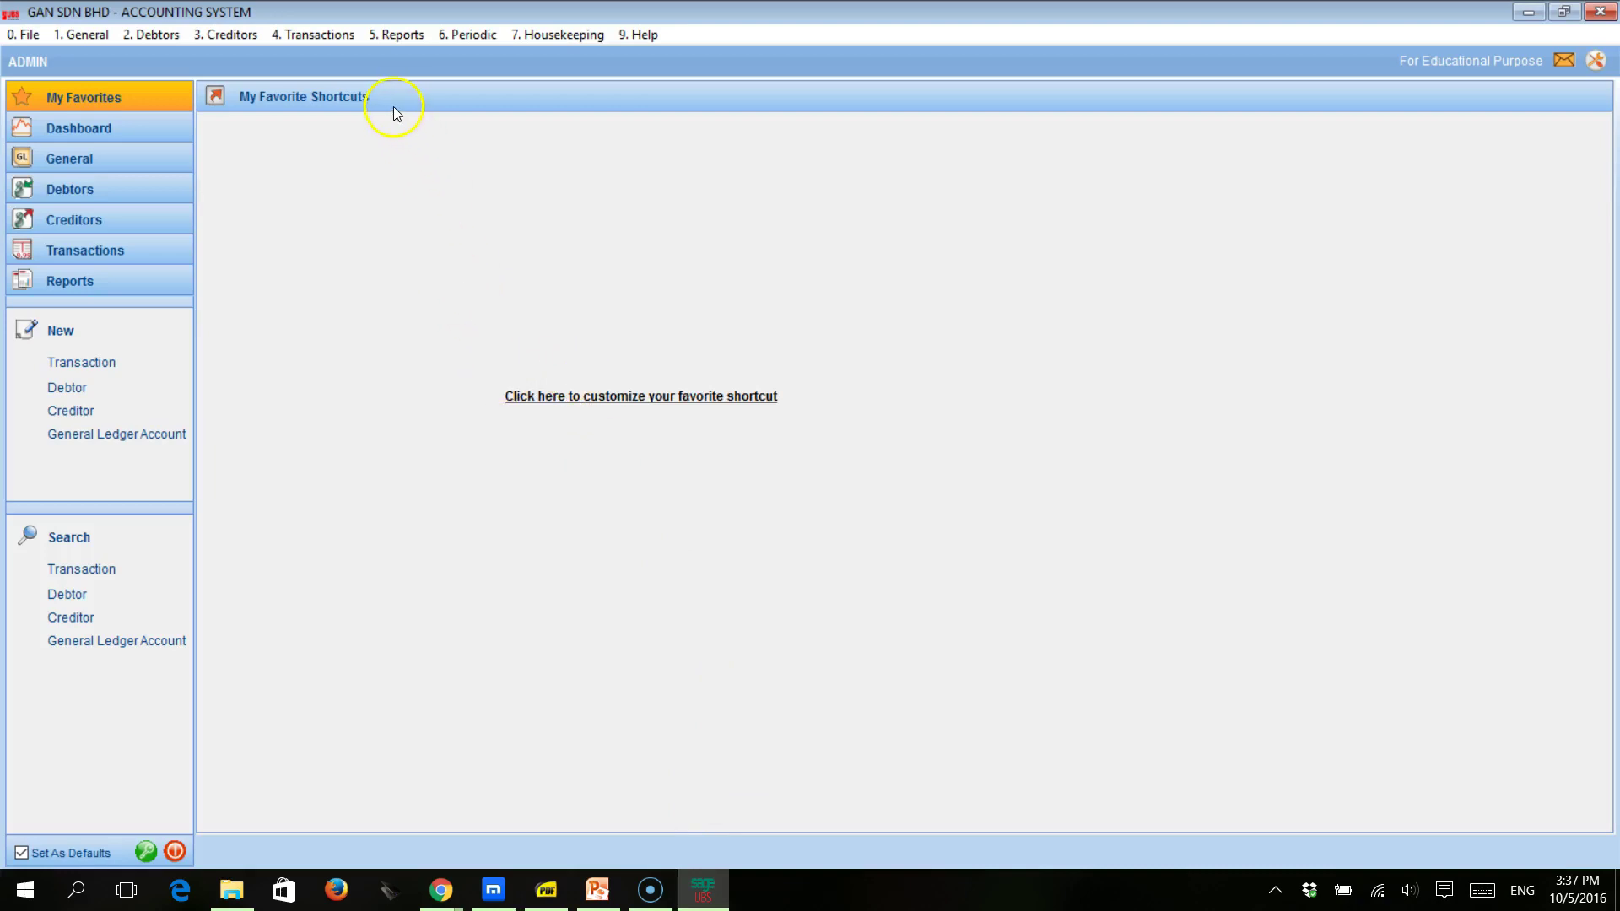
{"action": "left_click", "coordinate": [83, 34]}
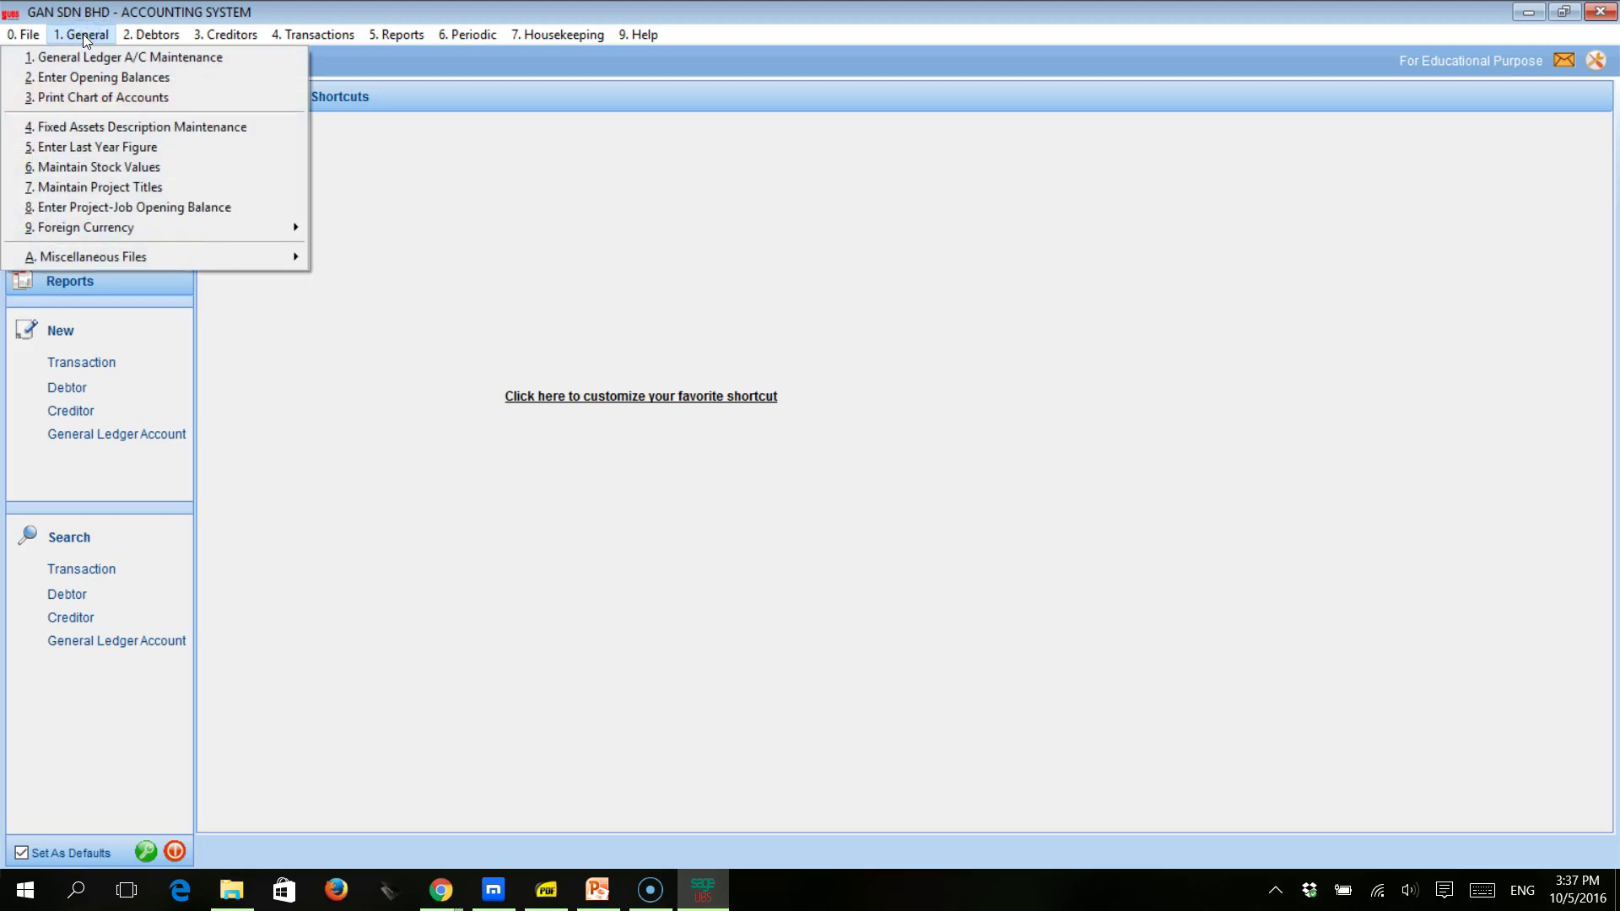
{"action": "left_click", "coordinate": [109, 167]}
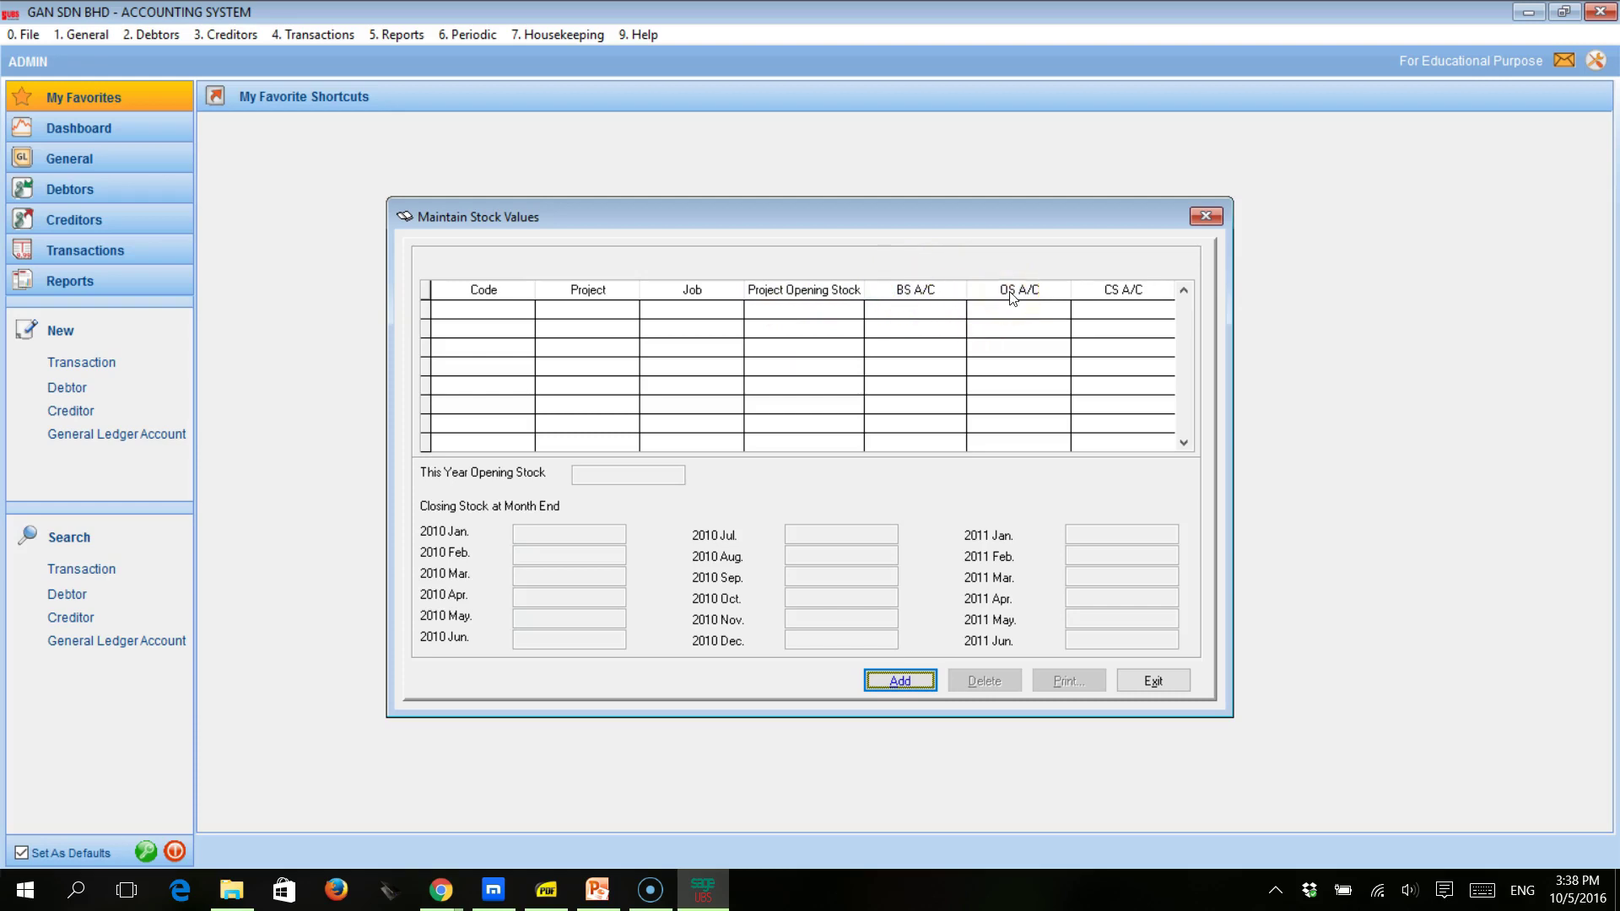
{"action": "left_click", "coordinate": [896, 685]}
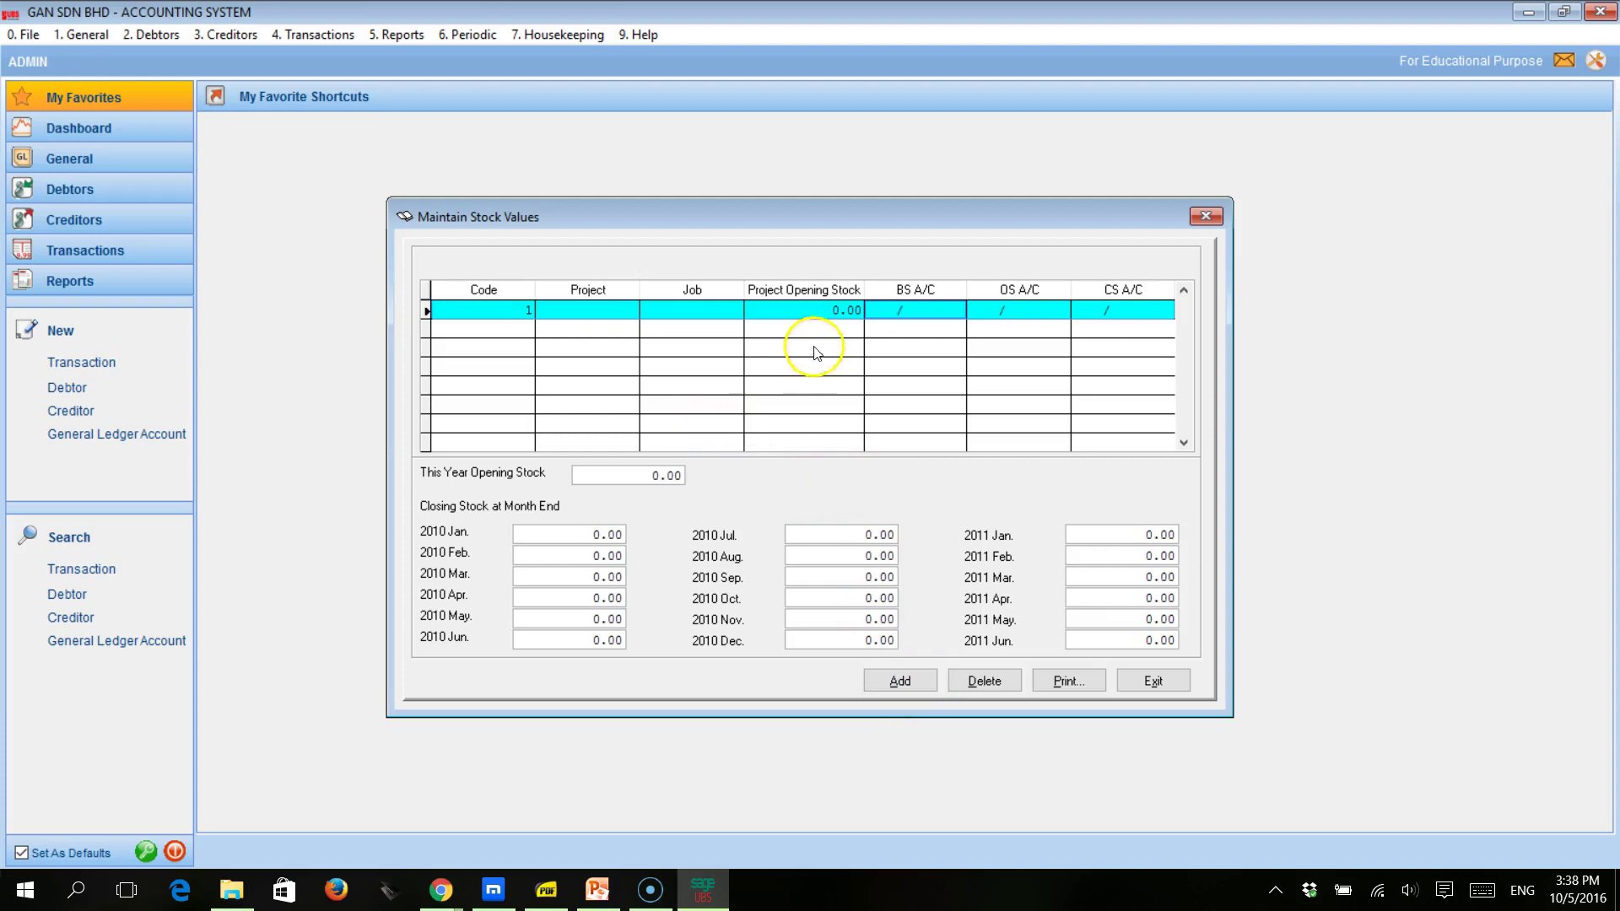
Set the new stock record's BS account to 3030/000 STOCK from the account listing.
{"action": "left_click", "coordinate": [870, 311]}
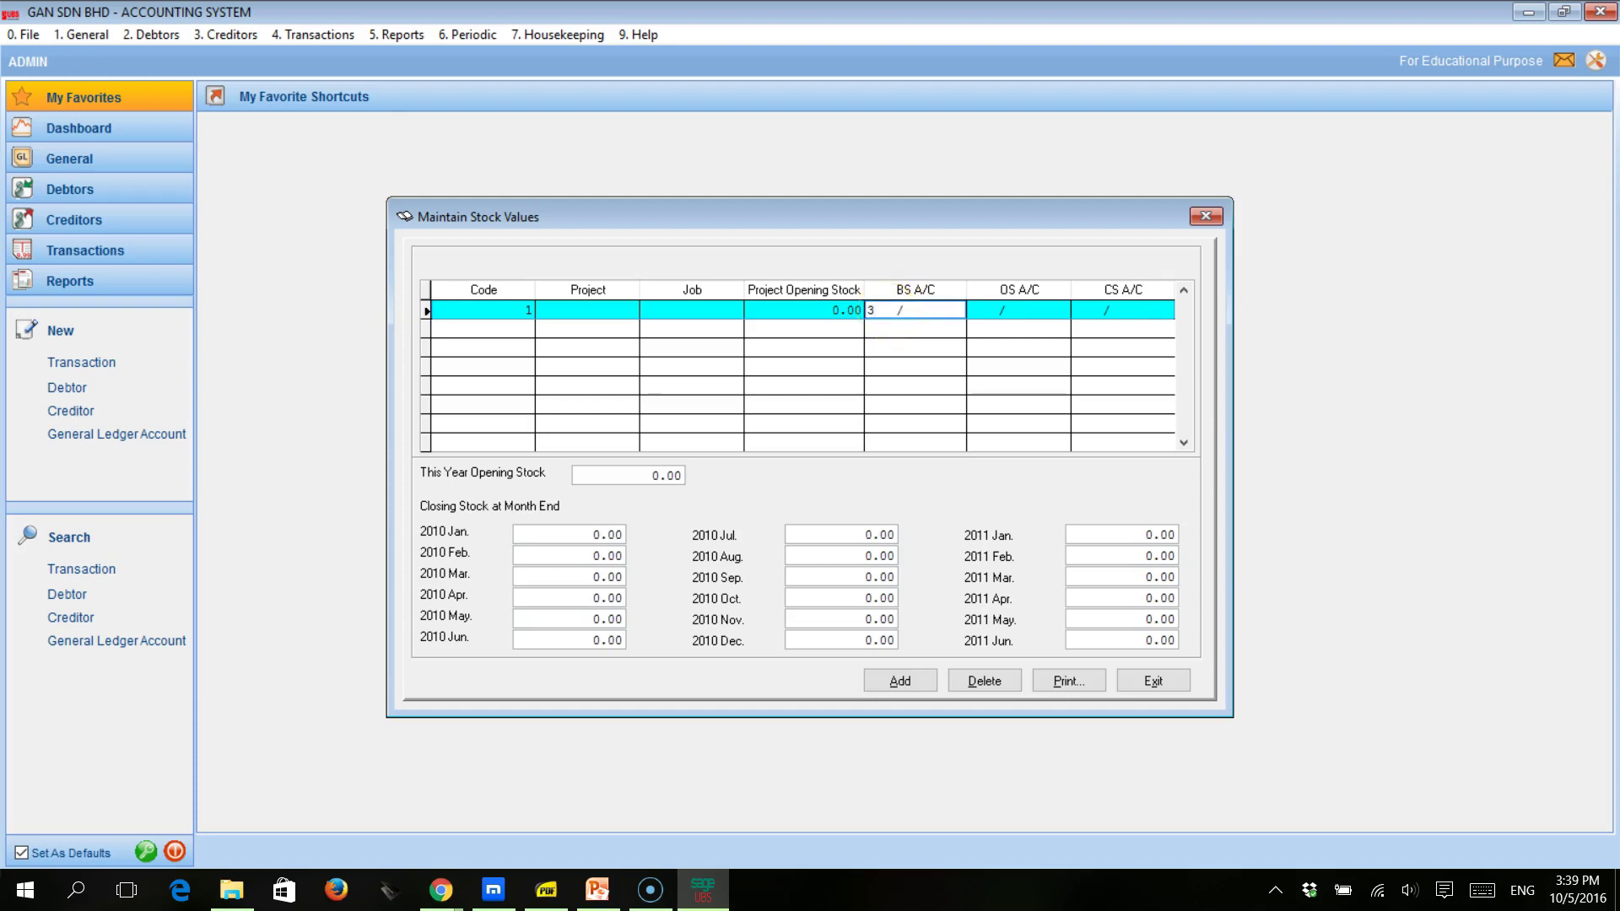
{"action": "key", "text": "Return"}
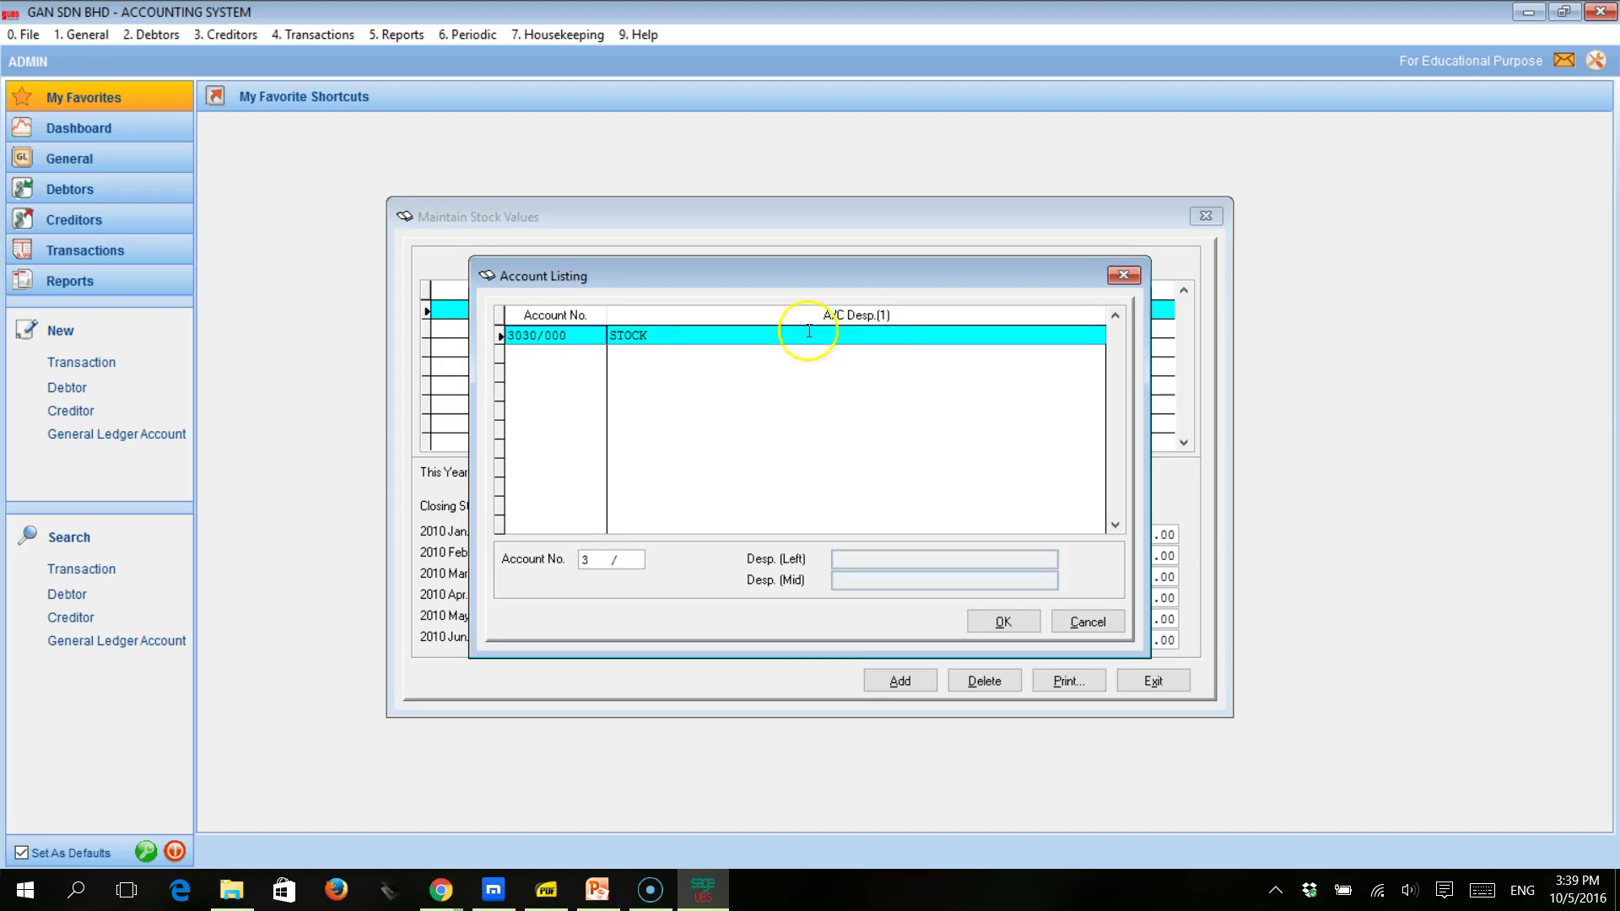
{"action": "left_click", "coordinate": [1001, 621]}
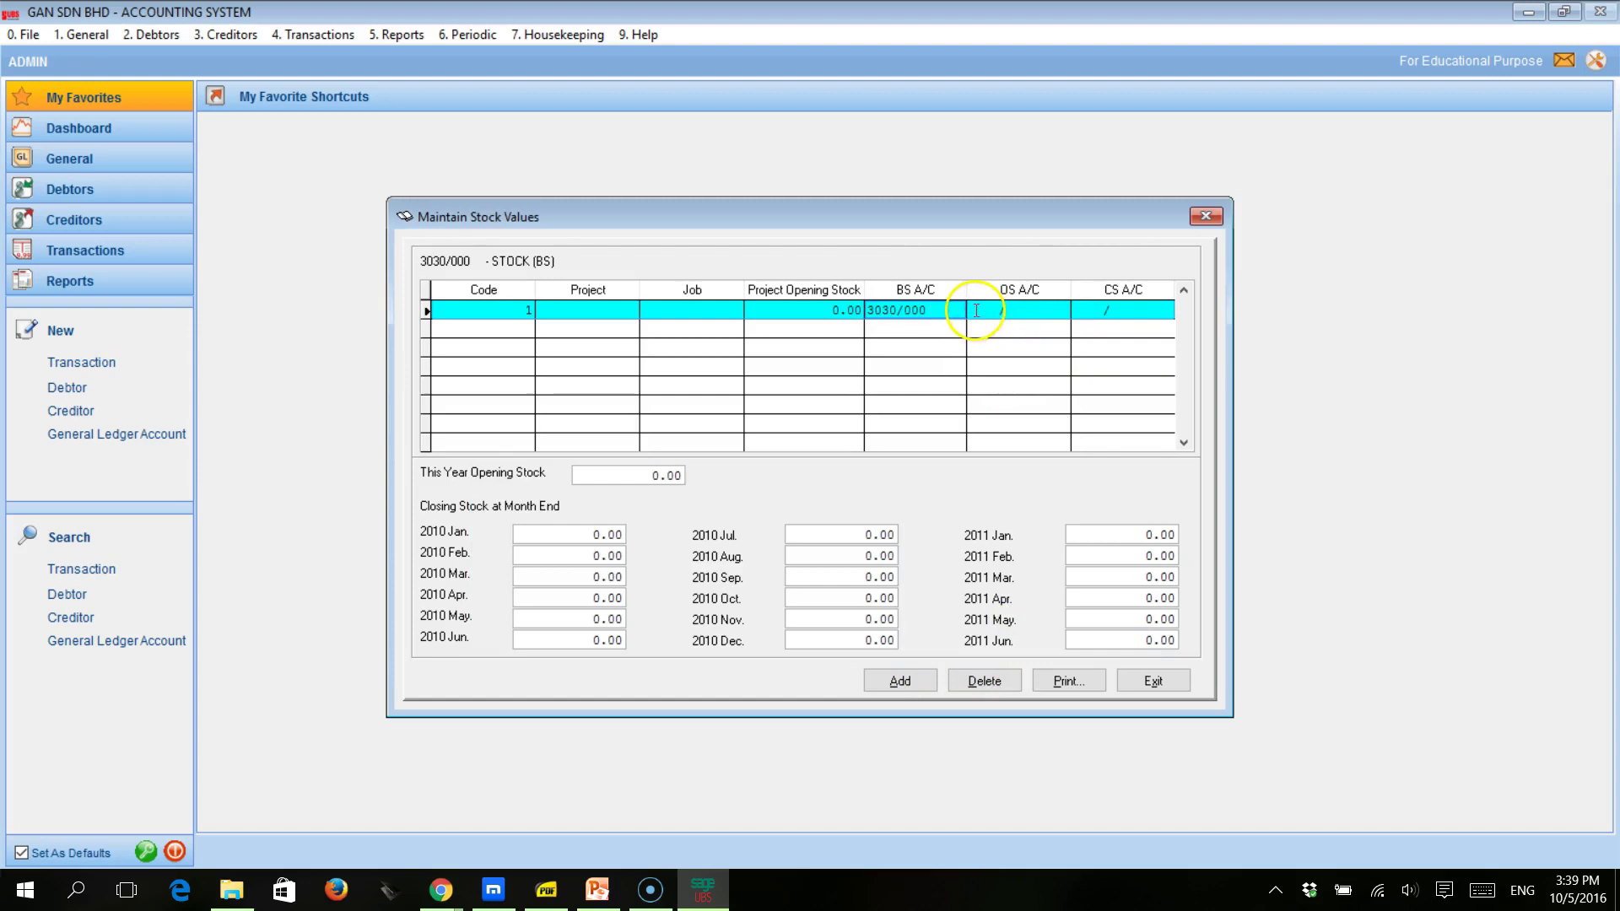
Look up the opening stock account in lesson 3.pdf's chart of accounts and set the record's OS account to 6000/000.
{"action": "left_click", "coordinate": [983, 310]}
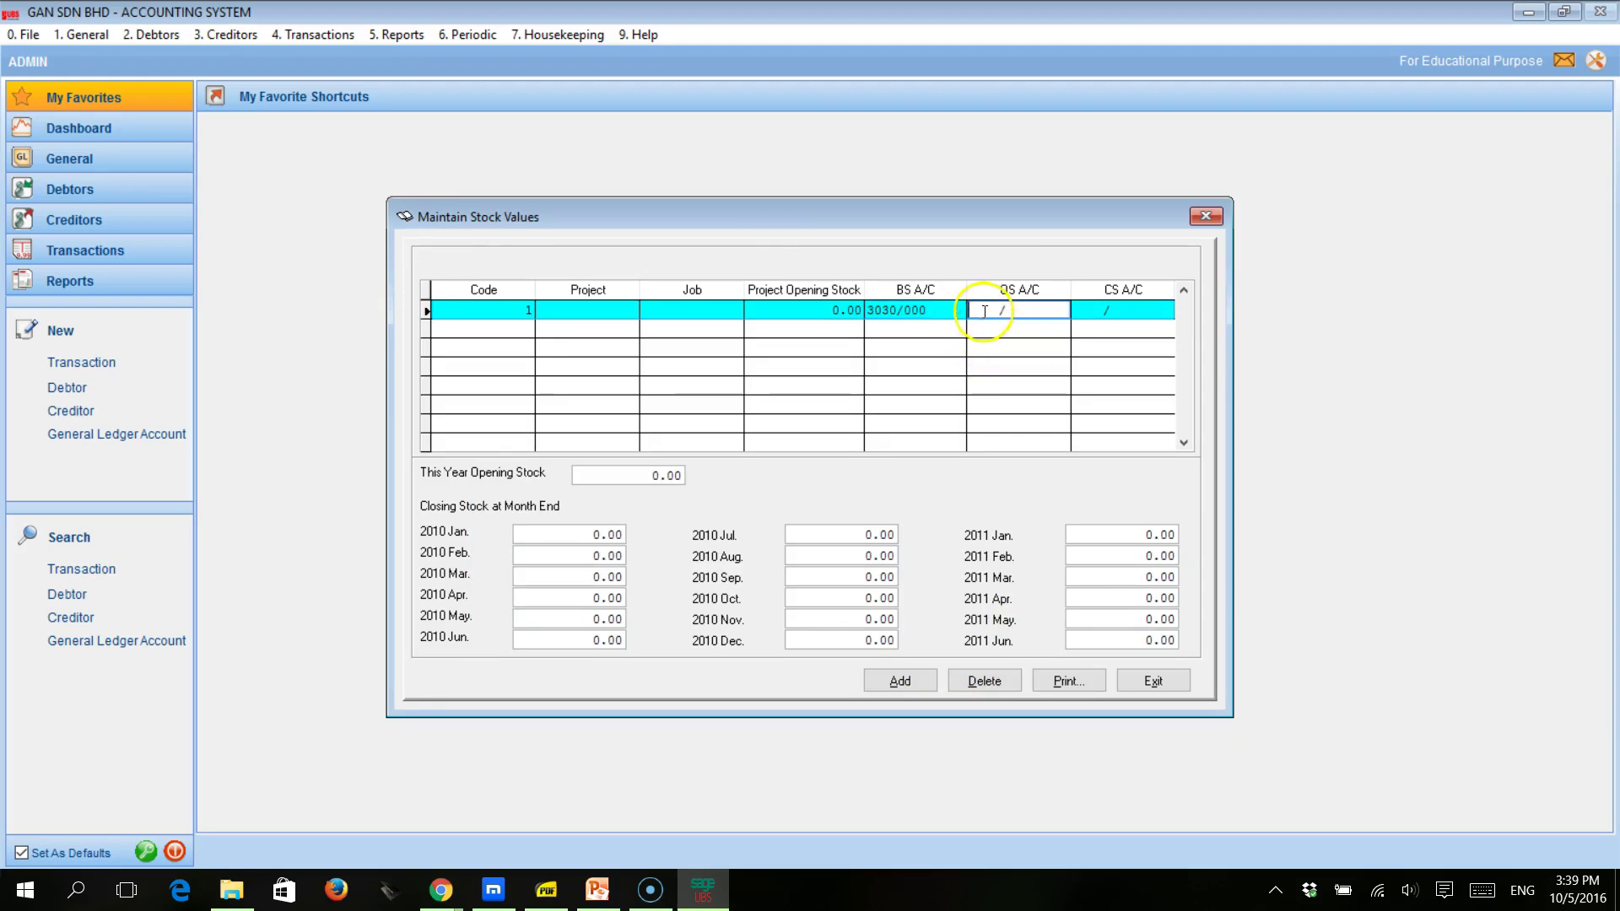
{"action": "left_click", "coordinate": [554, 896]}
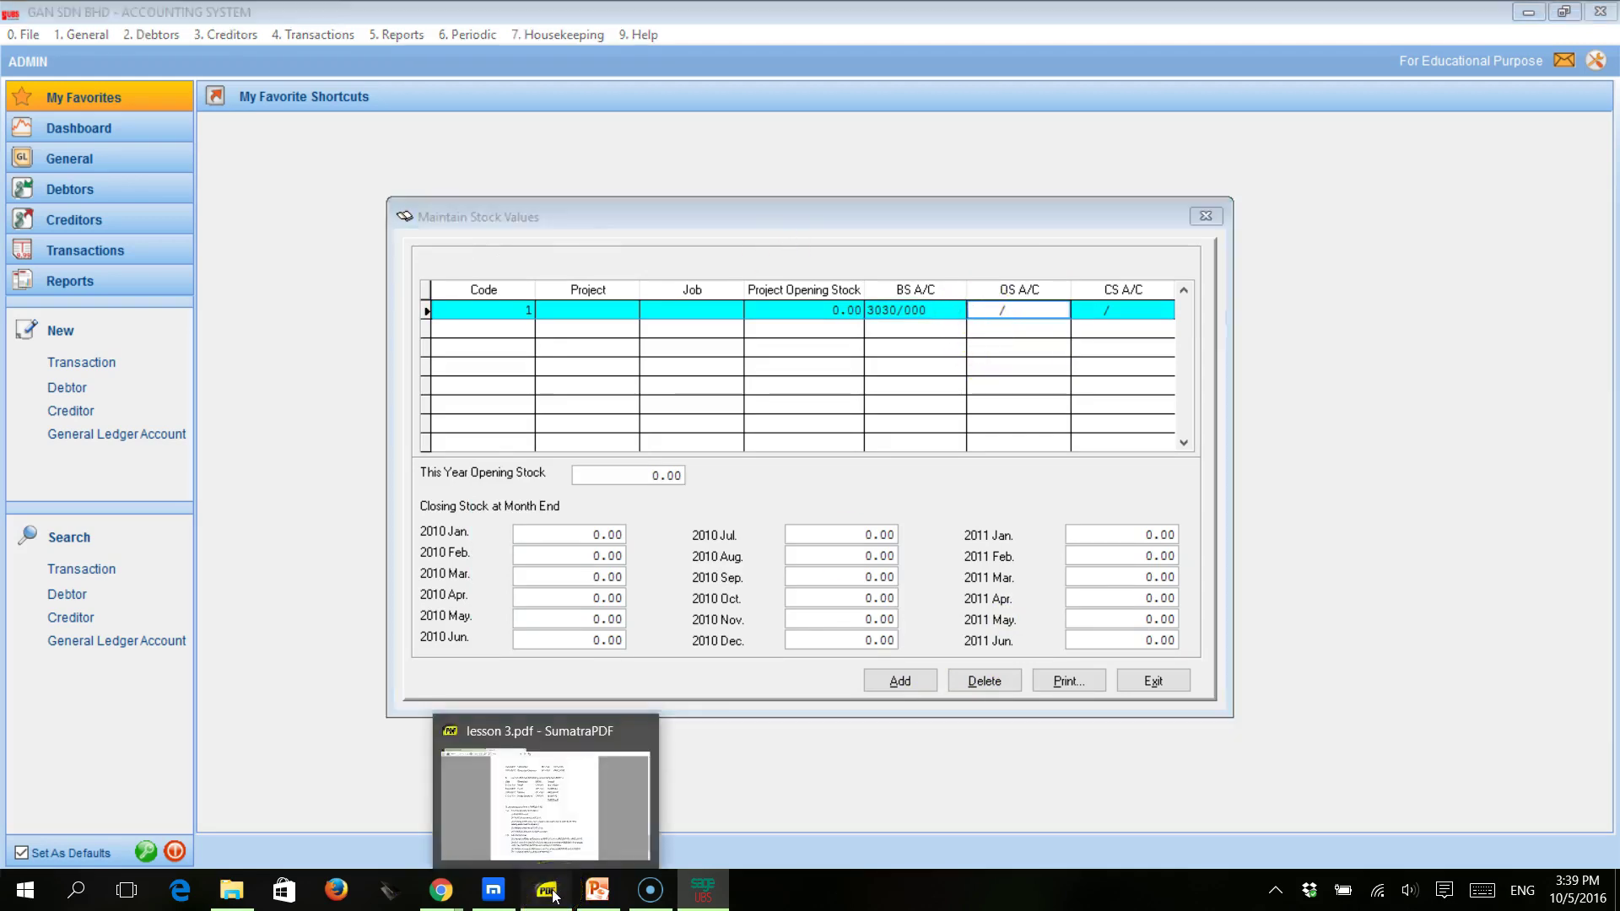
{"action": "scroll", "coordinate": [593, 346], "scroll_direction": "up", "scroll_amount": 6}
{"action": "scroll", "coordinate": [593, 346], "scroll_direction": "up", "scroll_amount": 15}
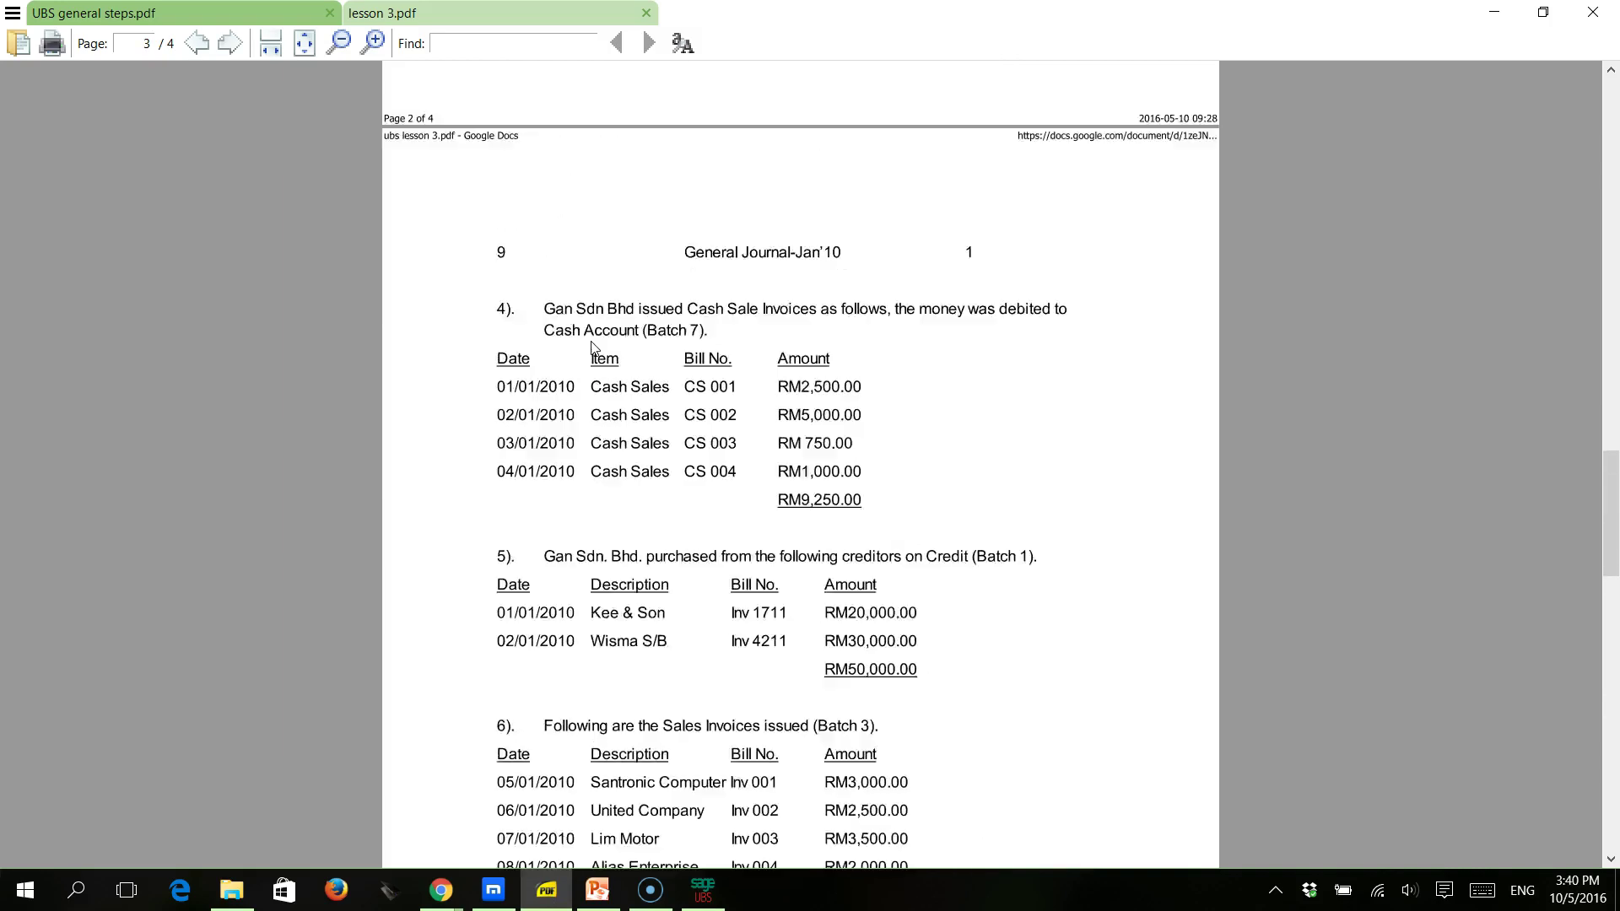
{"action": "scroll", "coordinate": [593, 348], "scroll_direction": "up", "scroll_amount": 5}
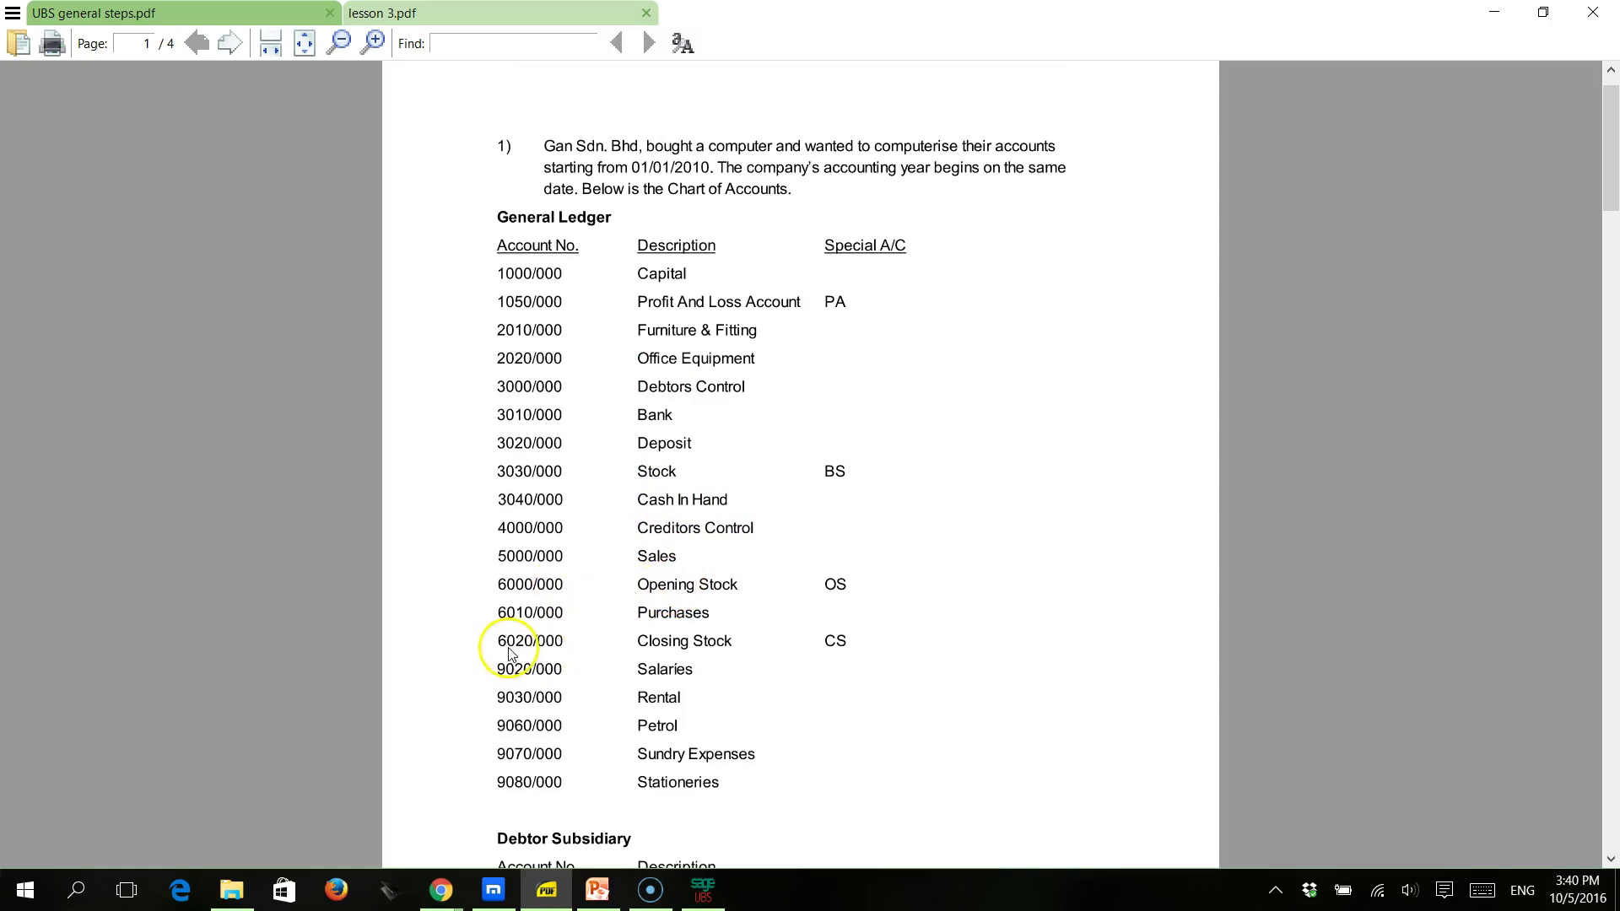
{"action": "left_click", "coordinate": [1492, 13]}
{"action": "type", "text": "6"}
{"action": "key", "text": "Return"}
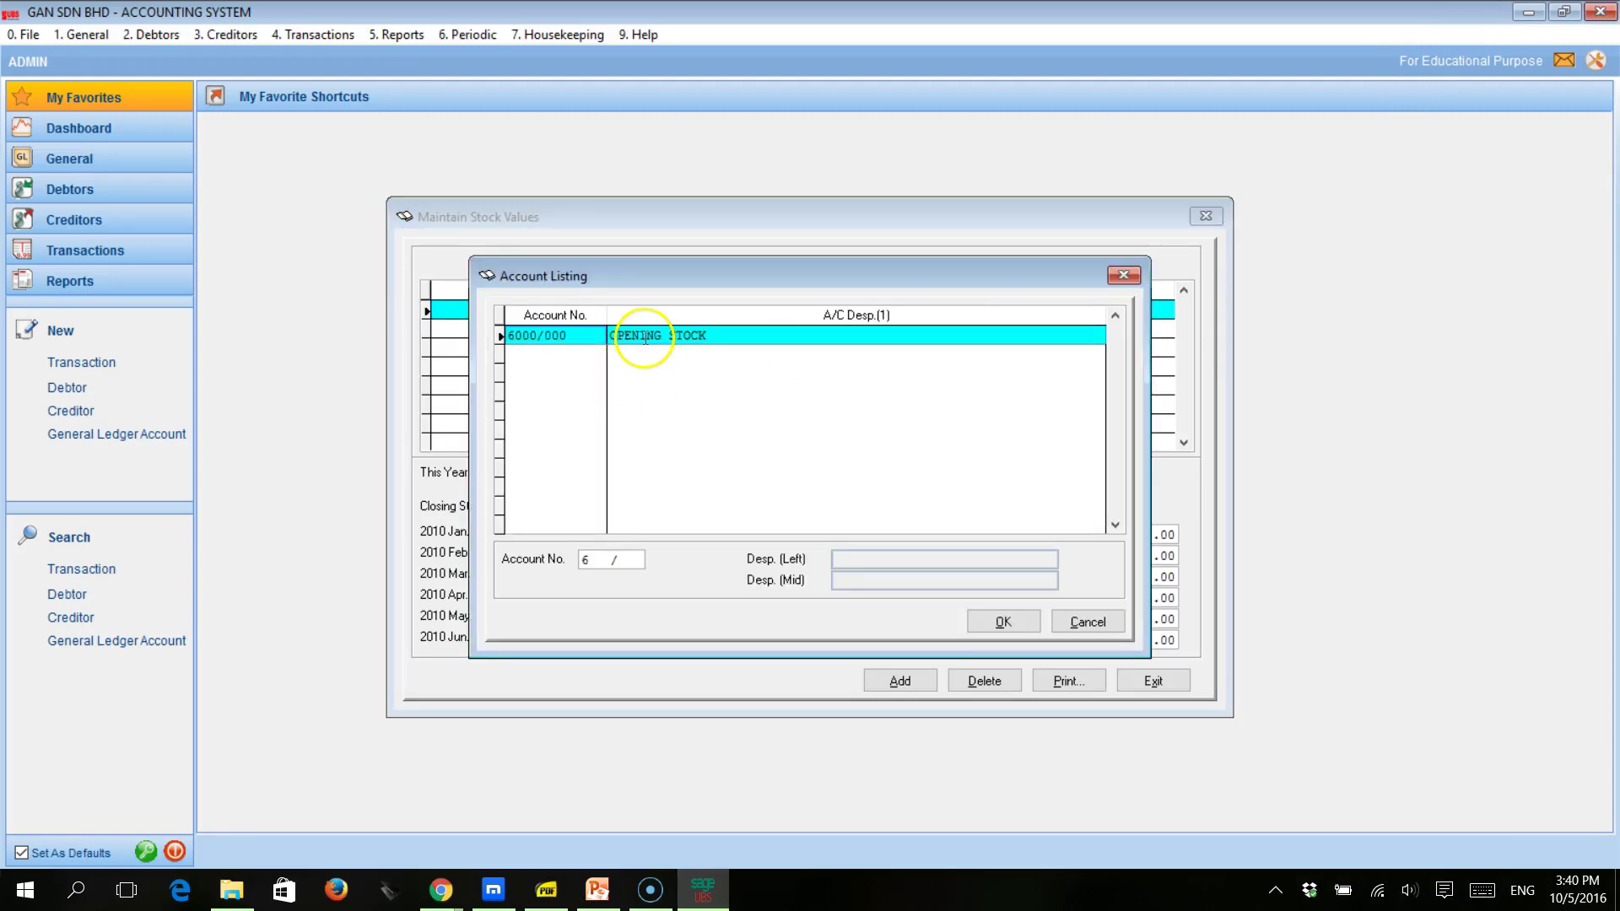
{"action": "left_click", "coordinate": [992, 622]}
Set the stock record's CS account to 6020/000 CLOSING STOCK from the account listing.
{"action": "left_click", "coordinate": [1088, 309]}
{"action": "type", "text": "6   /"}
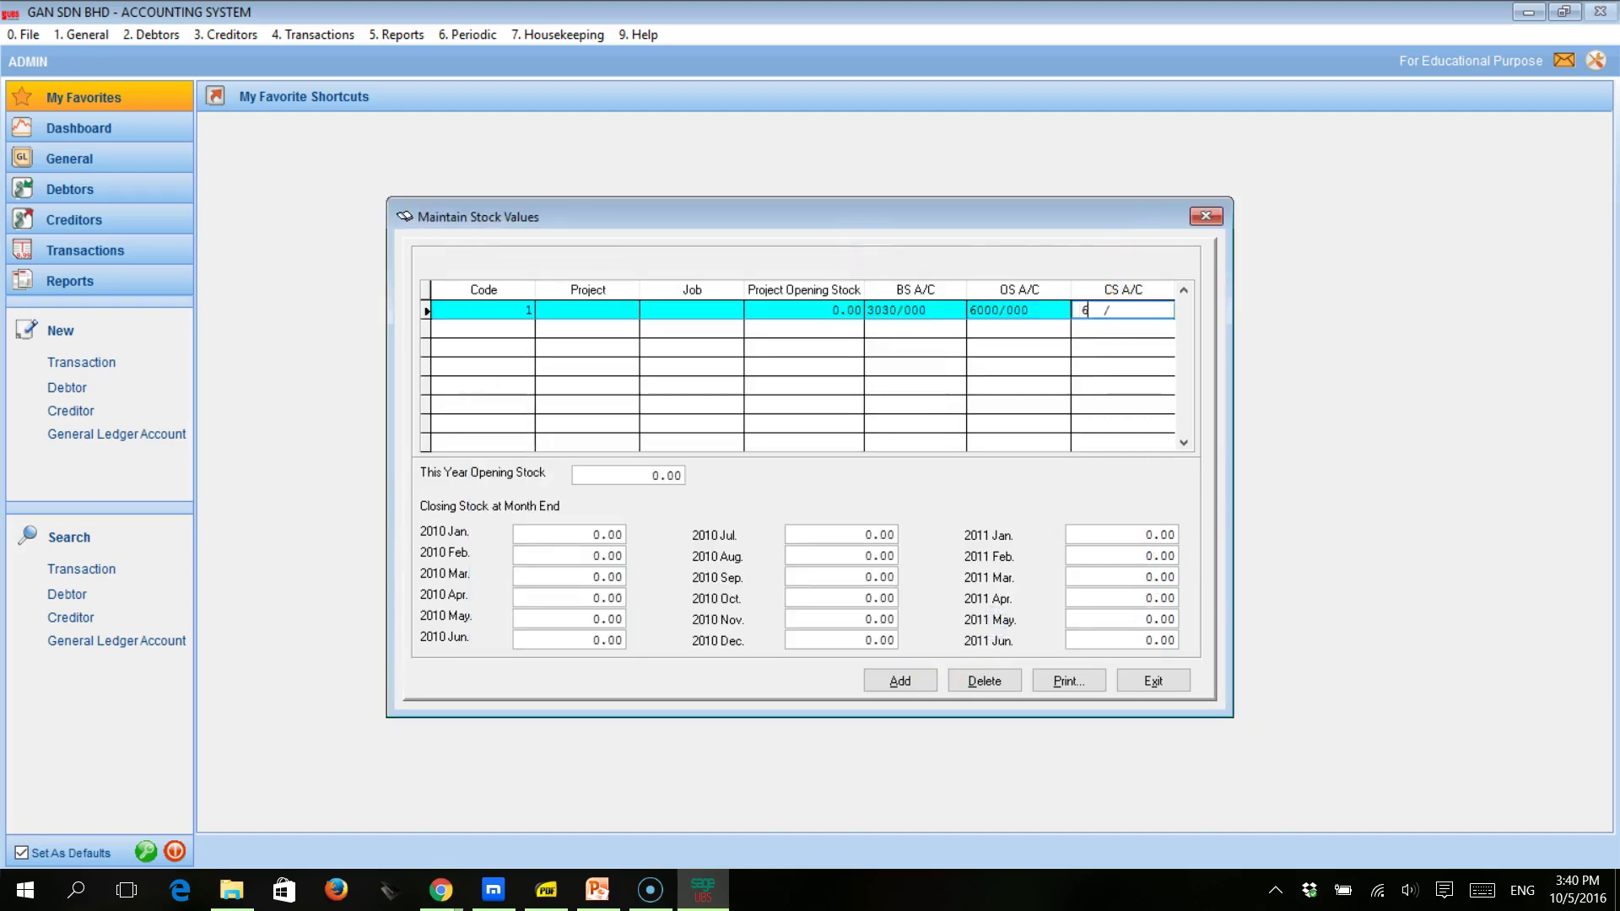
{"action": "key", "text": "Return"}
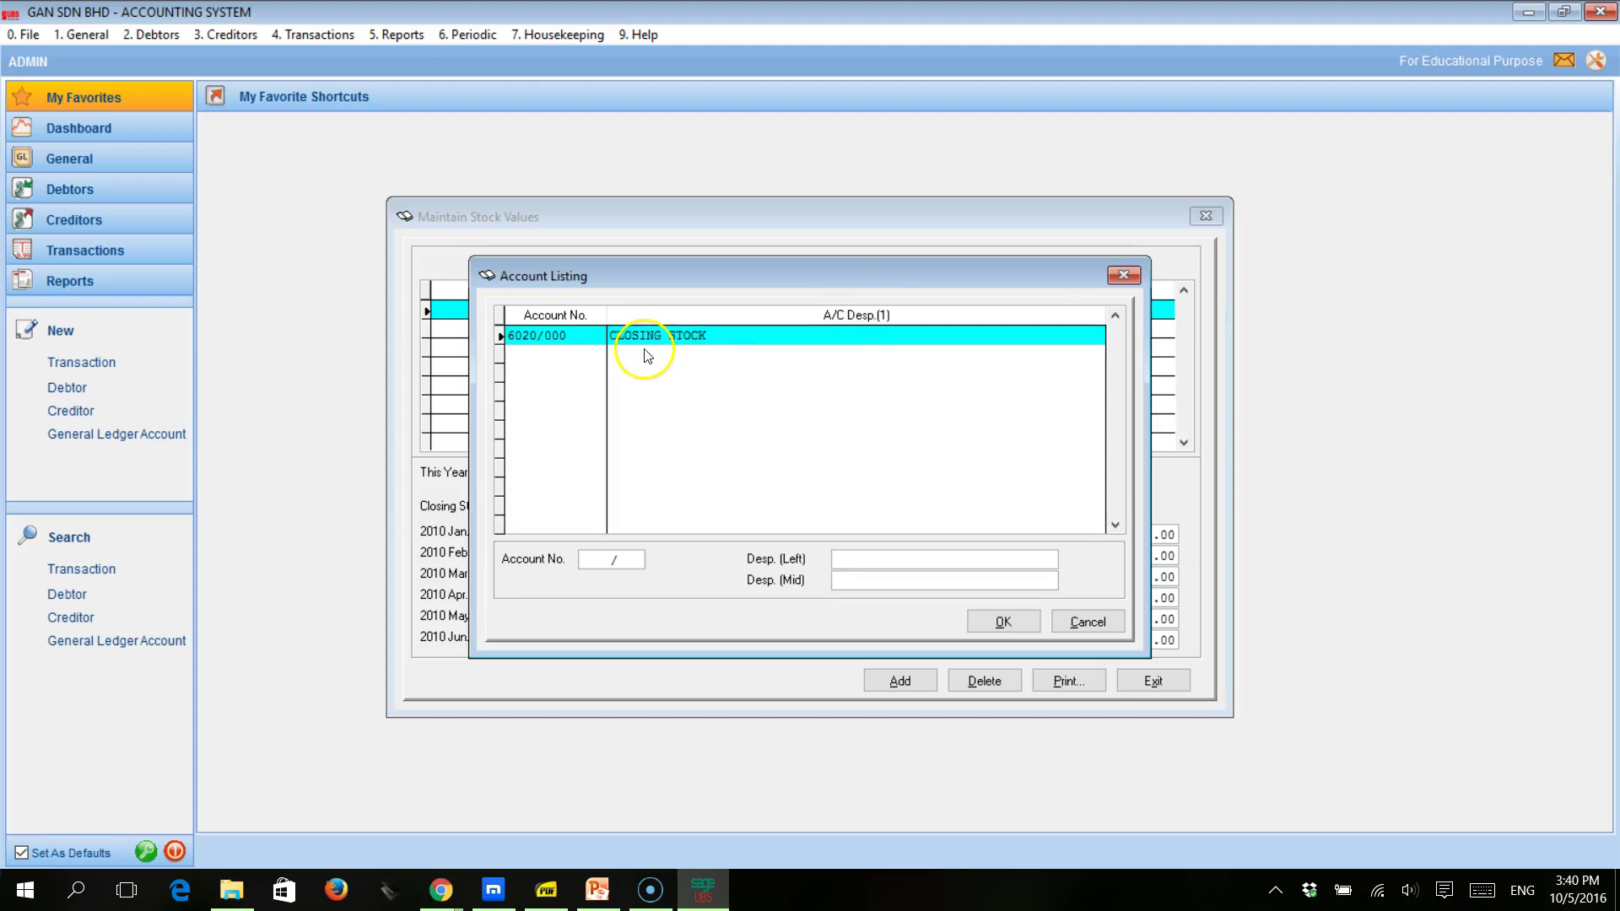
{"action": "left_click", "coordinate": [987, 622]}
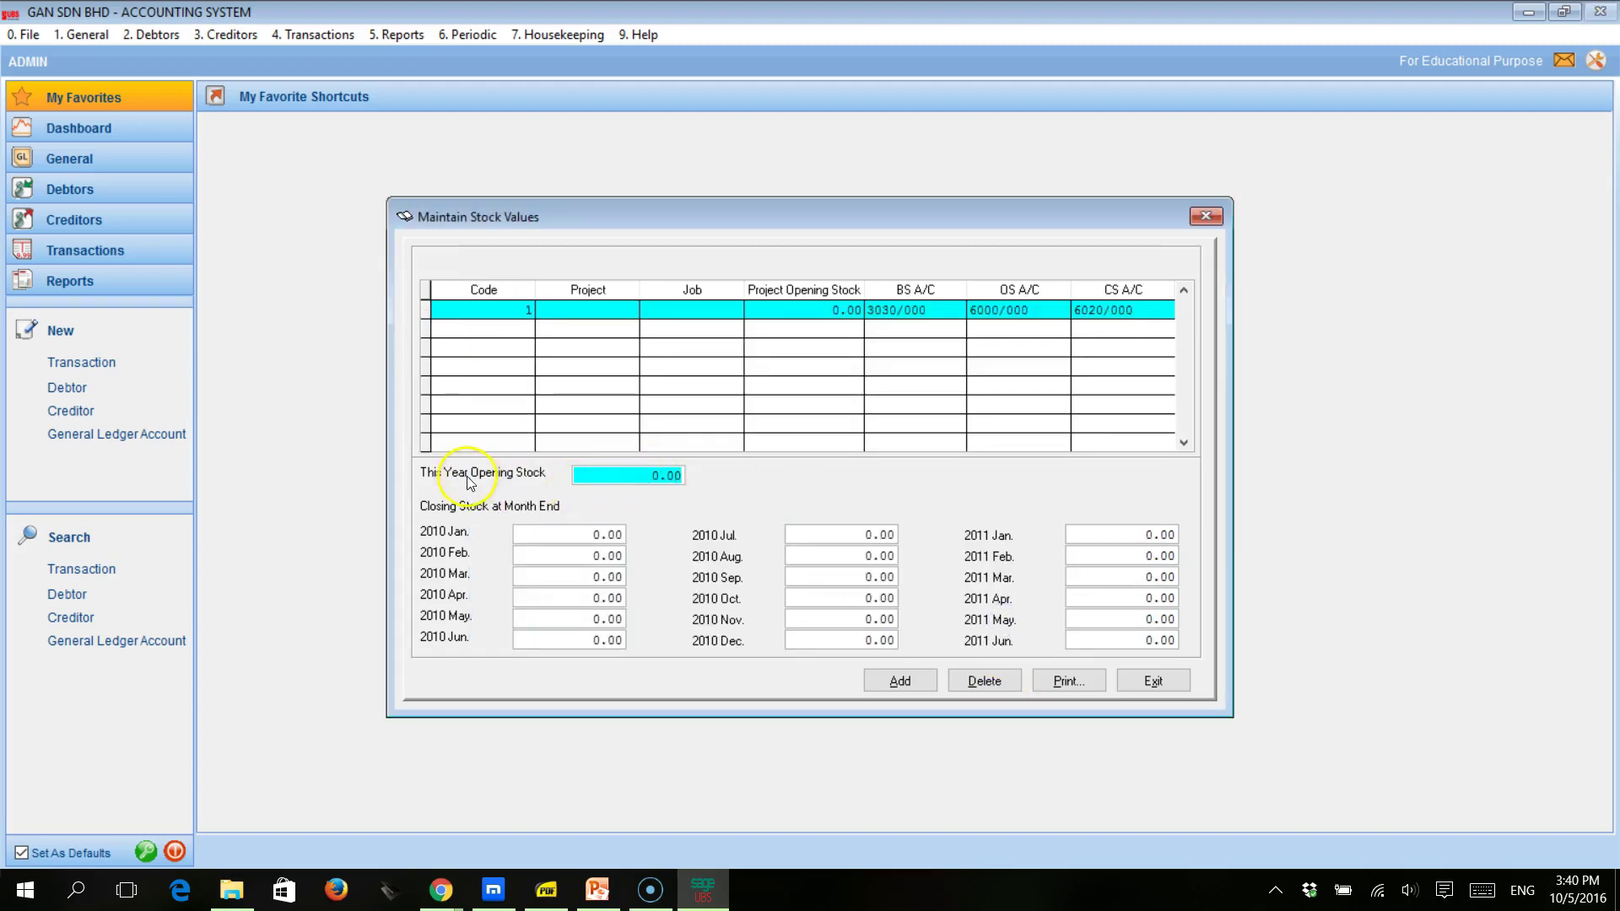
Look up the stock opening balance in lesson 3.pdf and set This Year Opening Stock to 9000 in UBS.
{"action": "left_click", "coordinate": [548, 893]}
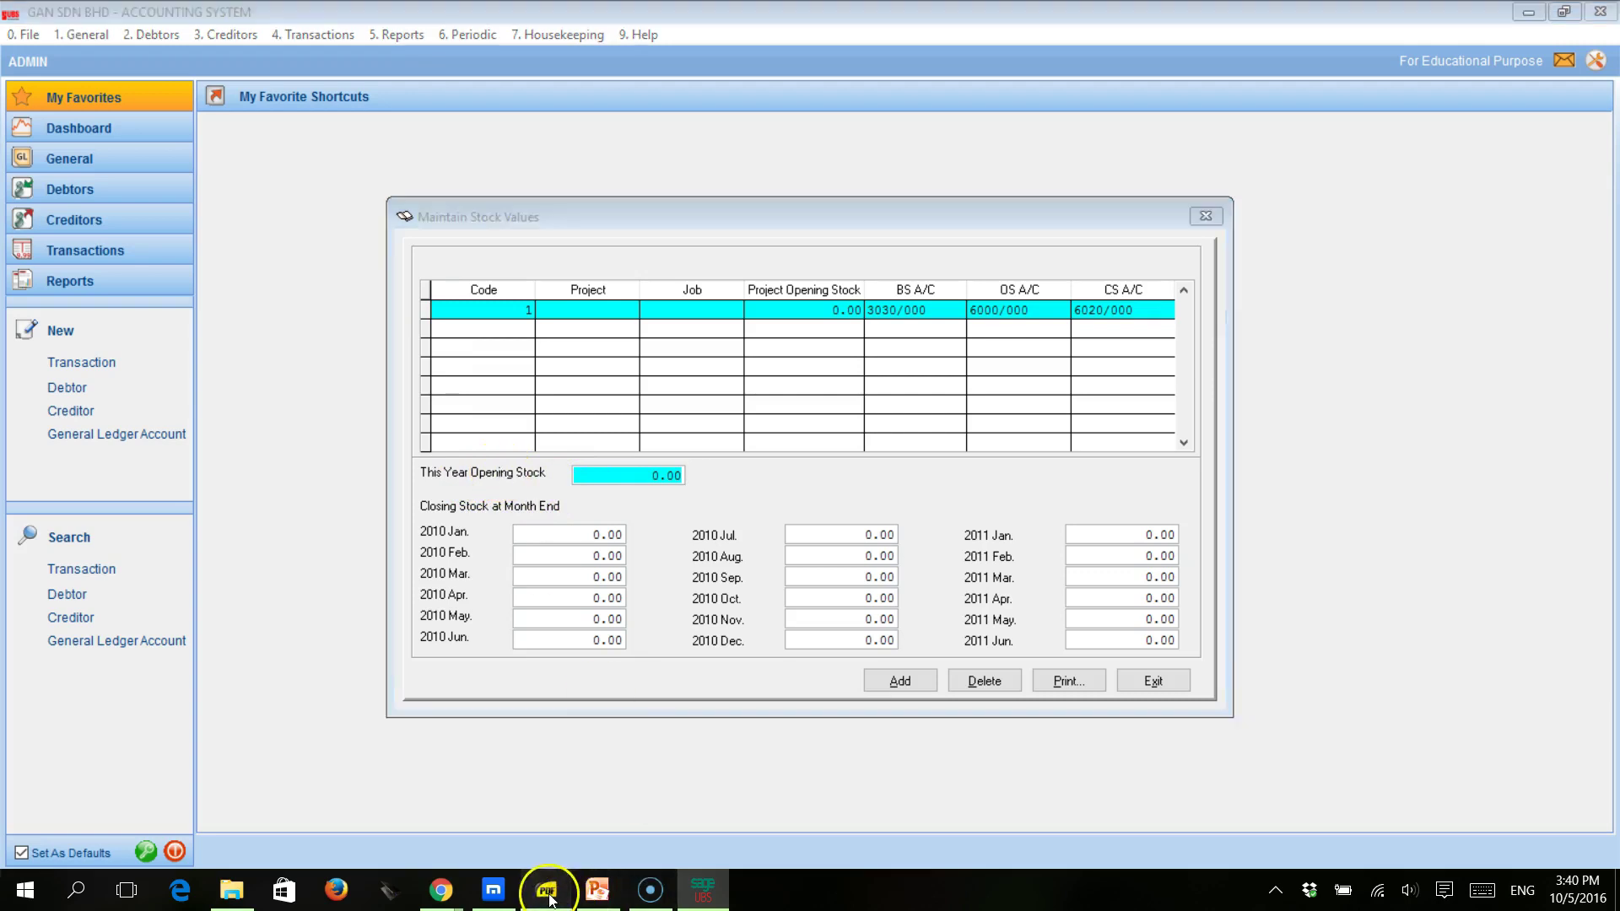
{"action": "left_click", "coordinate": [647, 471]}
{"action": "scroll", "coordinate": [646, 472], "scroll_direction": "down", "scroll_amount": 5}
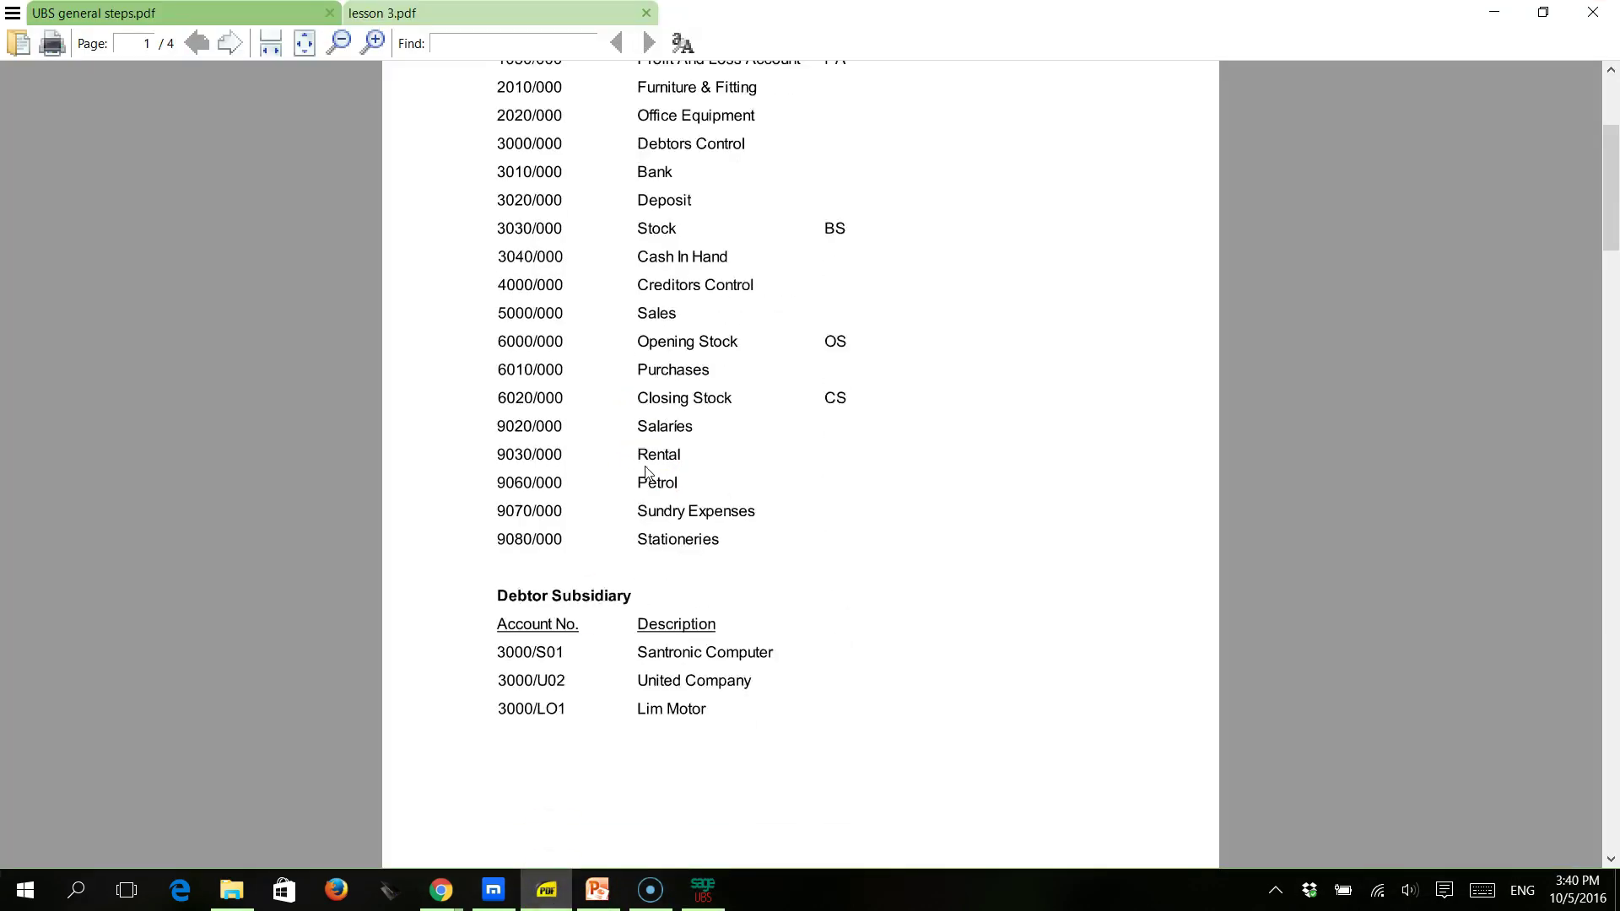
{"action": "scroll", "coordinate": [646, 471], "scroll_direction": "down", "scroll_amount": 10}
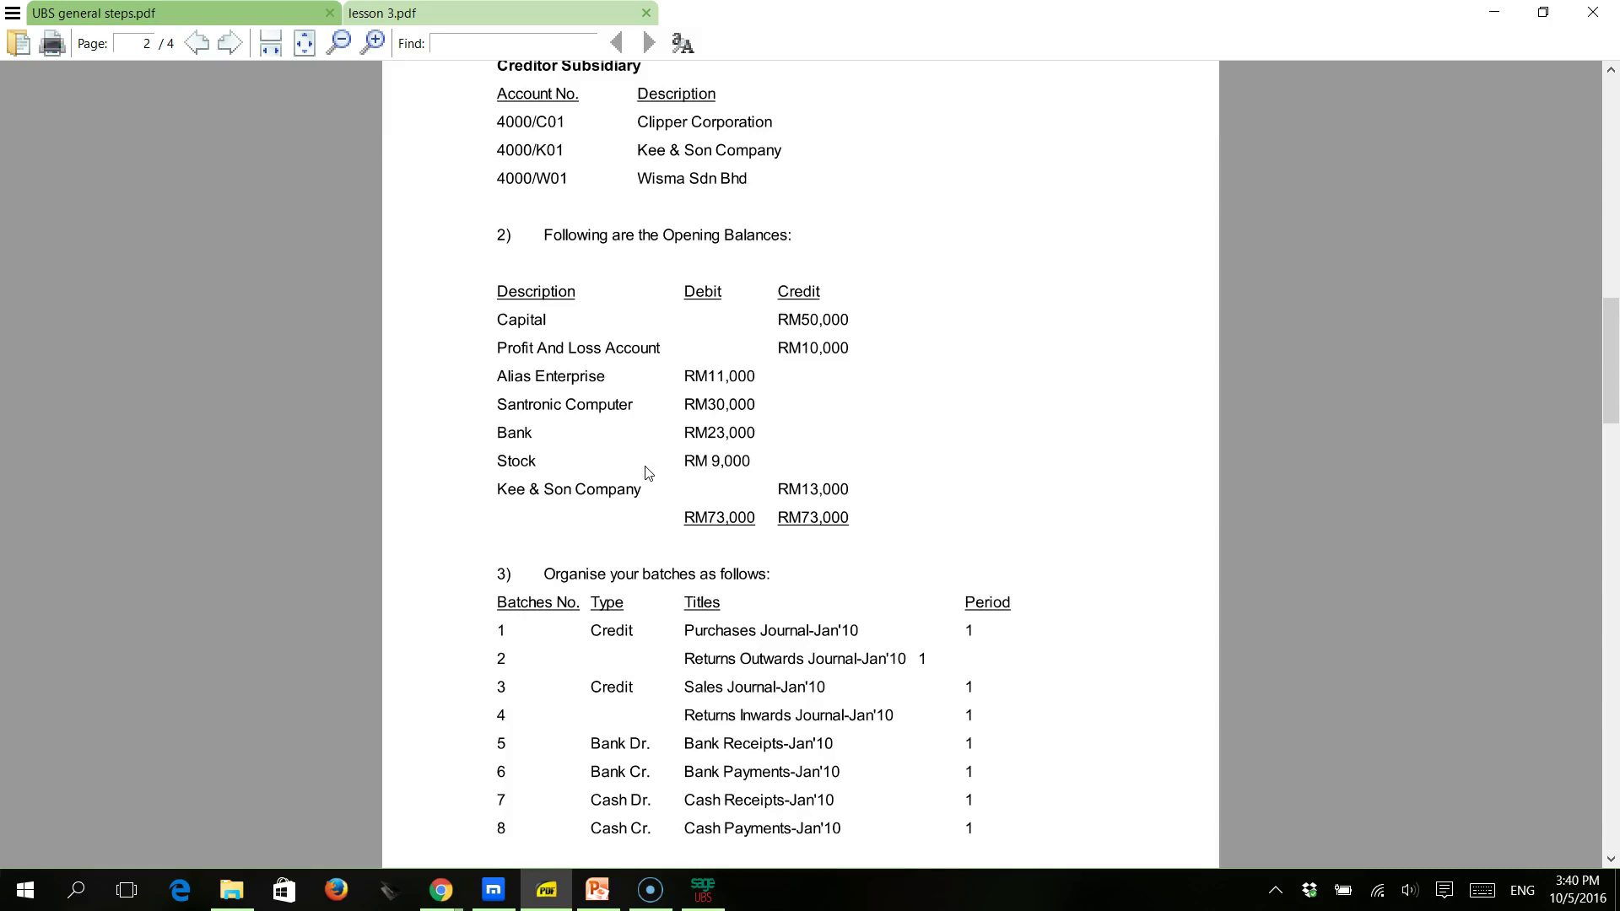
{"action": "scroll", "coordinate": [646, 471], "scroll_direction": "up", "scroll_amount": 12}
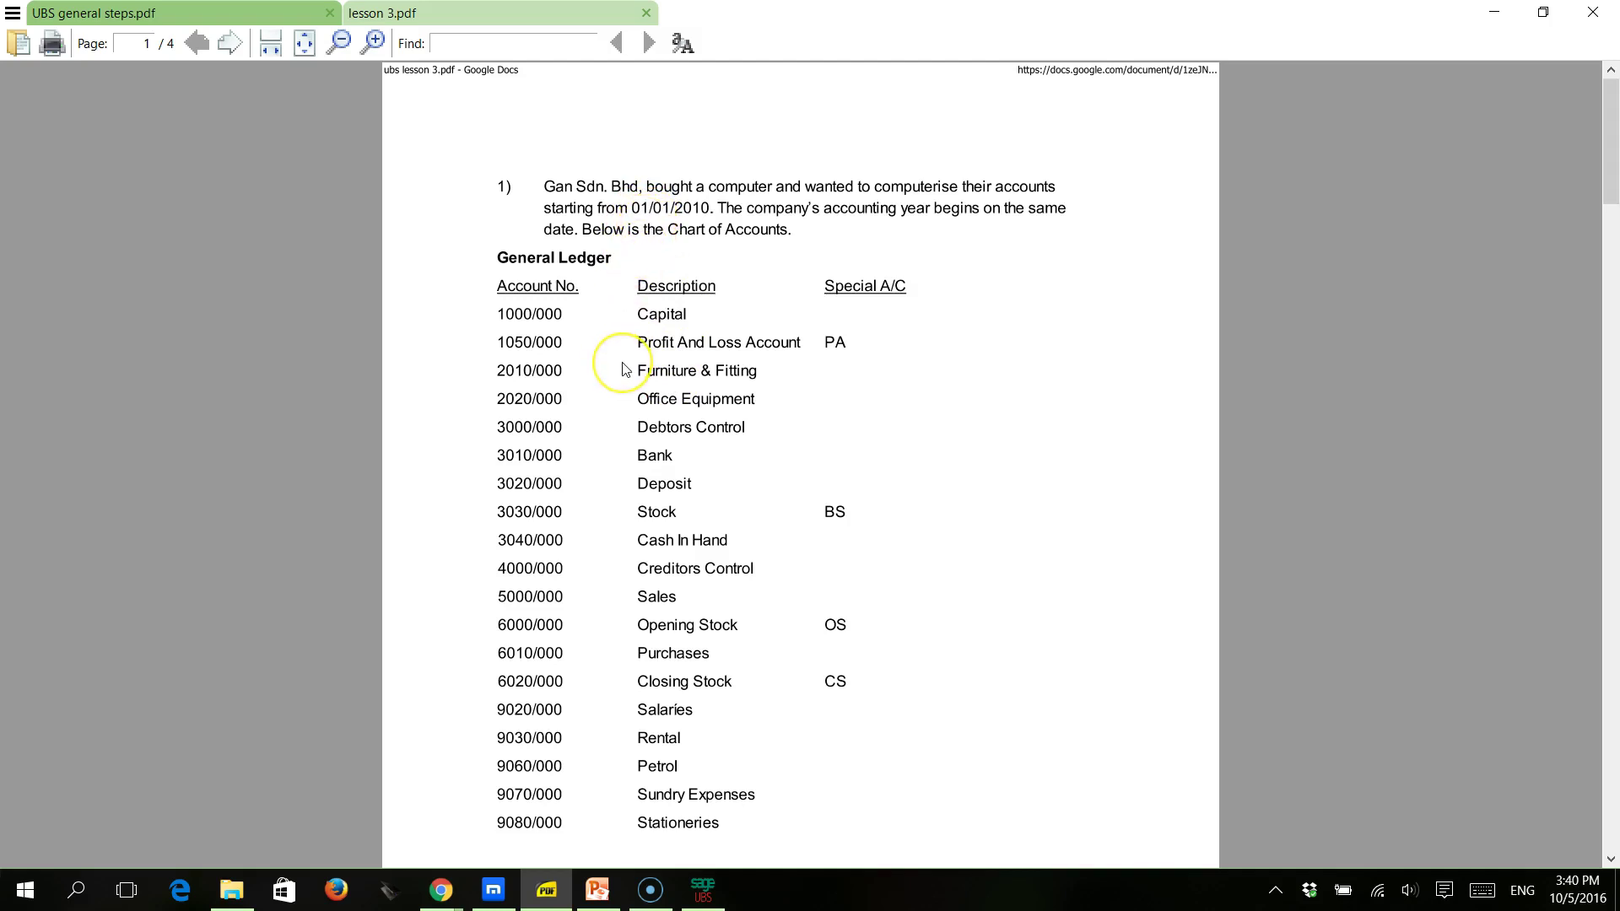
{"action": "scroll", "coordinate": [623, 363], "scroll_direction": "down", "scroll_amount": 6}
{"action": "scroll", "coordinate": [623, 365], "scroll_direction": "down", "scroll_amount": 5}
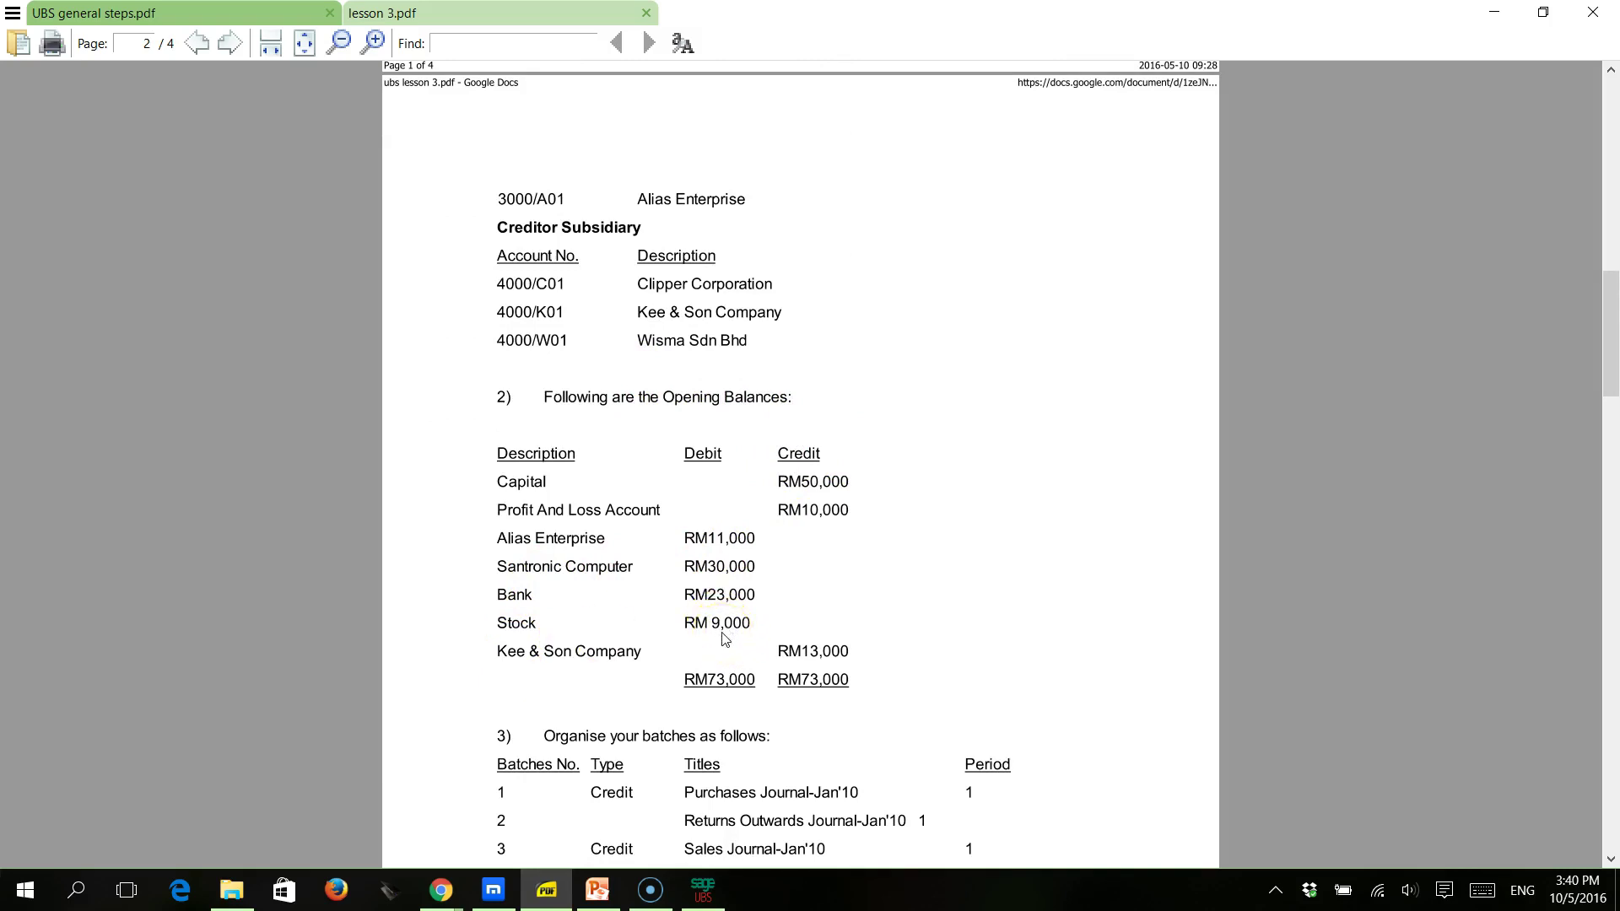
{"action": "left_click", "coordinate": [705, 884]}
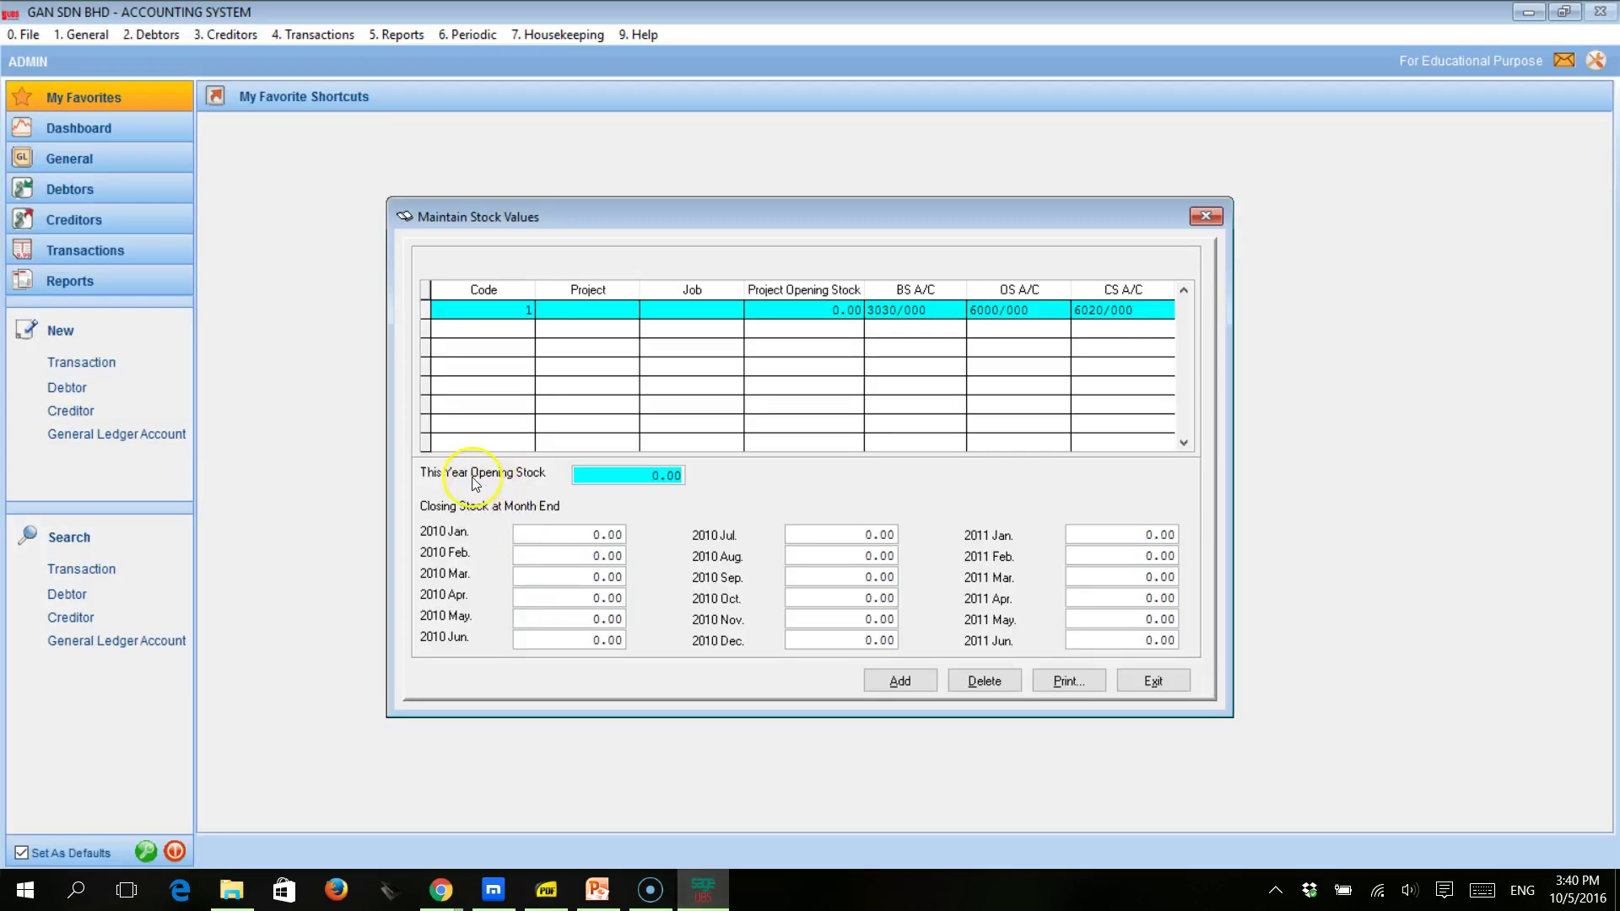
{"action": "left_click", "coordinate": [596, 476]}
{"action": "type", "text": "9000"}
{"action": "key", "text": "Return"}
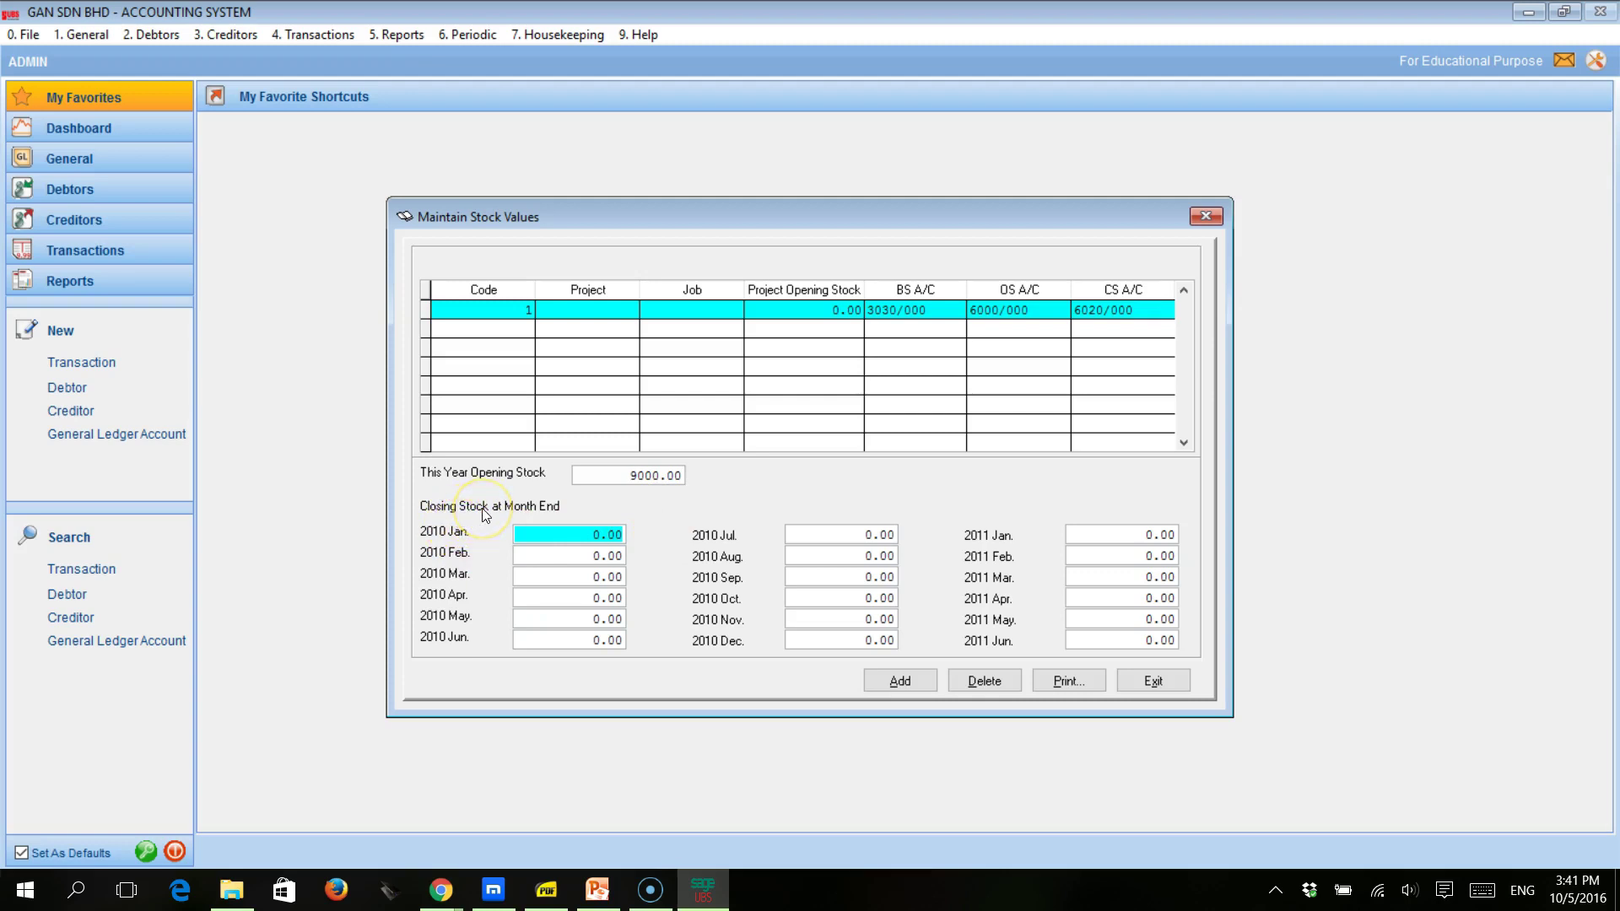
Look up the January closing stock in lesson 3.pdf, set the 2010 Jan closing stock to 48218.95 in UBS, and exit Maintain Stock Values.
{"action": "left_click", "coordinate": [545, 890]}
{"action": "scroll", "coordinate": [723, 618], "scroll_direction": "down", "scroll_amount": 10}
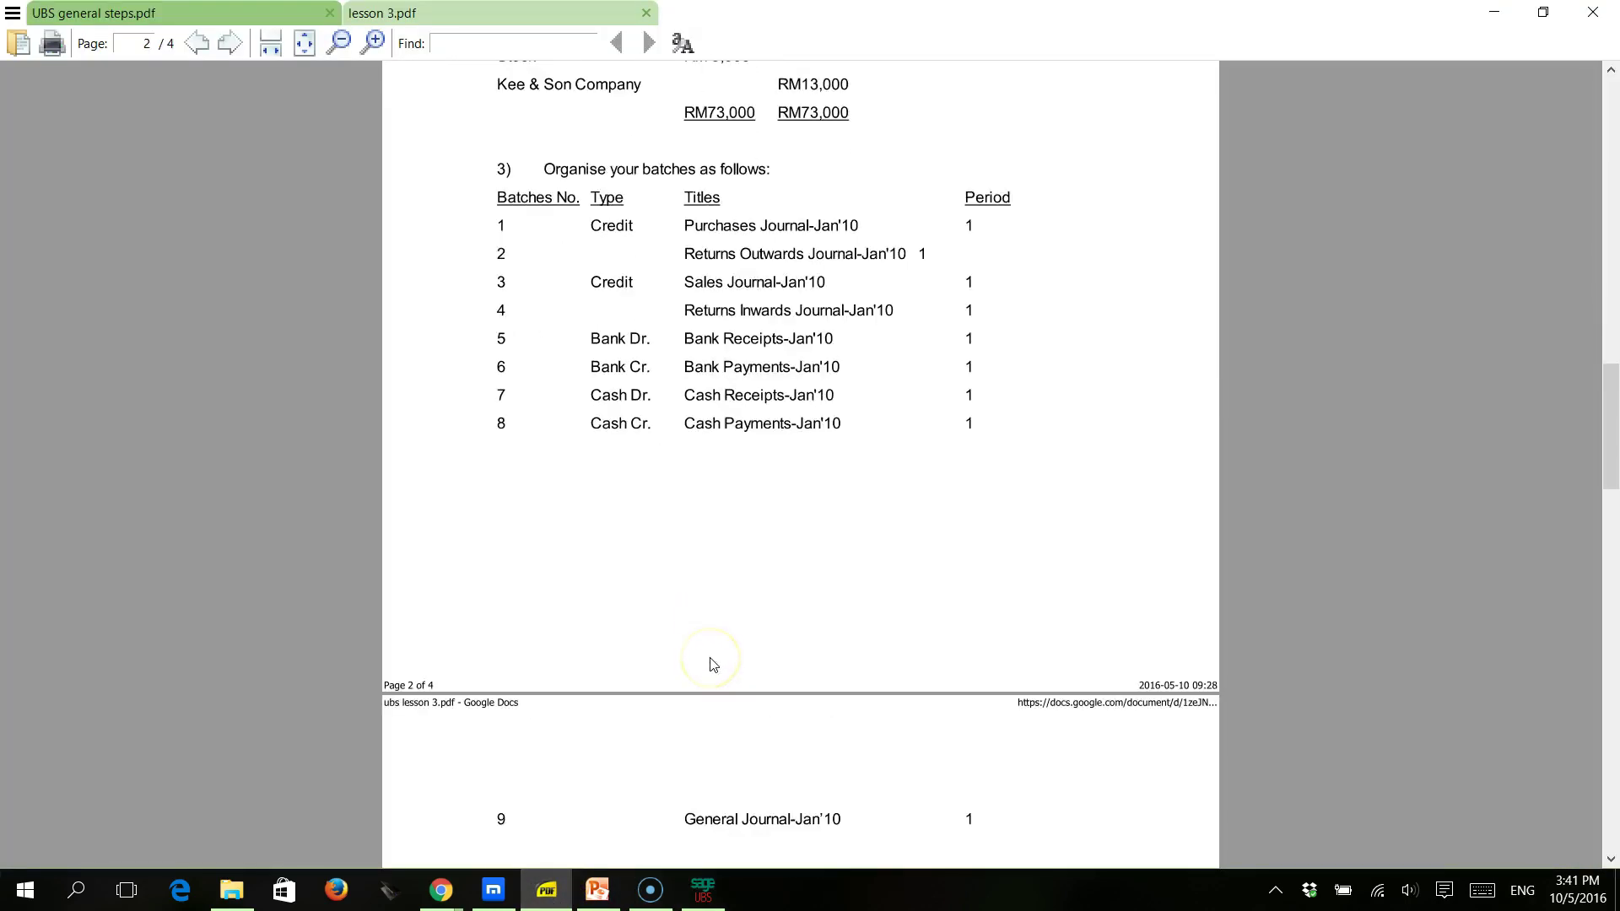
{"action": "scroll", "coordinate": [713, 665], "scroll_direction": "down", "scroll_amount": 12}
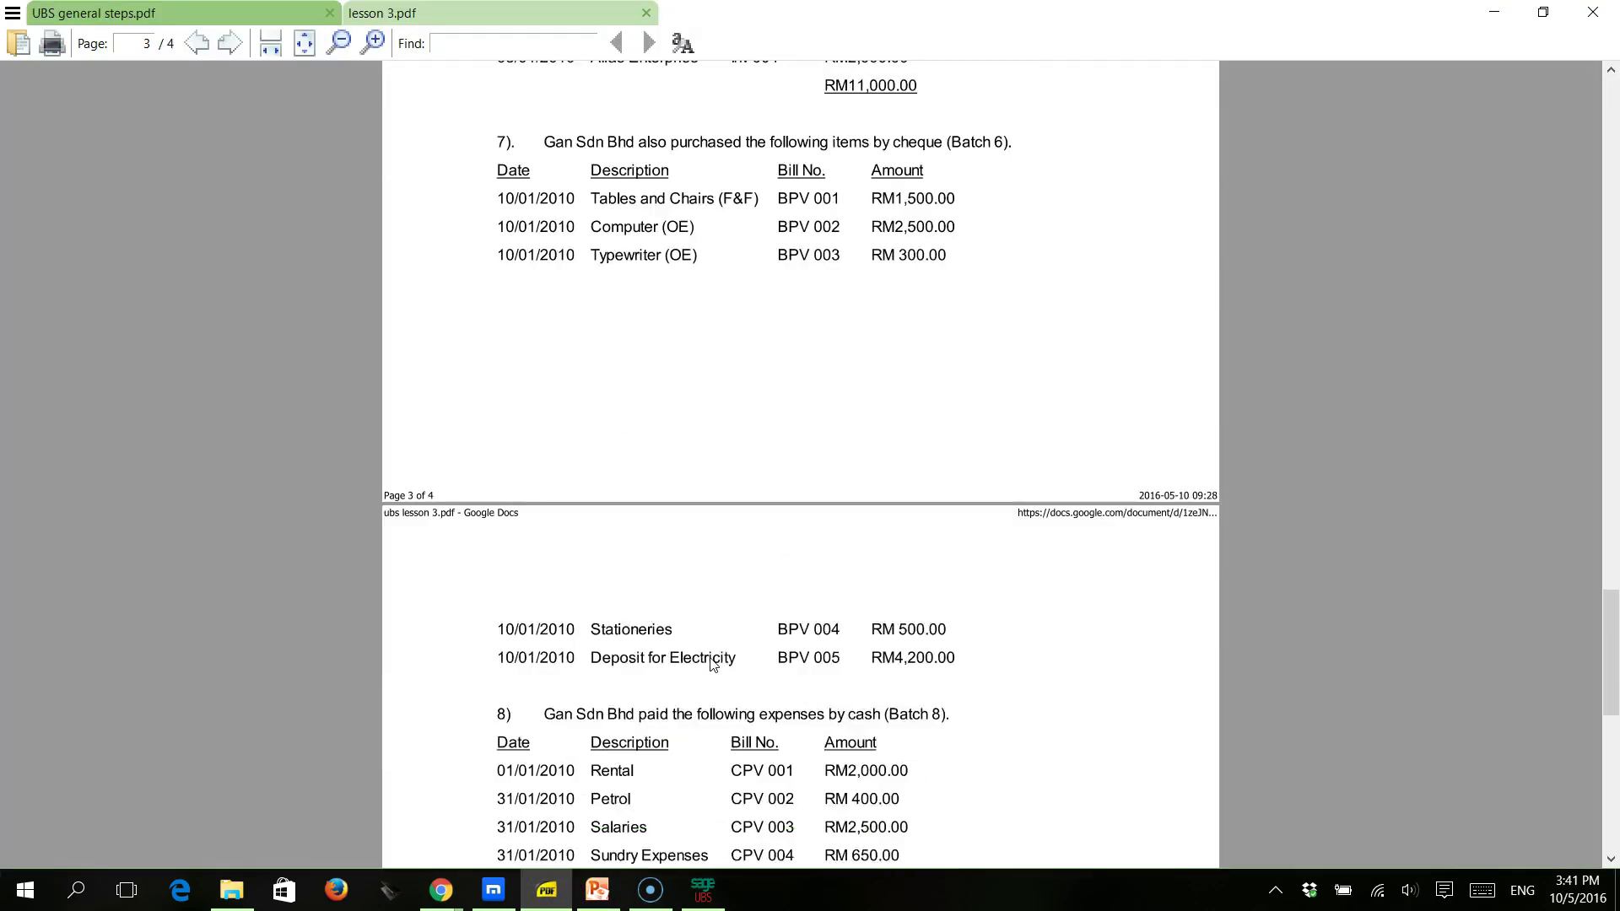
{"action": "scroll", "coordinate": [713, 665], "scroll_direction": "up", "scroll_amount": 1}
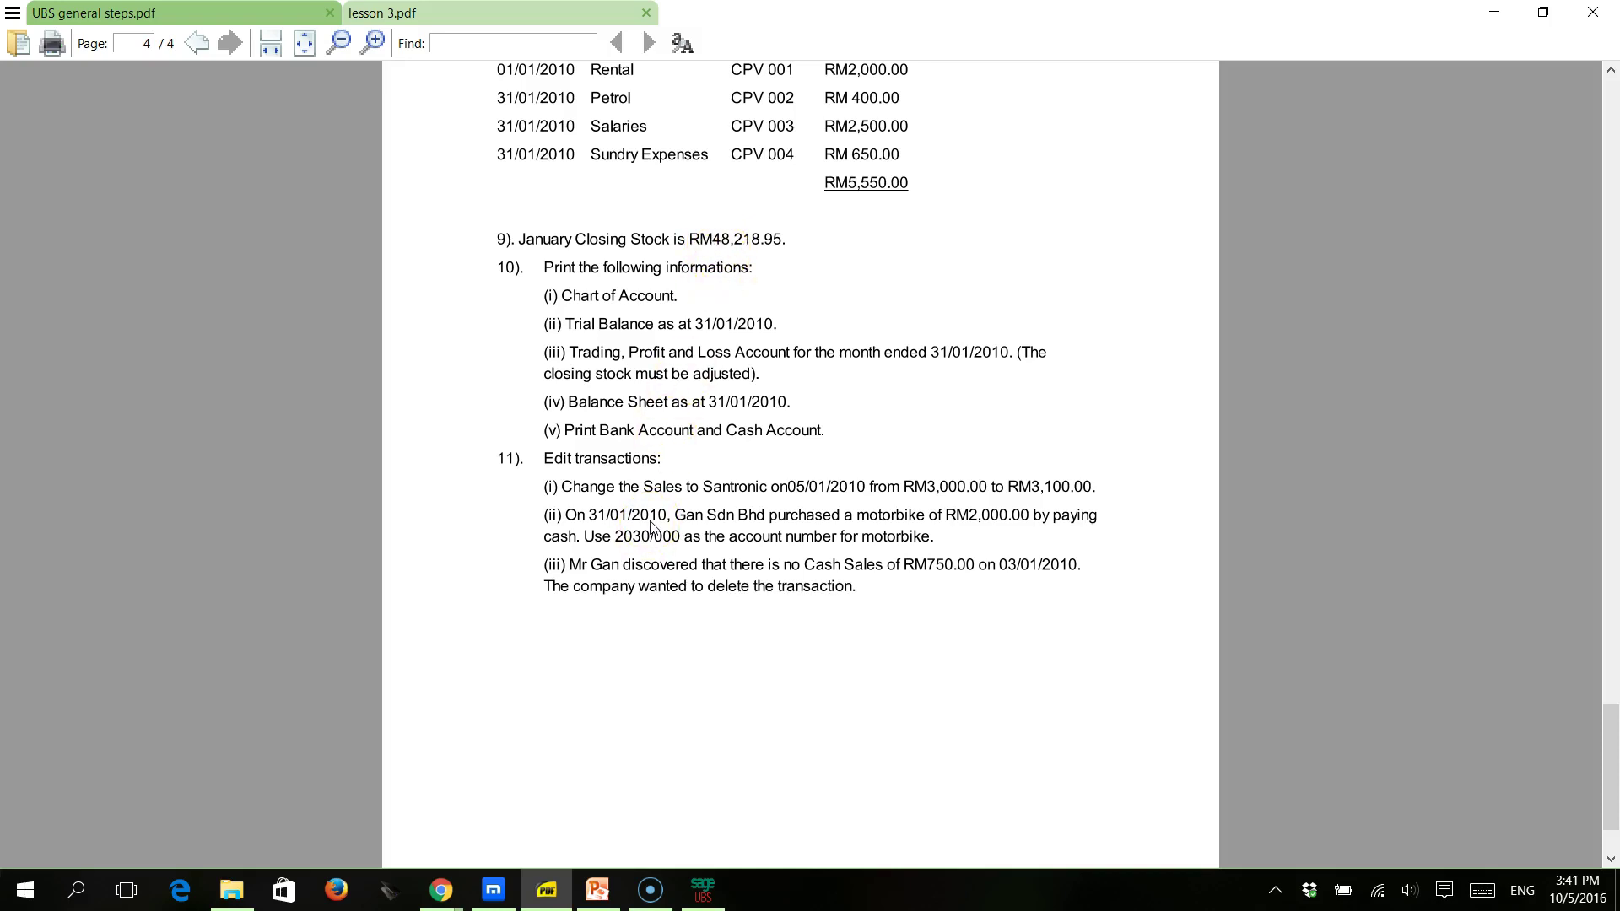
{"action": "left_click", "coordinate": [703, 890]}
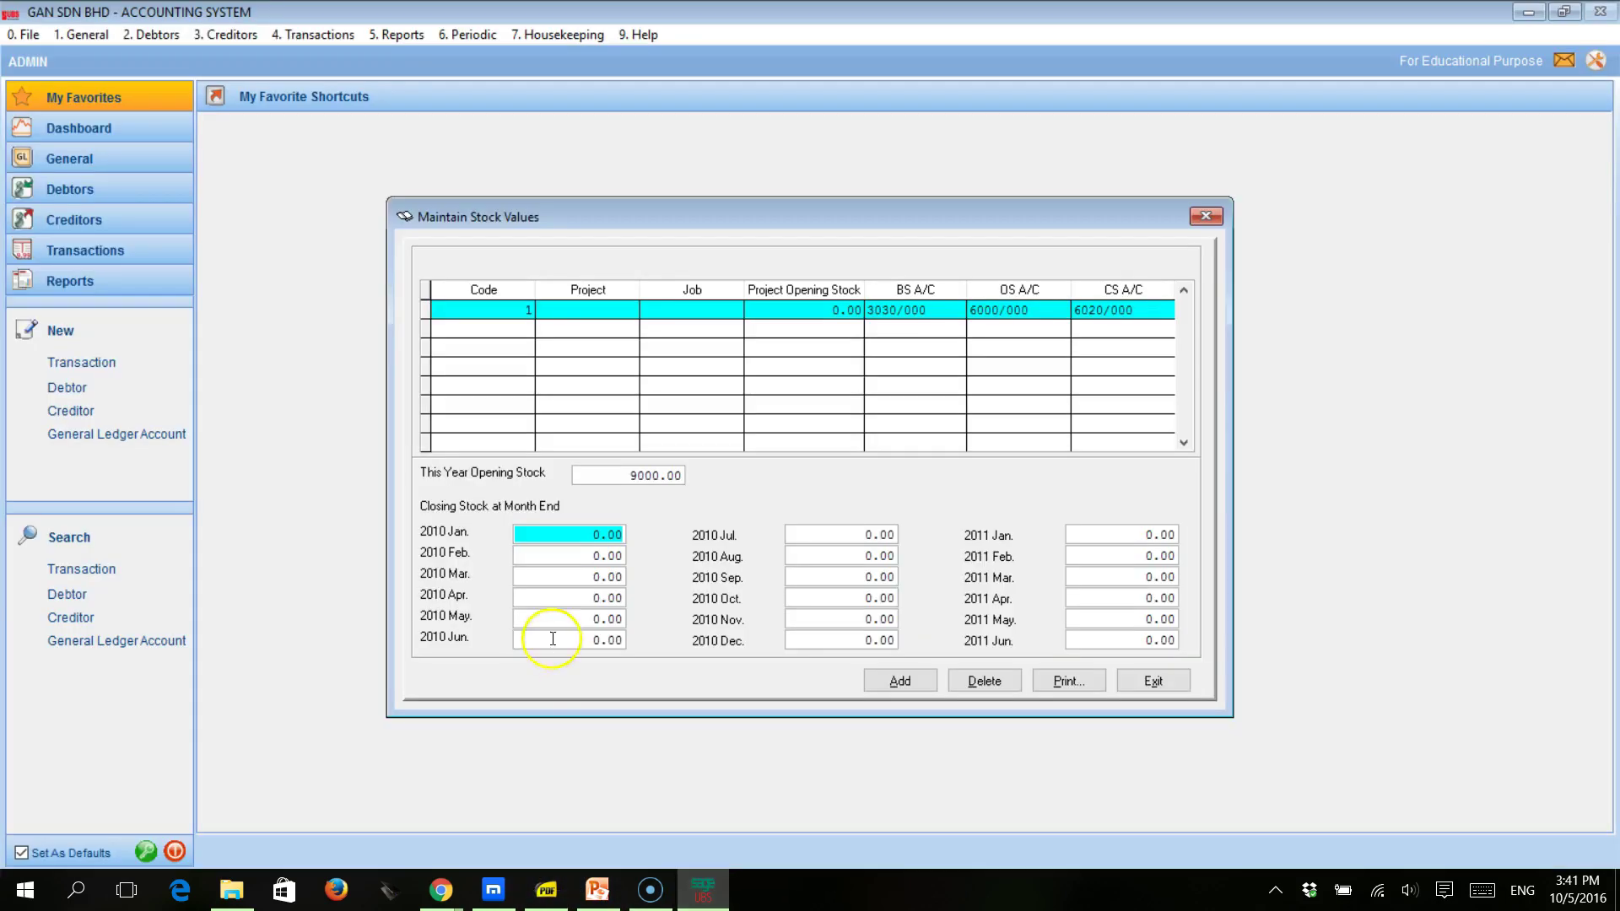
{"action": "type", "text": "48"}
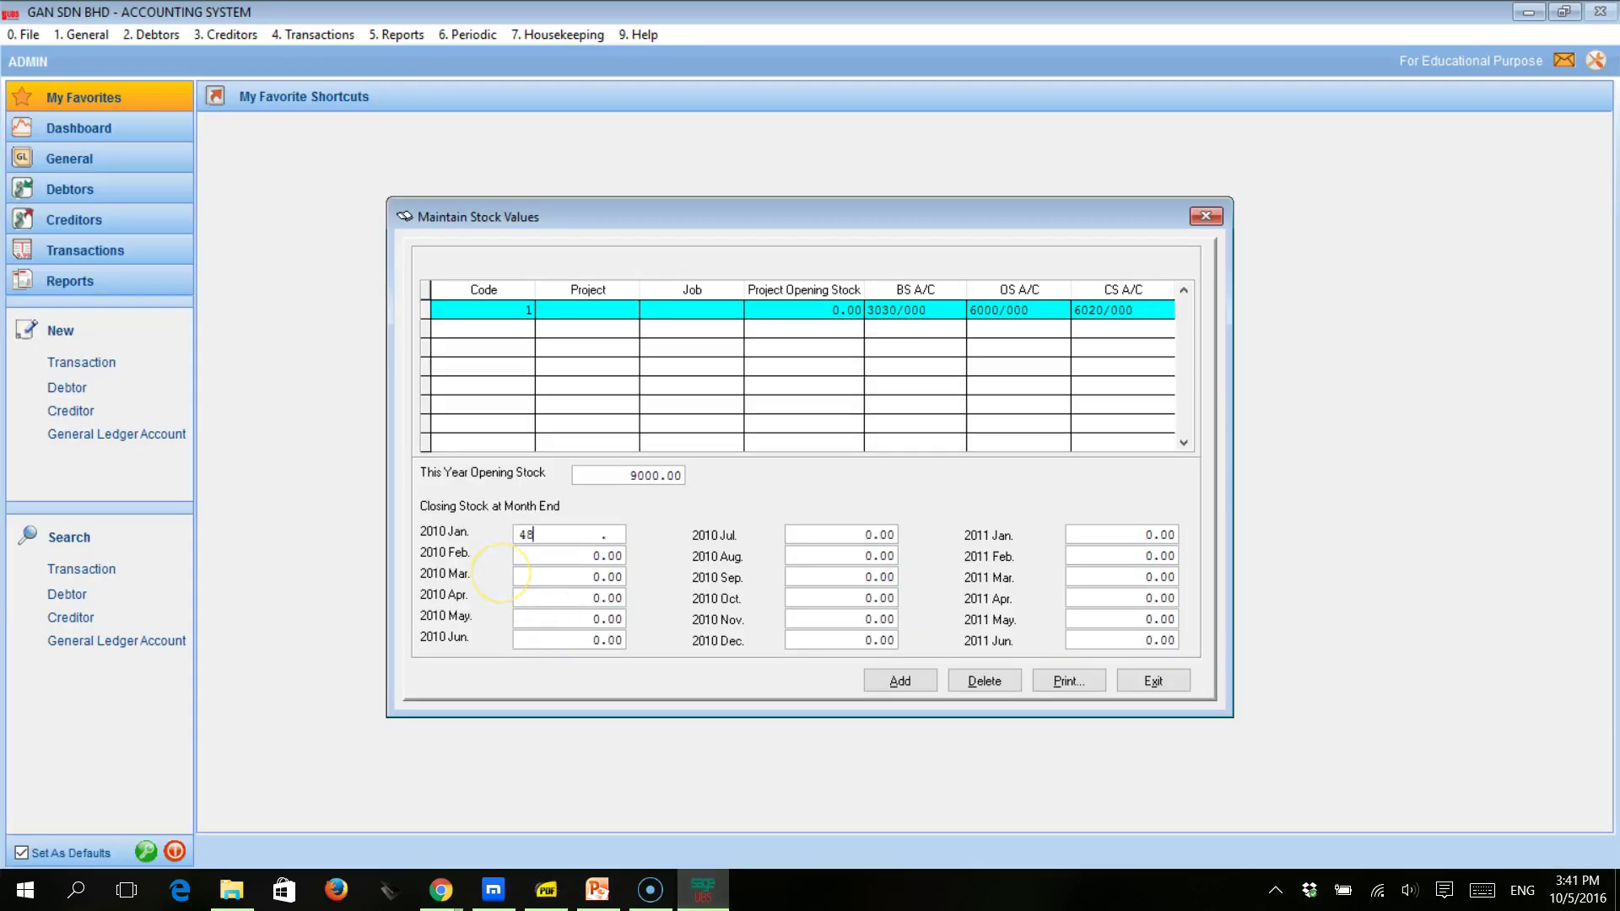
{"action": "type", "text": "218.95"}
{"action": "left_click", "coordinate": [1156, 682]}
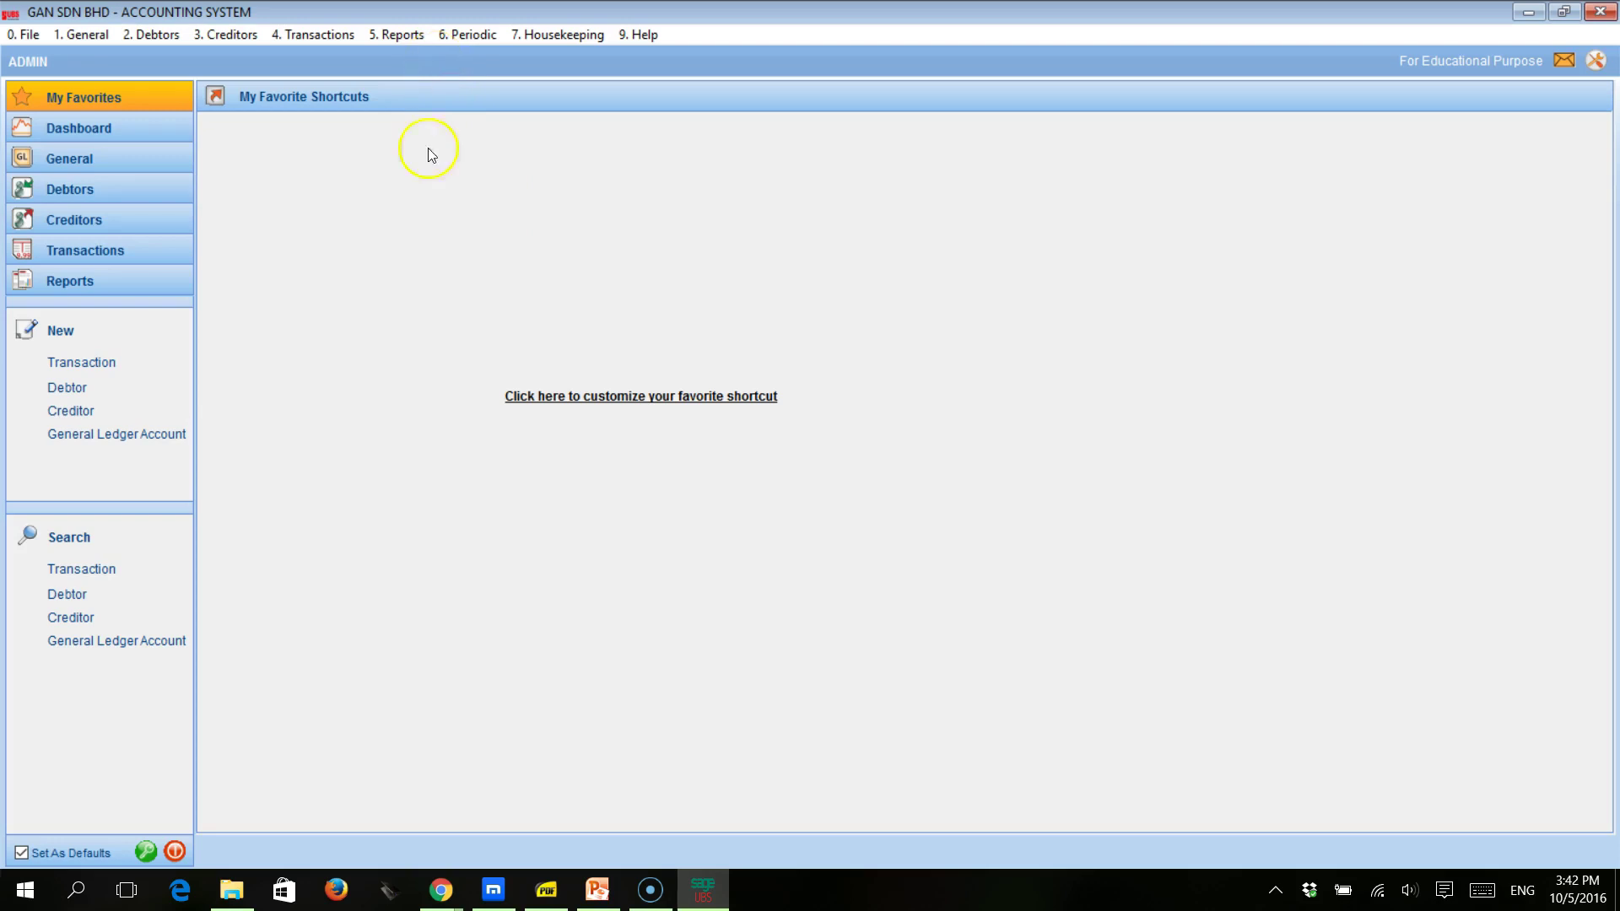
Check the reports required in lesson 3.pdf and generate the Chart of Account for General Ledger Accounts in UBS.
{"action": "left_click", "coordinate": [540, 890]}
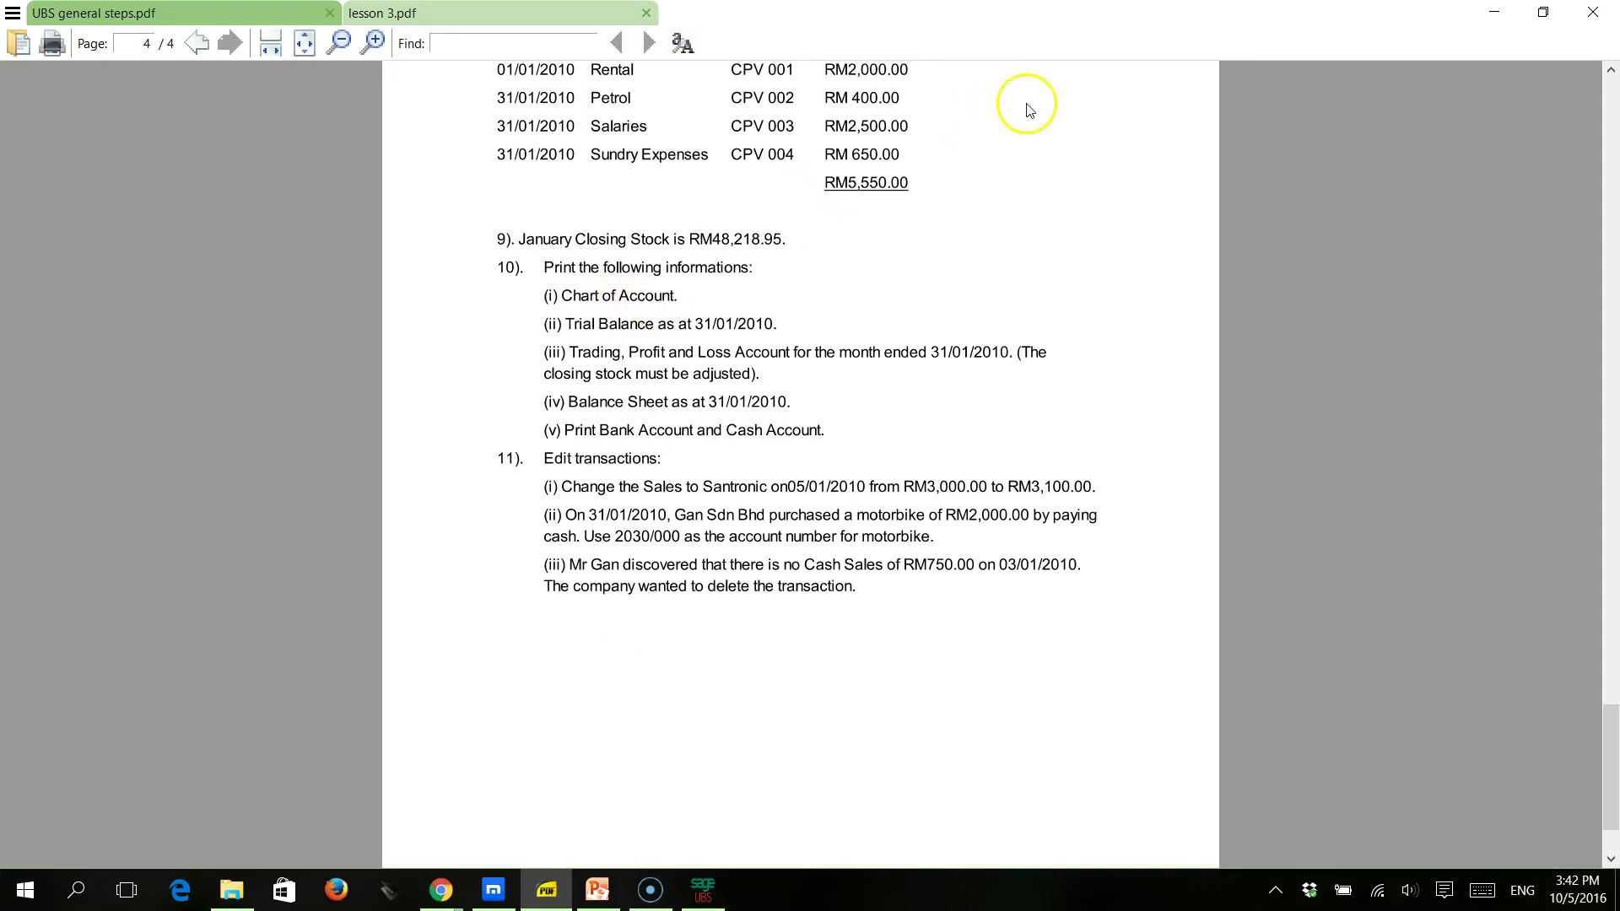
{"action": "left_click", "coordinate": [1494, 12]}
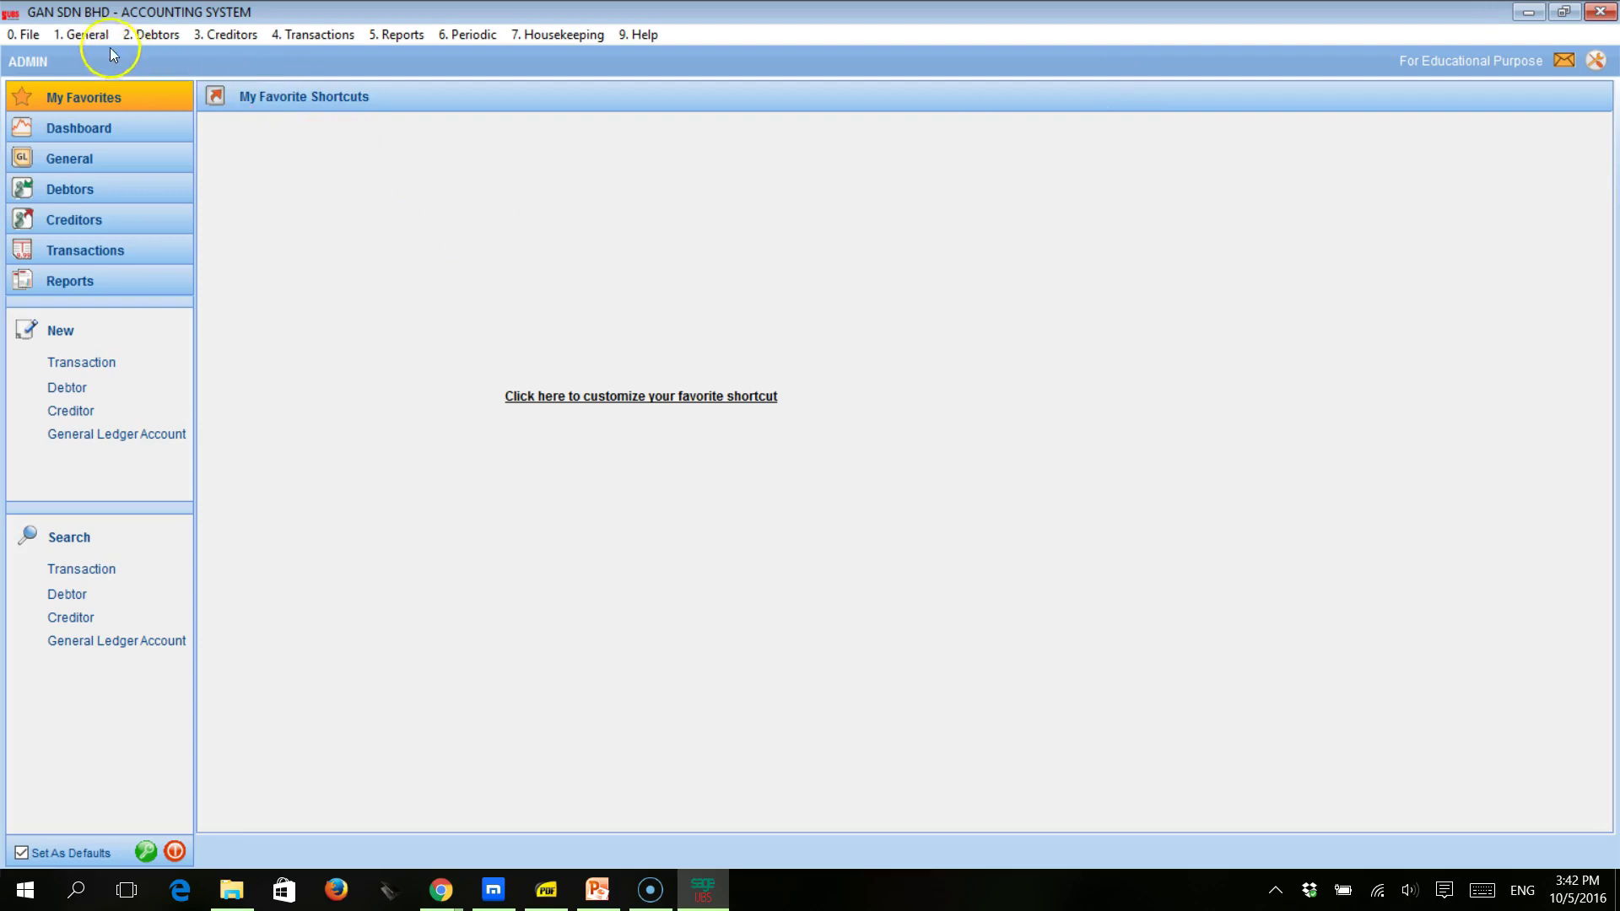
{"action": "left_click", "coordinate": [81, 35]}
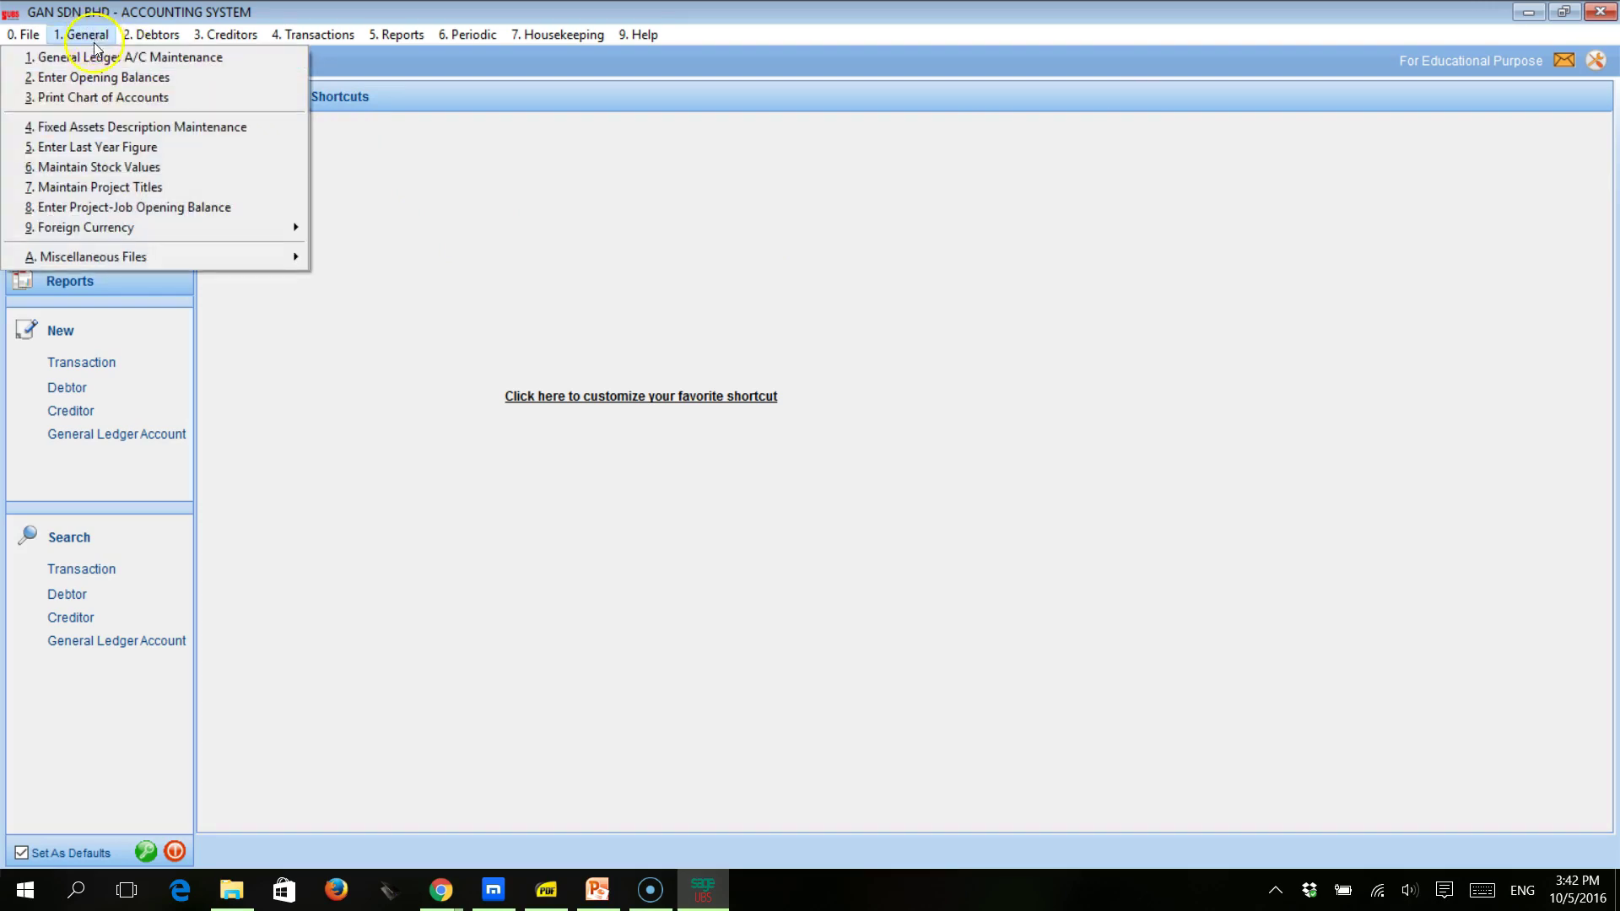
{"action": "left_click", "coordinate": [85, 100]}
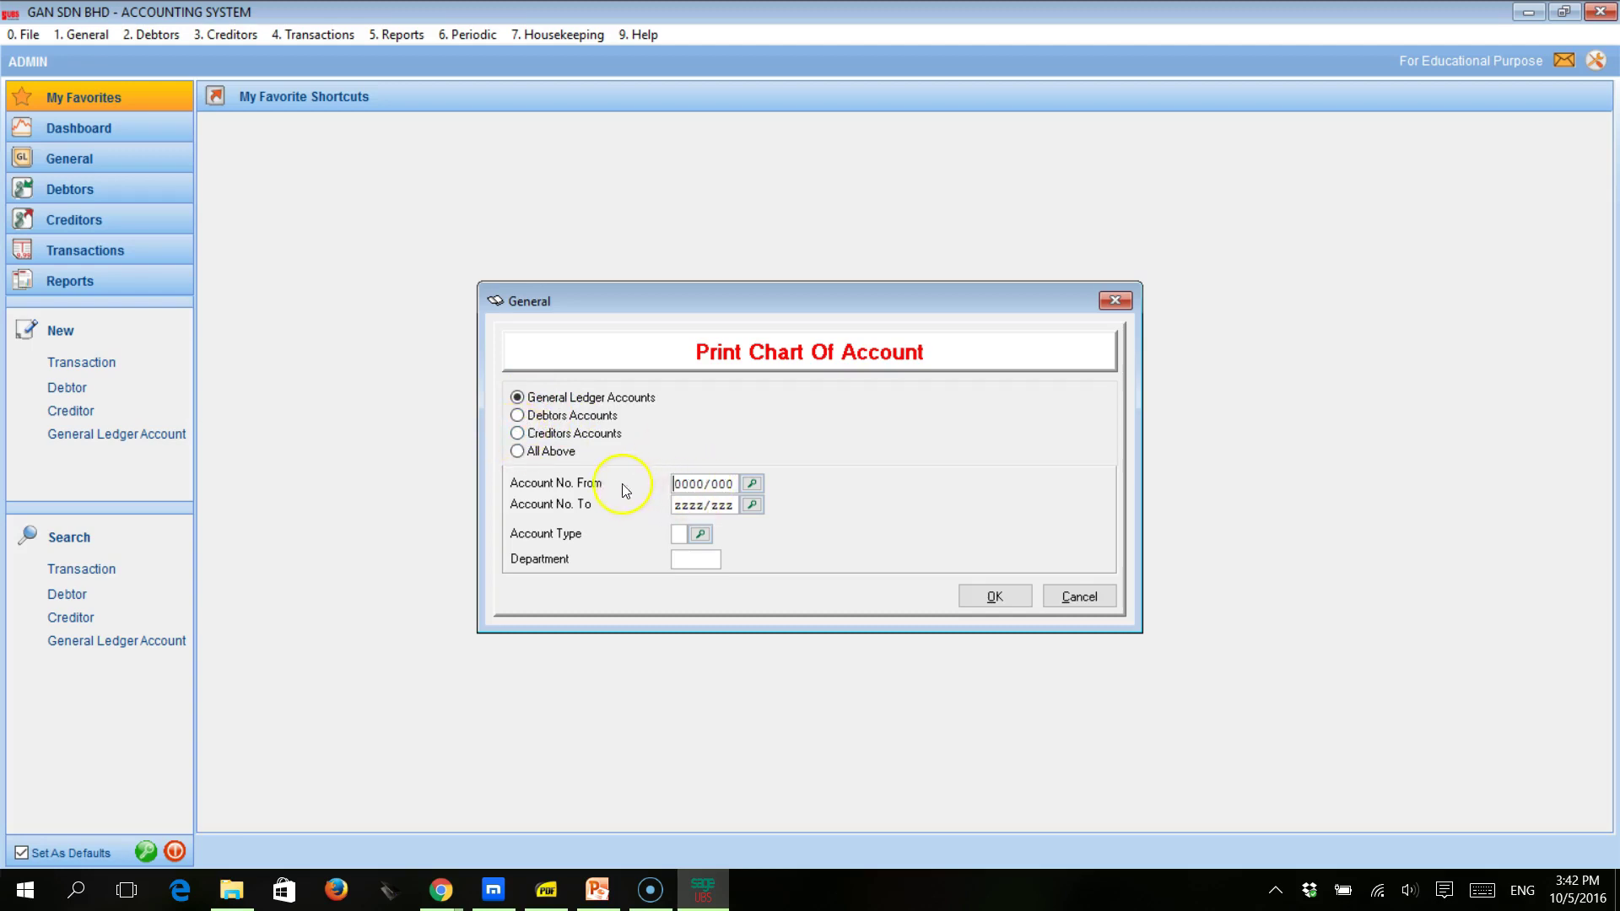
{"action": "left_click", "coordinate": [996, 595]}
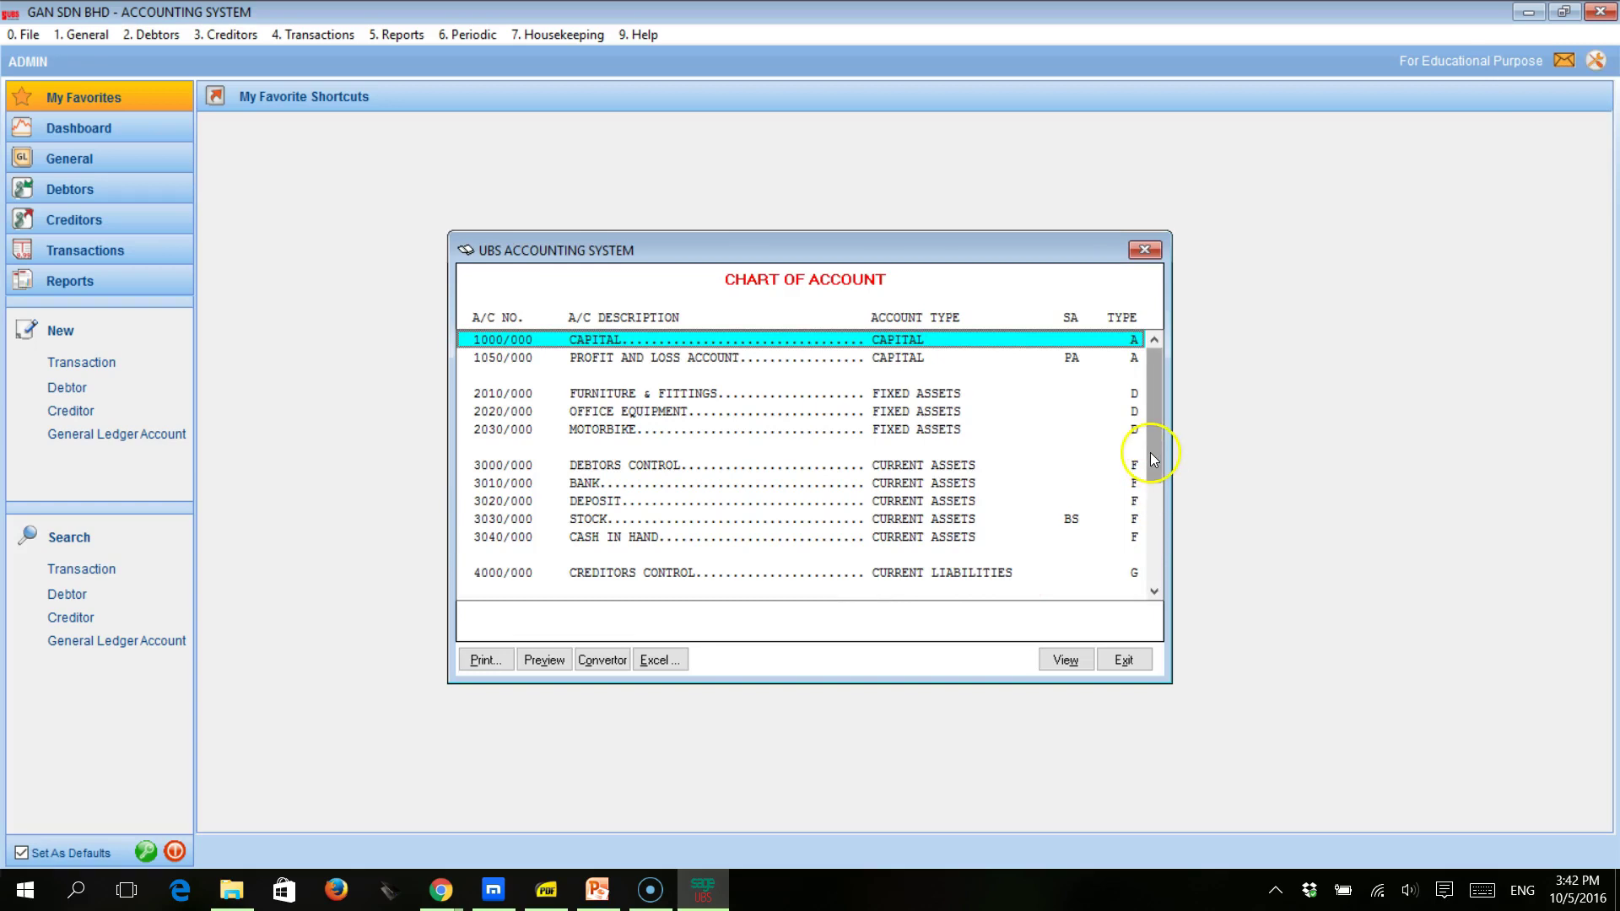
Review the chart of accounts from capital through to the expense accounts, then close the report and its print options.
{"action": "left_click_drag", "start_coordinate": [1151, 453], "coordinate": [1151, 504]}
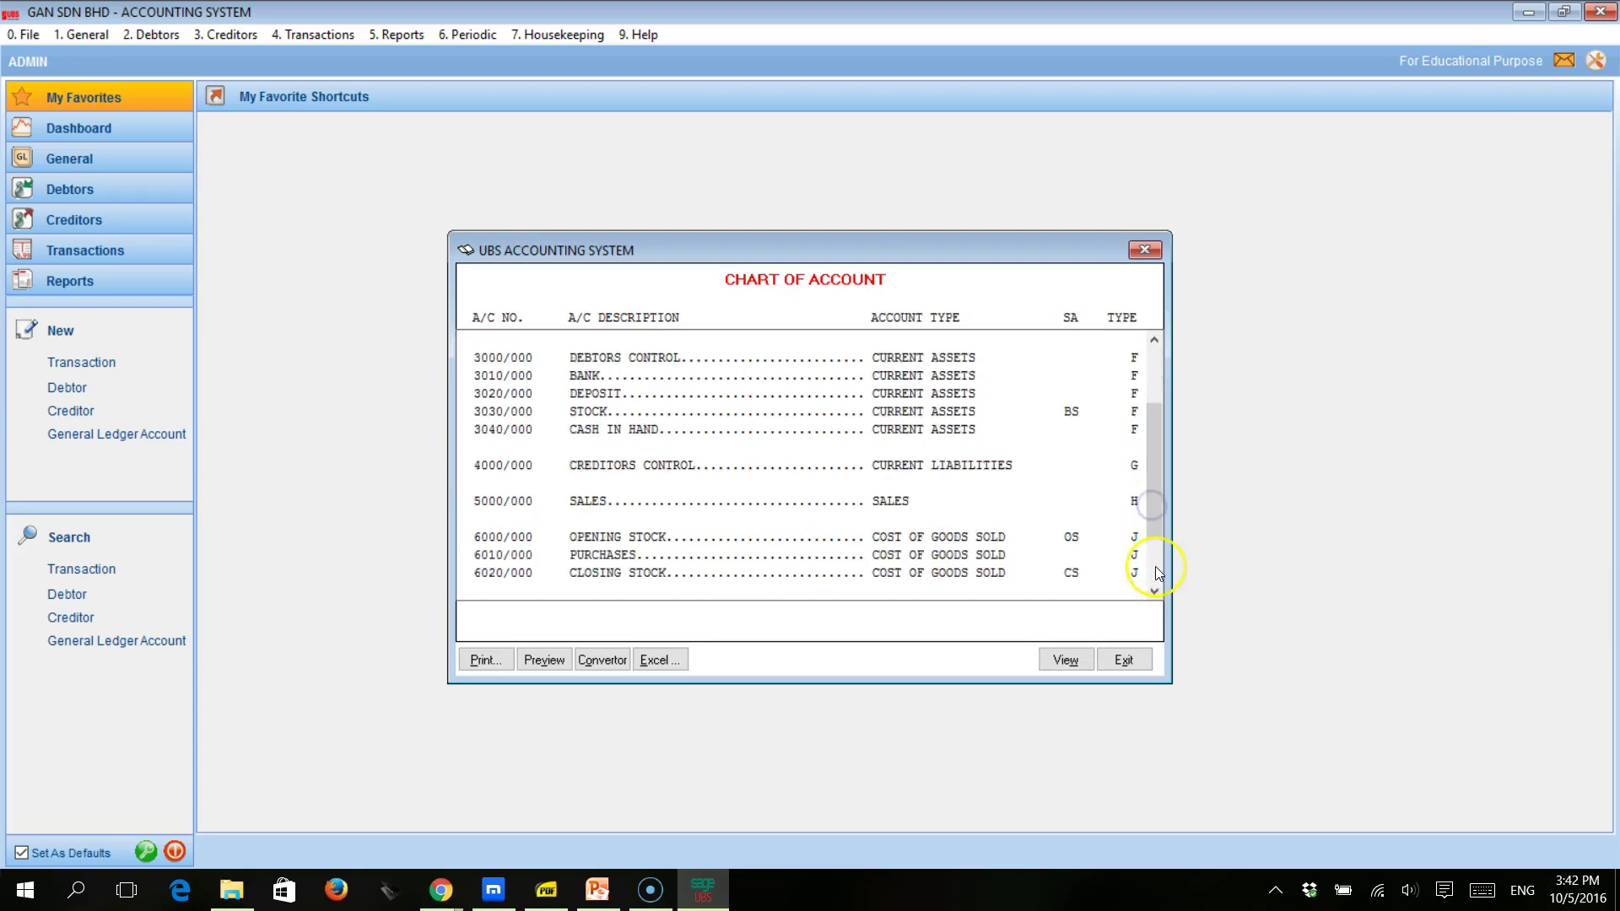
{"action": "left_click", "coordinate": [1155, 589]}
{"action": "left_click", "coordinate": [1156, 589]}
{"action": "left_click", "coordinate": [1155, 589]}
{"action": "left_click", "coordinate": [1155, 589]}
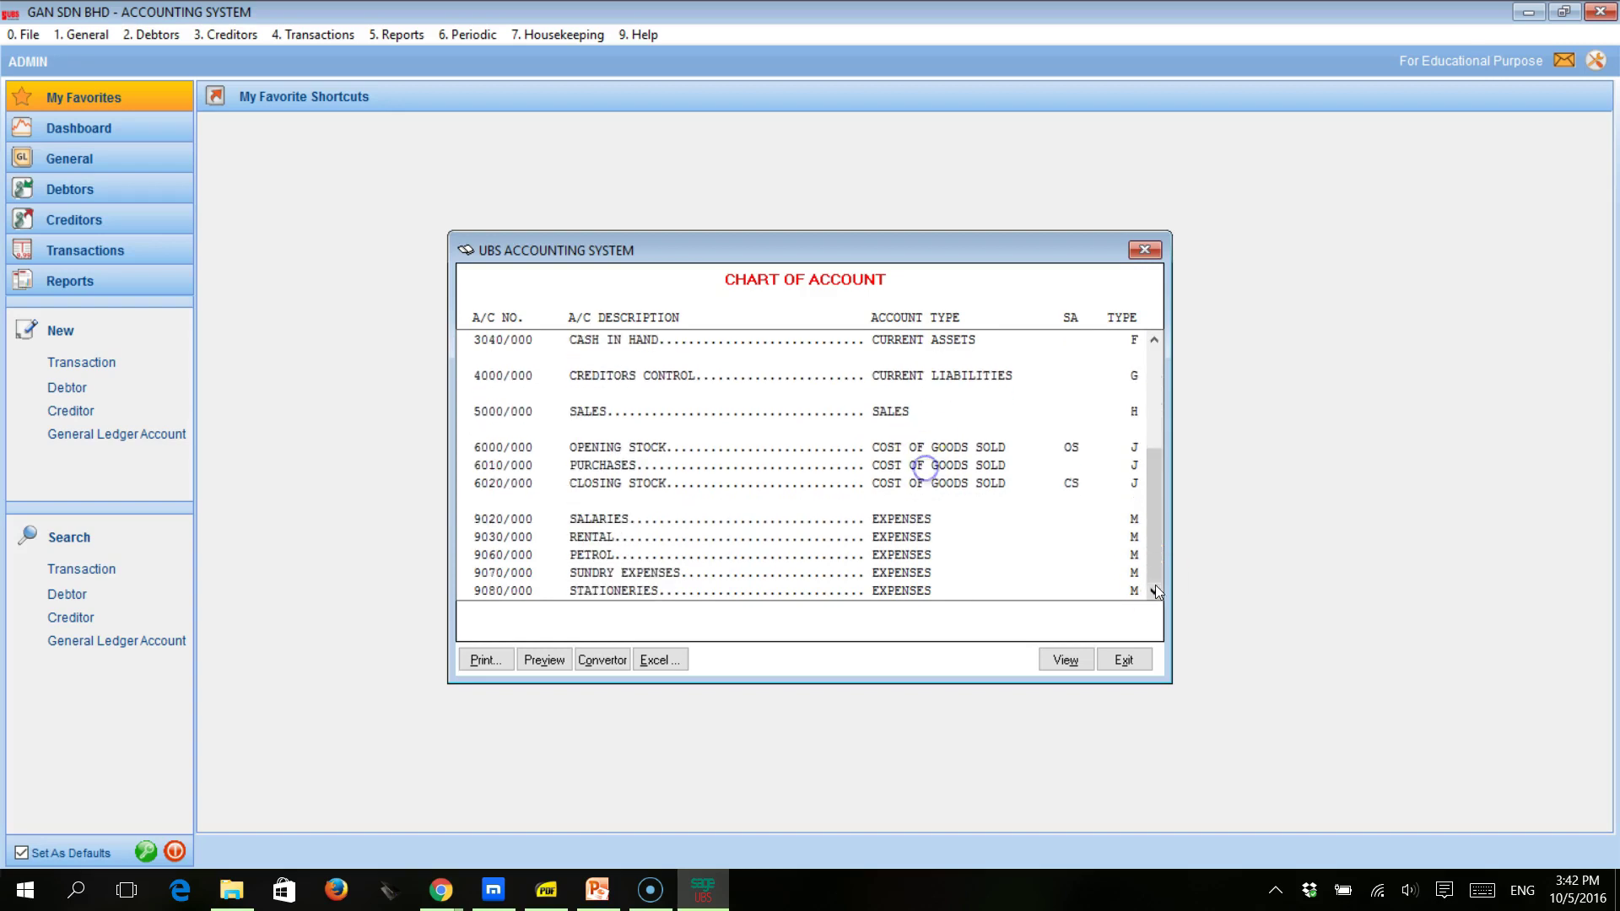
{"action": "left_click", "coordinate": [1155, 340]}
{"action": "left_click", "coordinate": [1156, 340]}
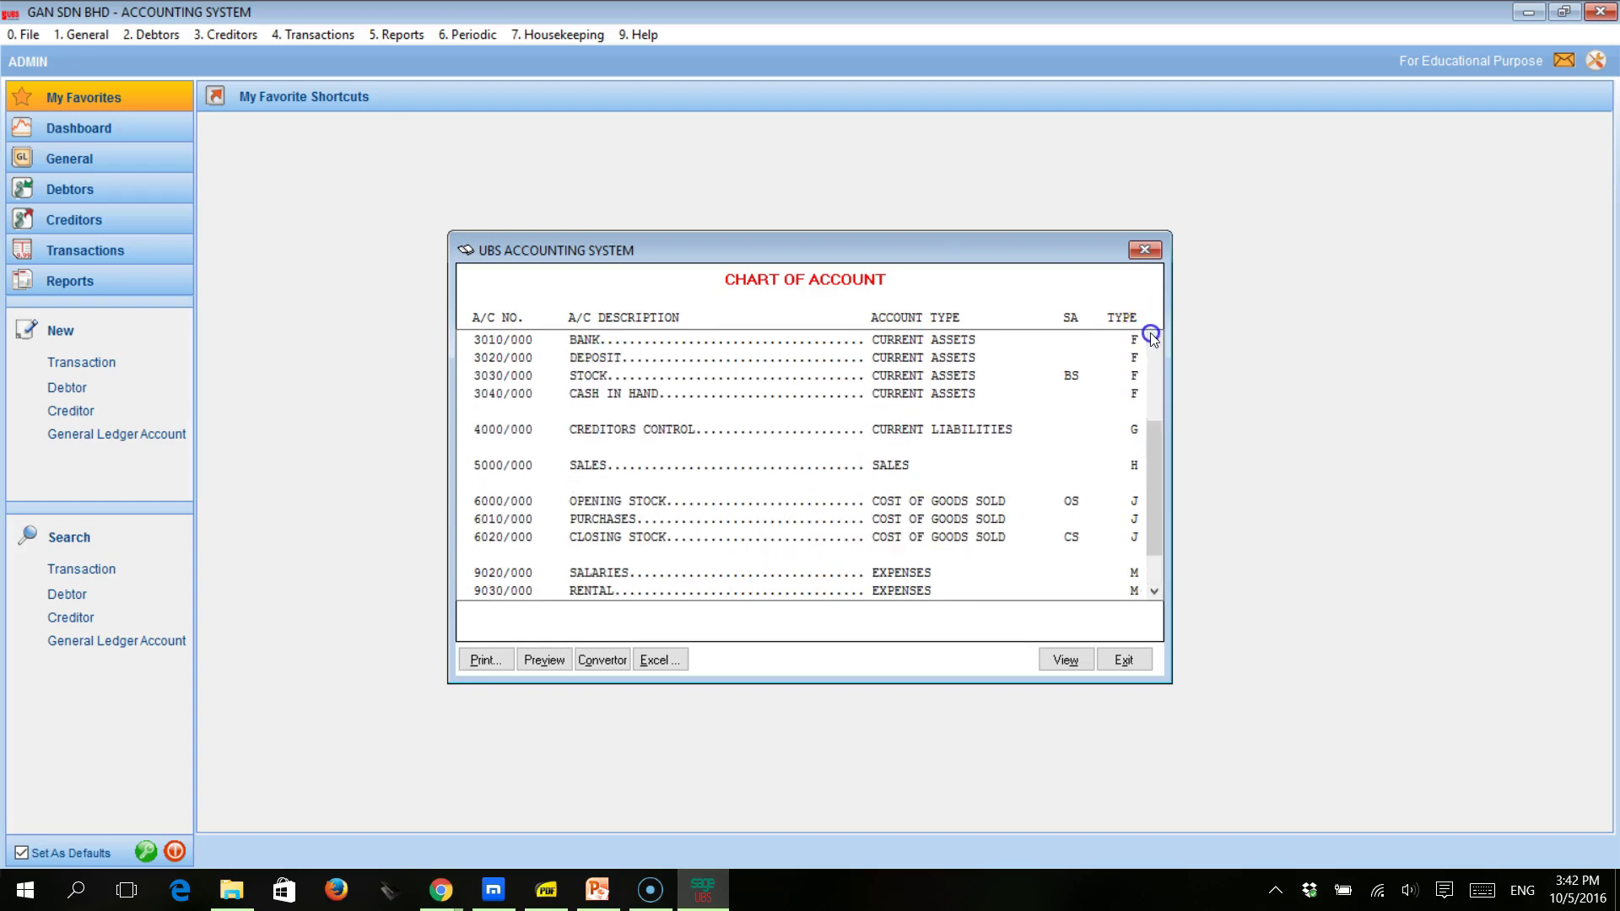
{"action": "left_click", "coordinate": [1155, 339]}
{"action": "left_click", "coordinate": [1155, 339]}
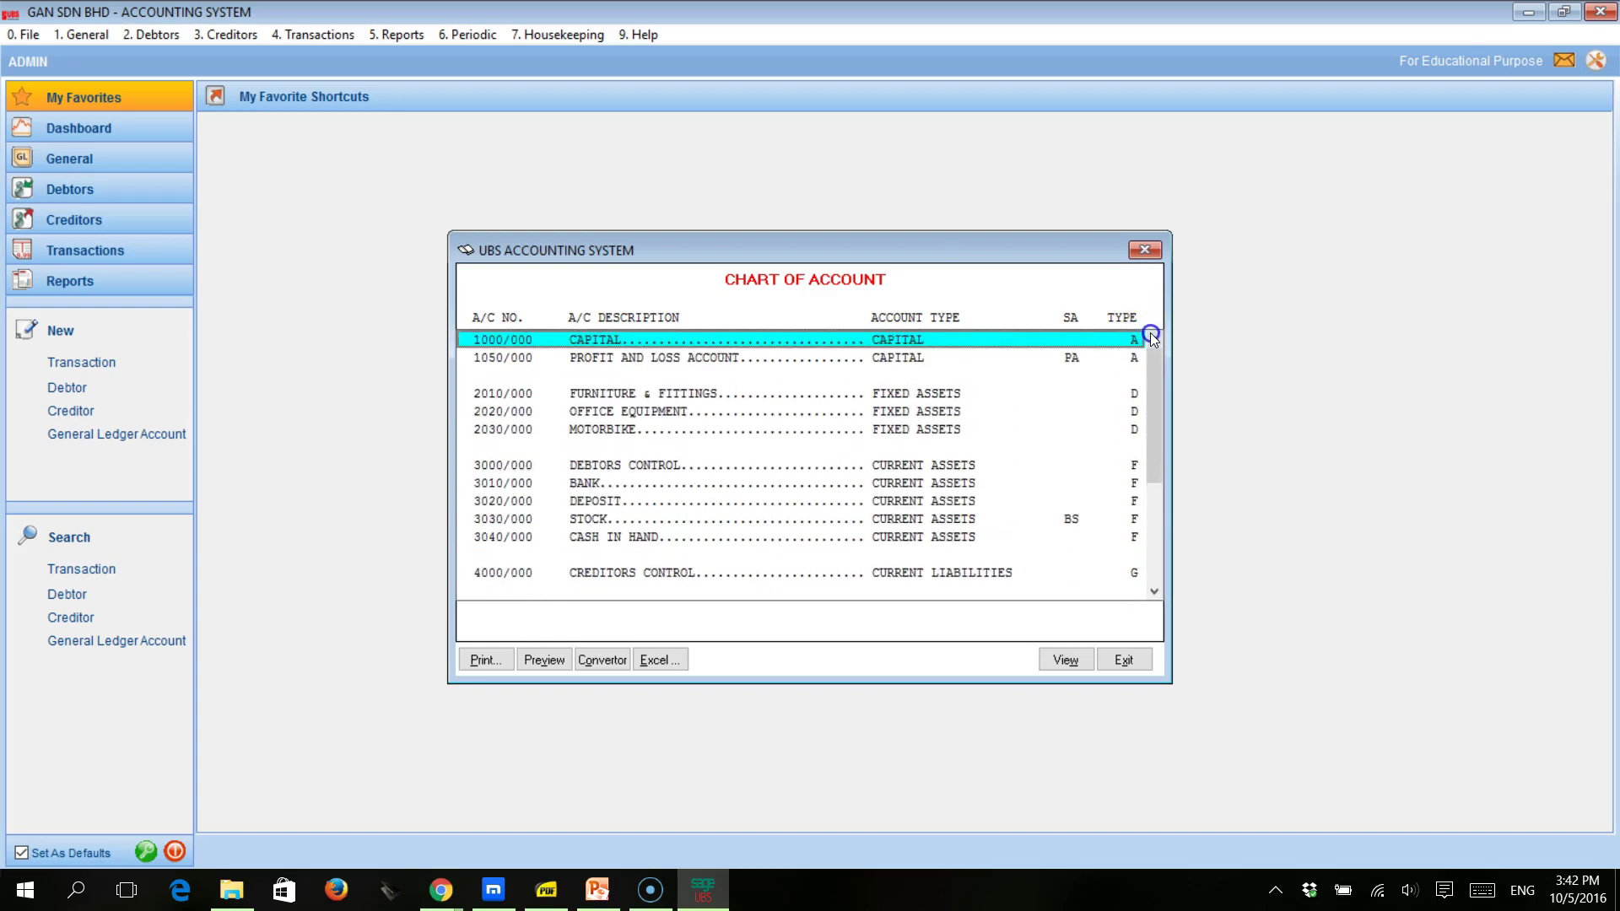
{"action": "left_click", "coordinate": [1141, 666]}
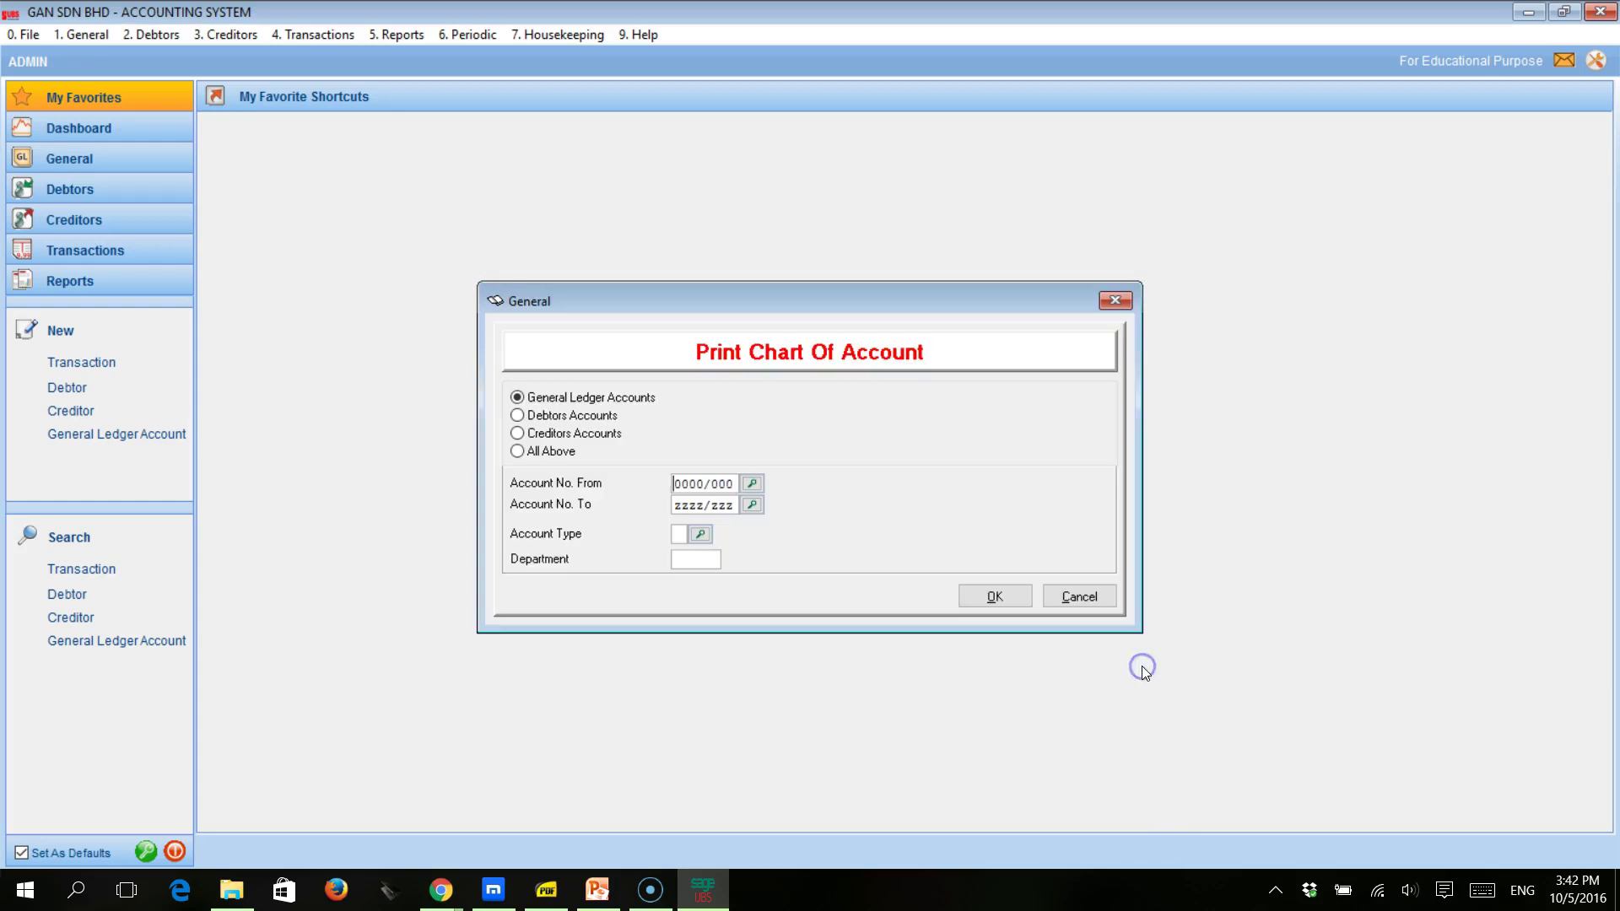
{"action": "left_click", "coordinate": [1074, 599]}
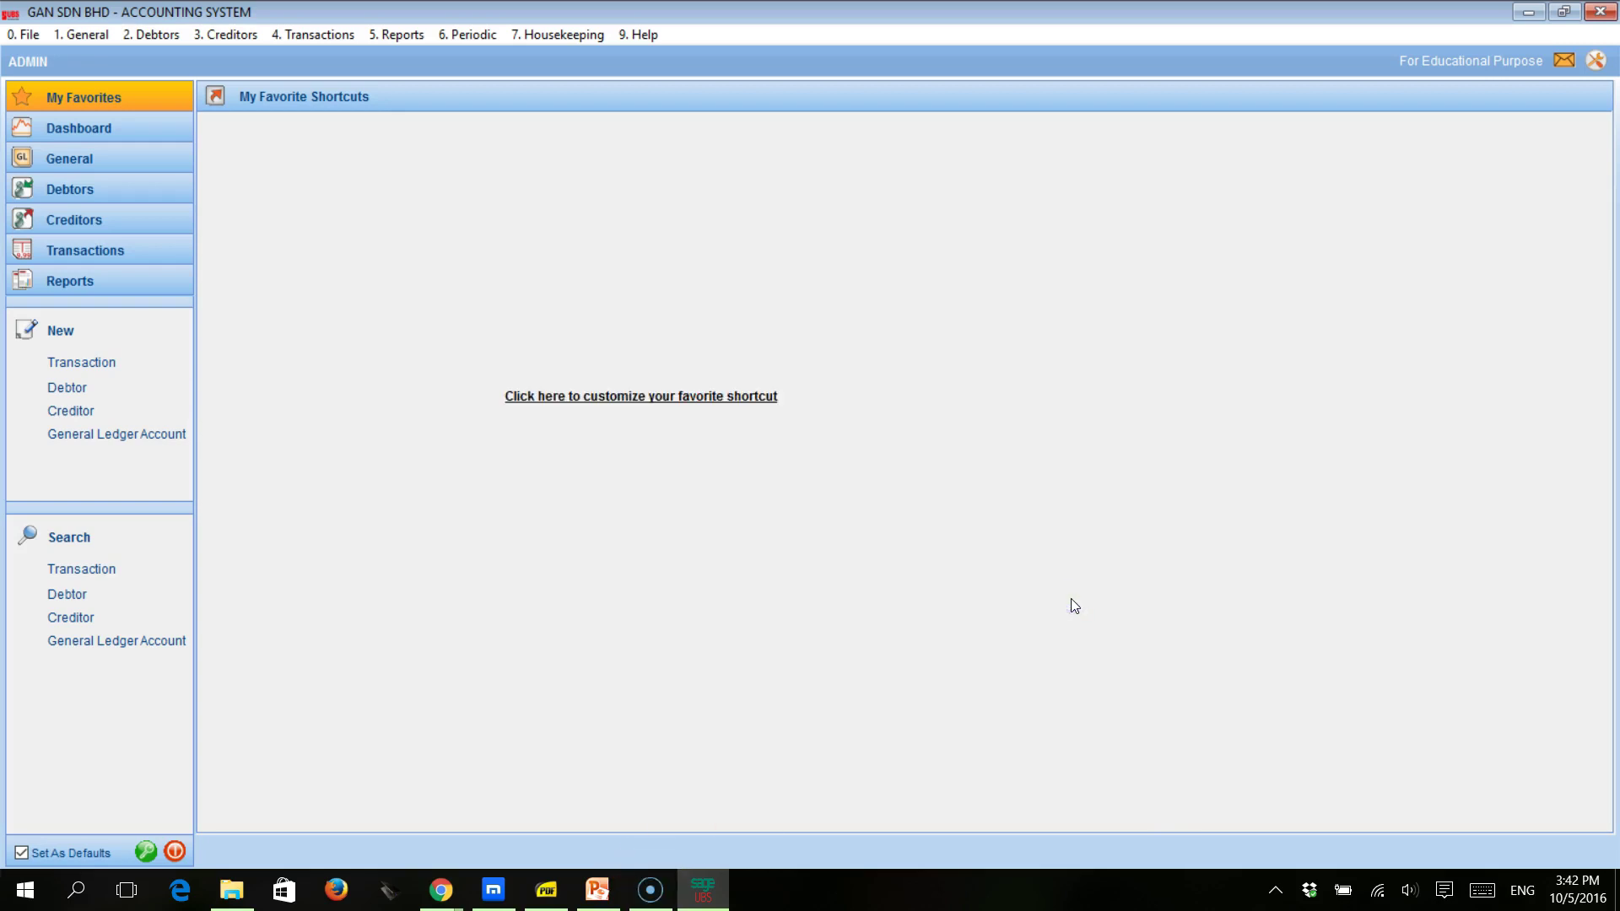
Check the trial balance date in lesson 3.pdf and generate the UBS Trial Balance till period 1.
{"action": "left_click", "coordinate": [547, 891]}
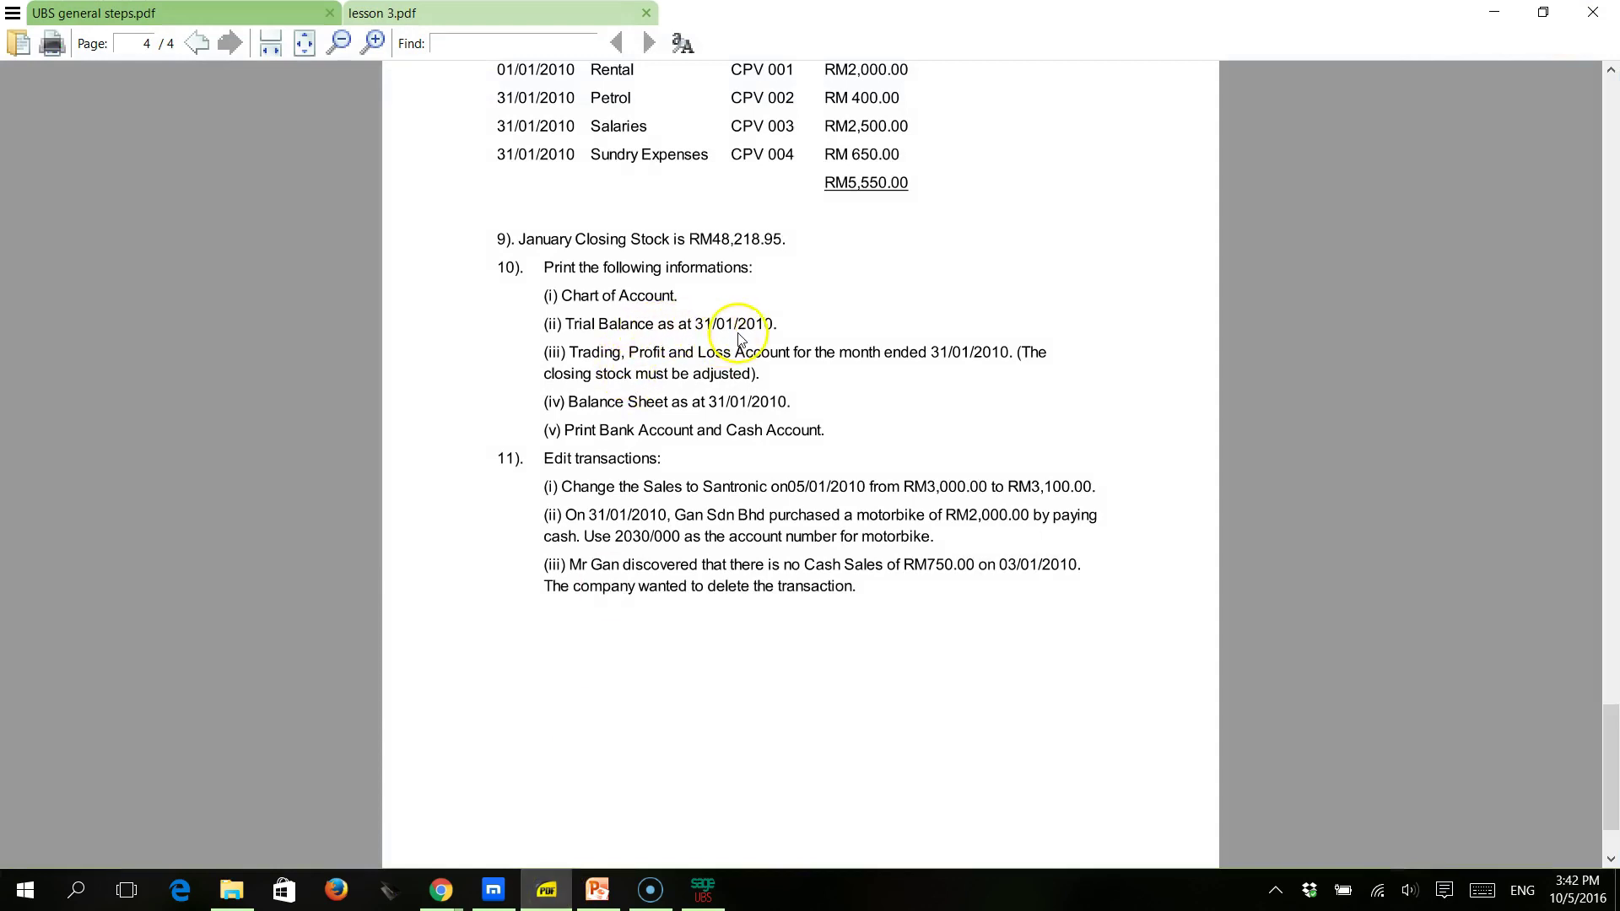
{"action": "left_click", "coordinate": [701, 896]}
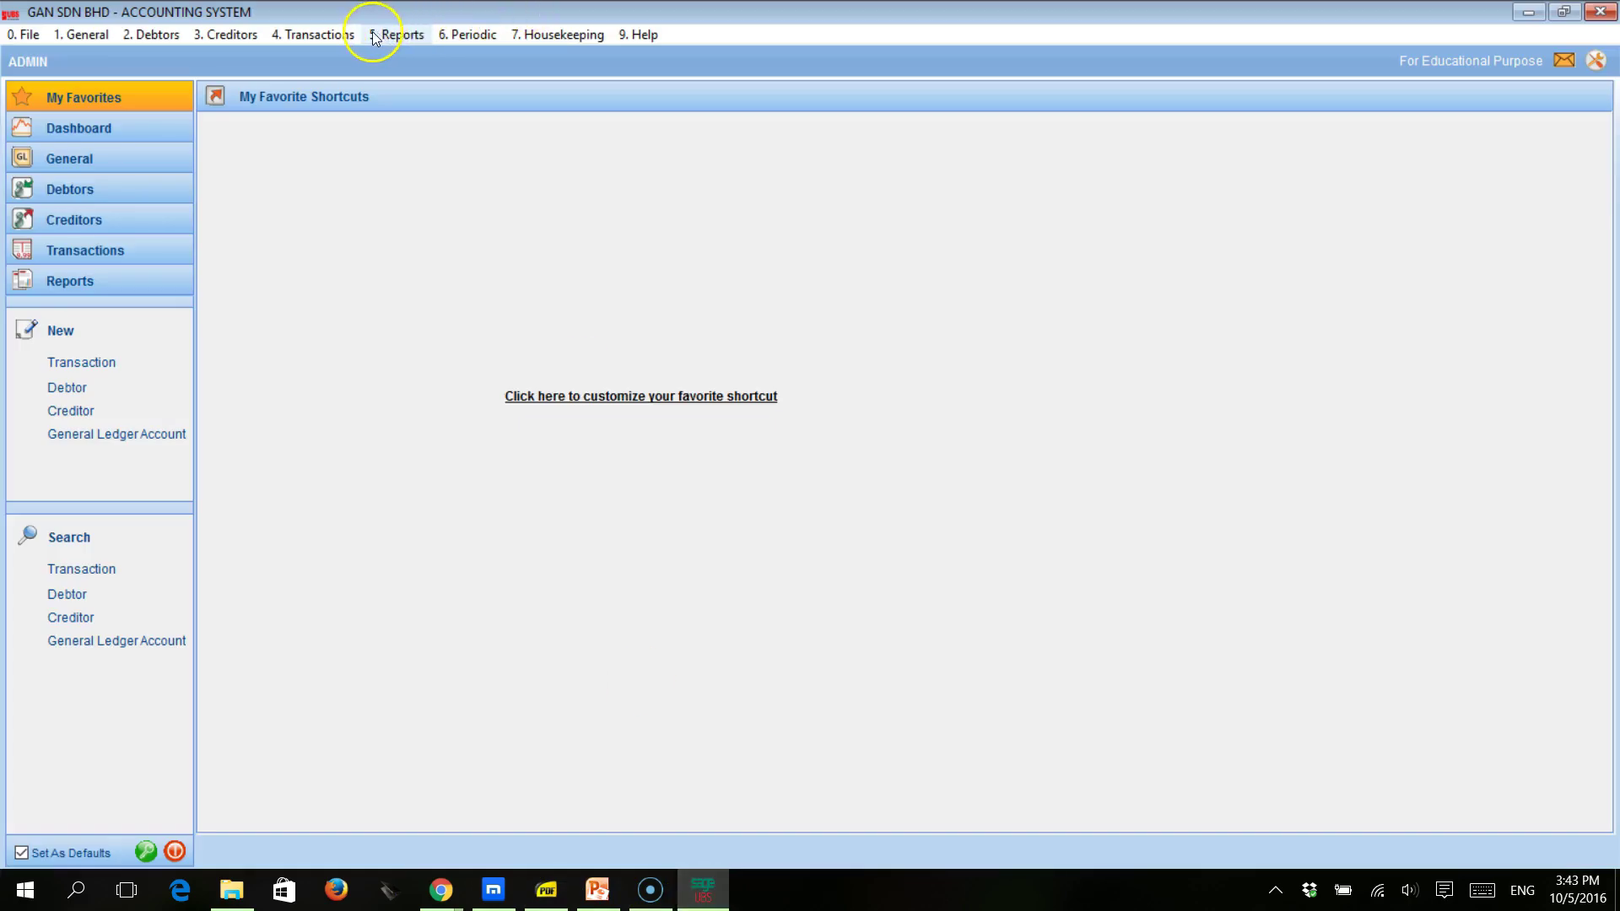
{"action": "left_click", "coordinate": [414, 42]}
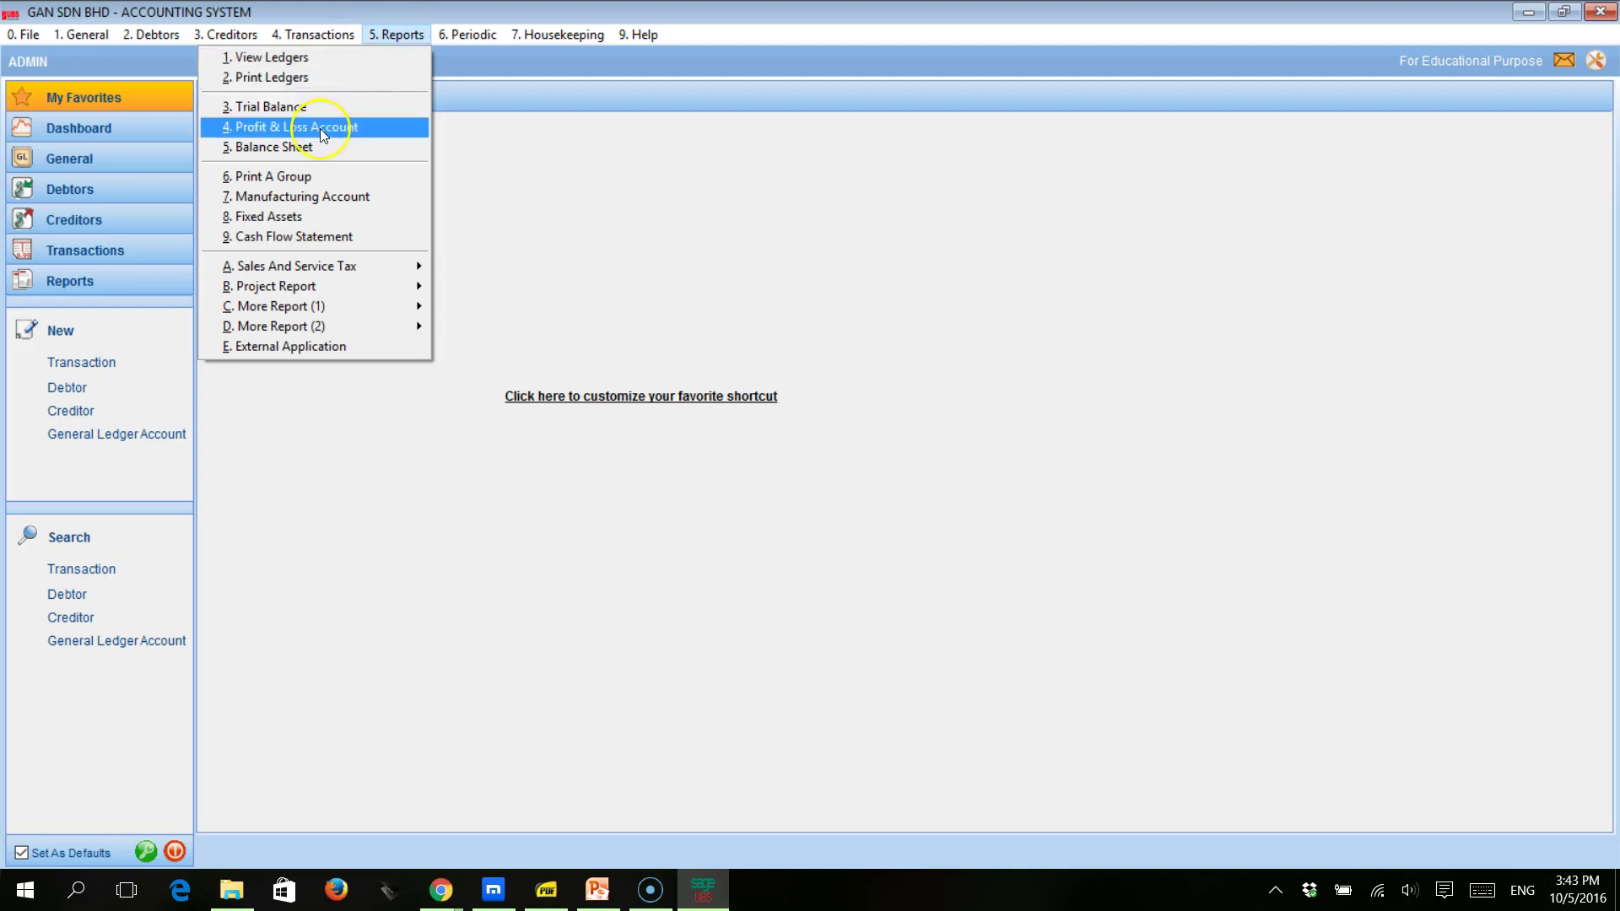
{"action": "left_click", "coordinate": [289, 106]}
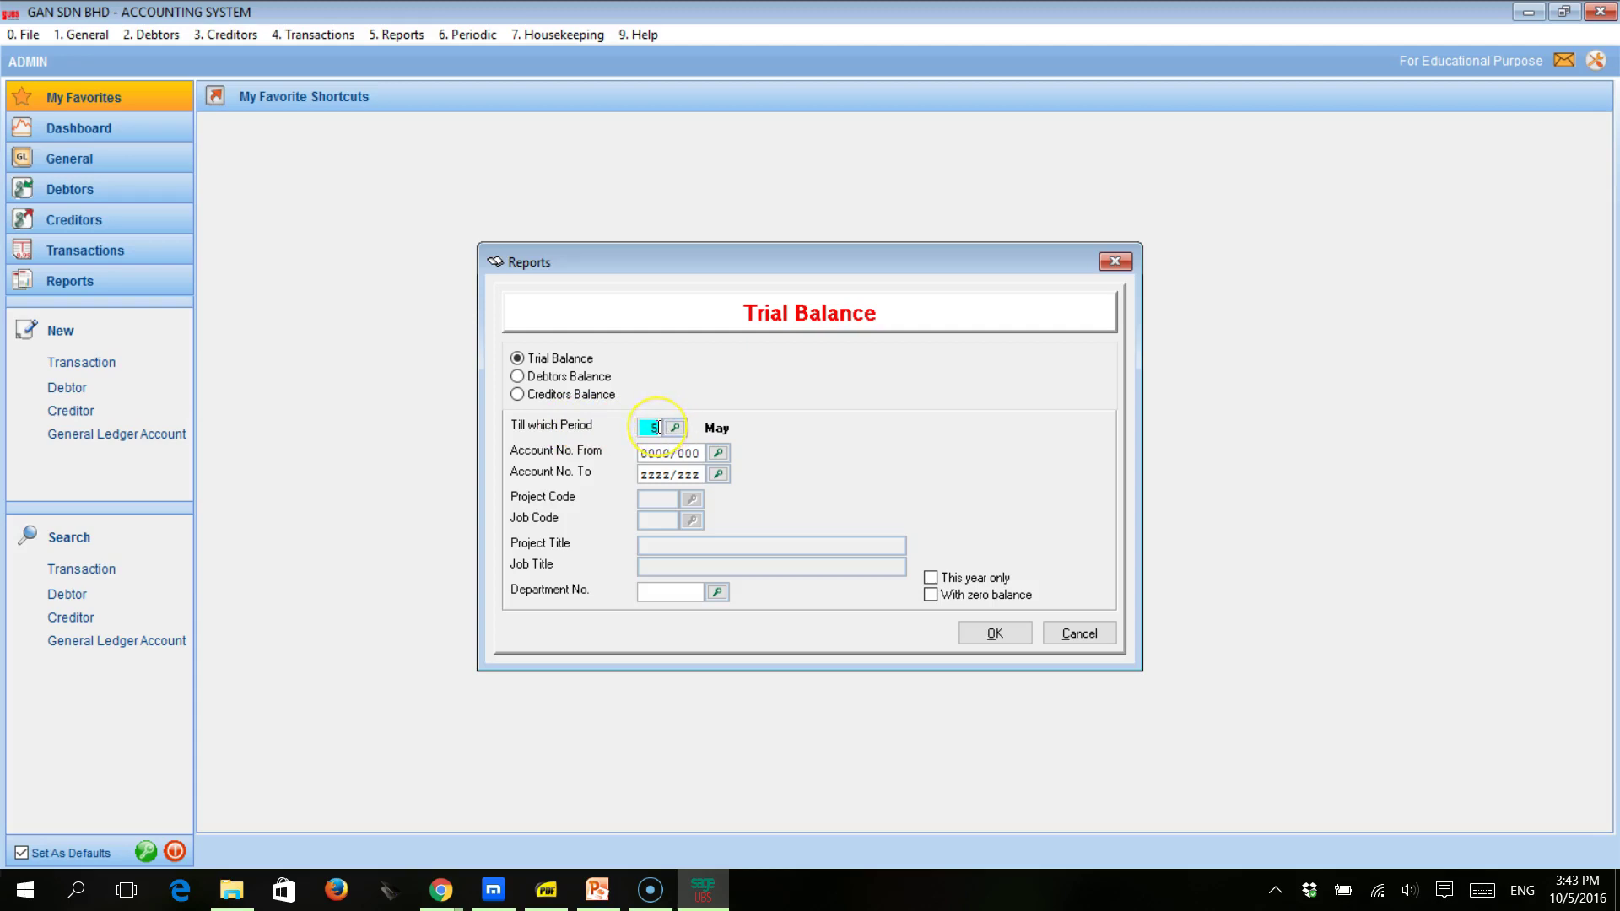
{"action": "type", "text": "1"}
{"action": "key", "text": "Tab"}
{"action": "left_click", "coordinate": [991, 634]}
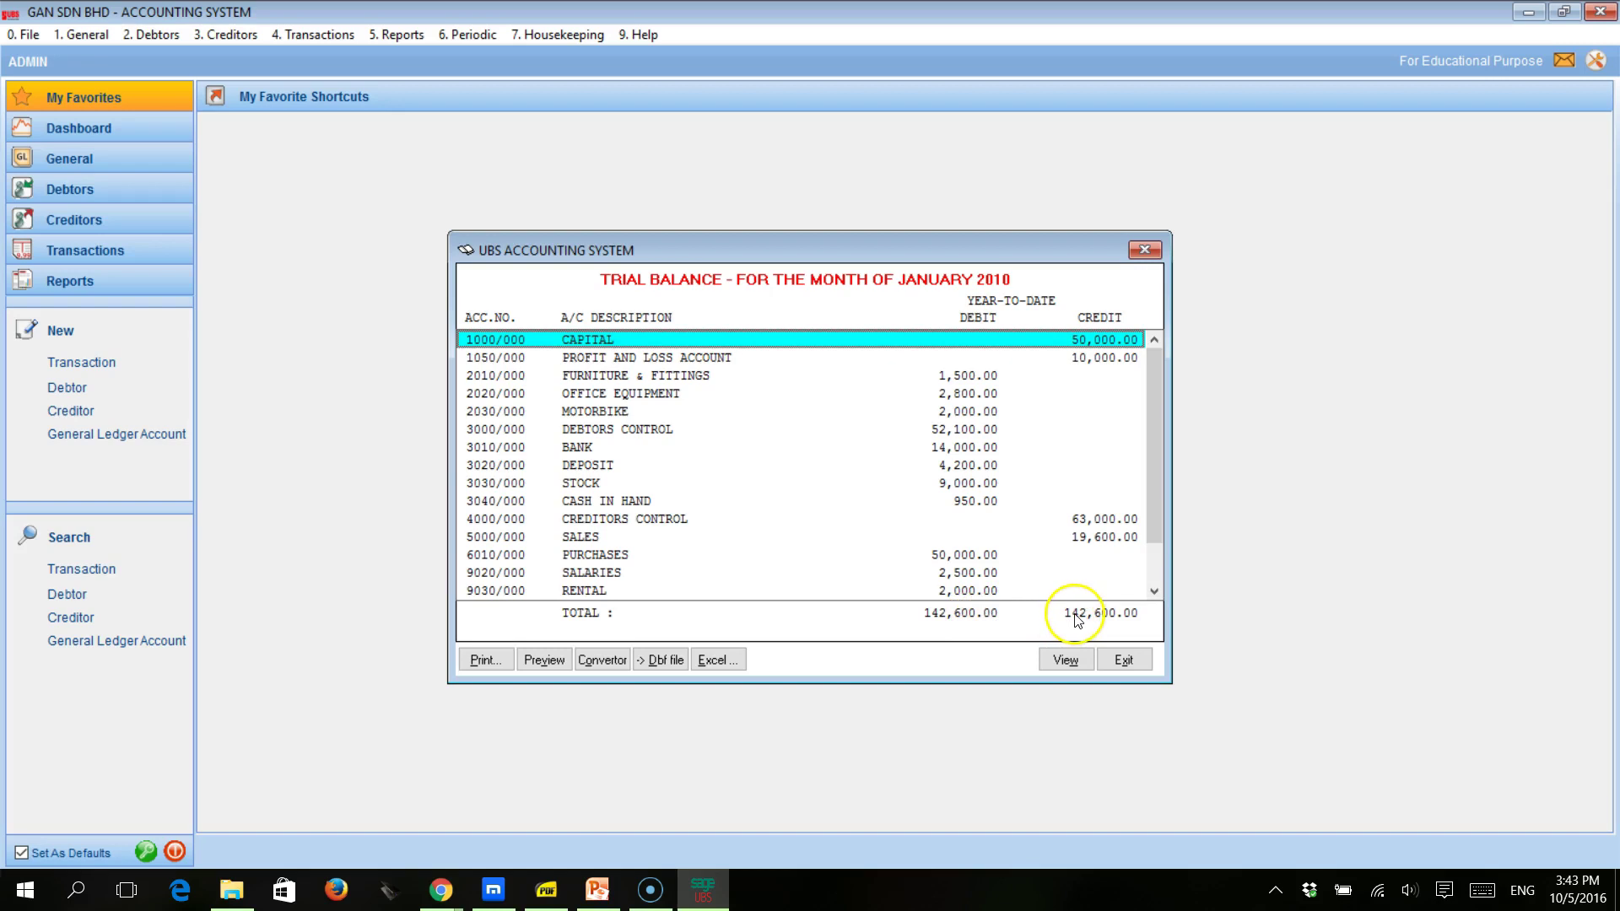
Review the January 2010 trial balance accounts and their debit and credit totals, and close the report.
{"action": "left_click", "coordinate": [1158, 525]}
{"action": "left_click", "coordinate": [1080, 361]}
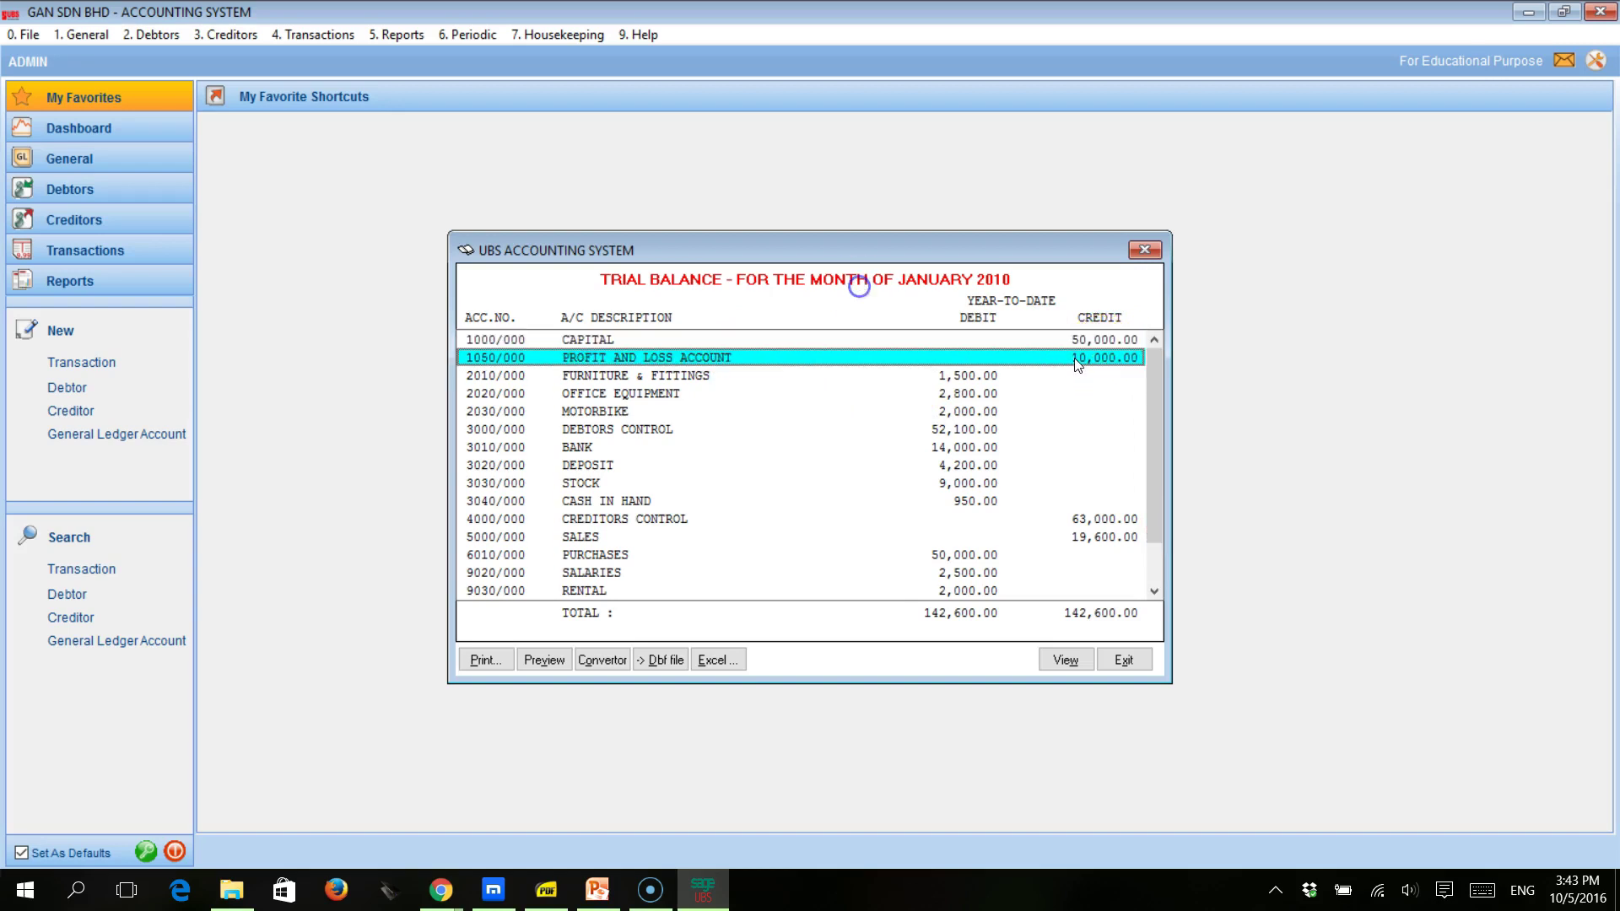
{"action": "left_click_drag", "start_coordinate": [1078, 363], "coordinate": [952, 381]}
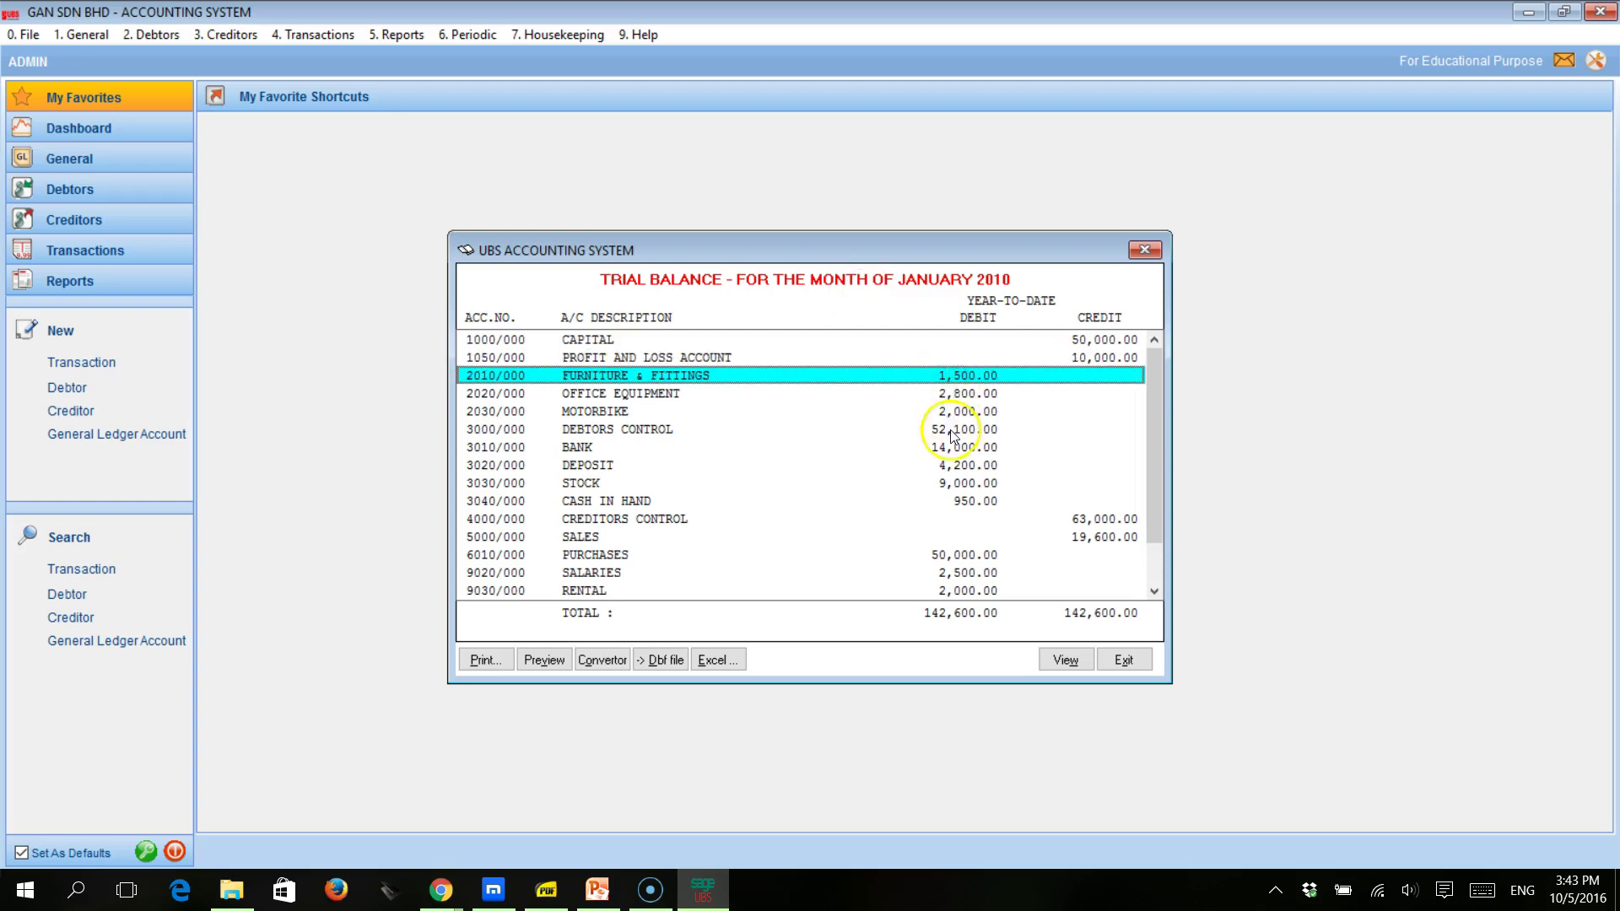
{"action": "scroll", "coordinate": [943, 485], "scroll_direction": "down", "scroll_amount": 1}
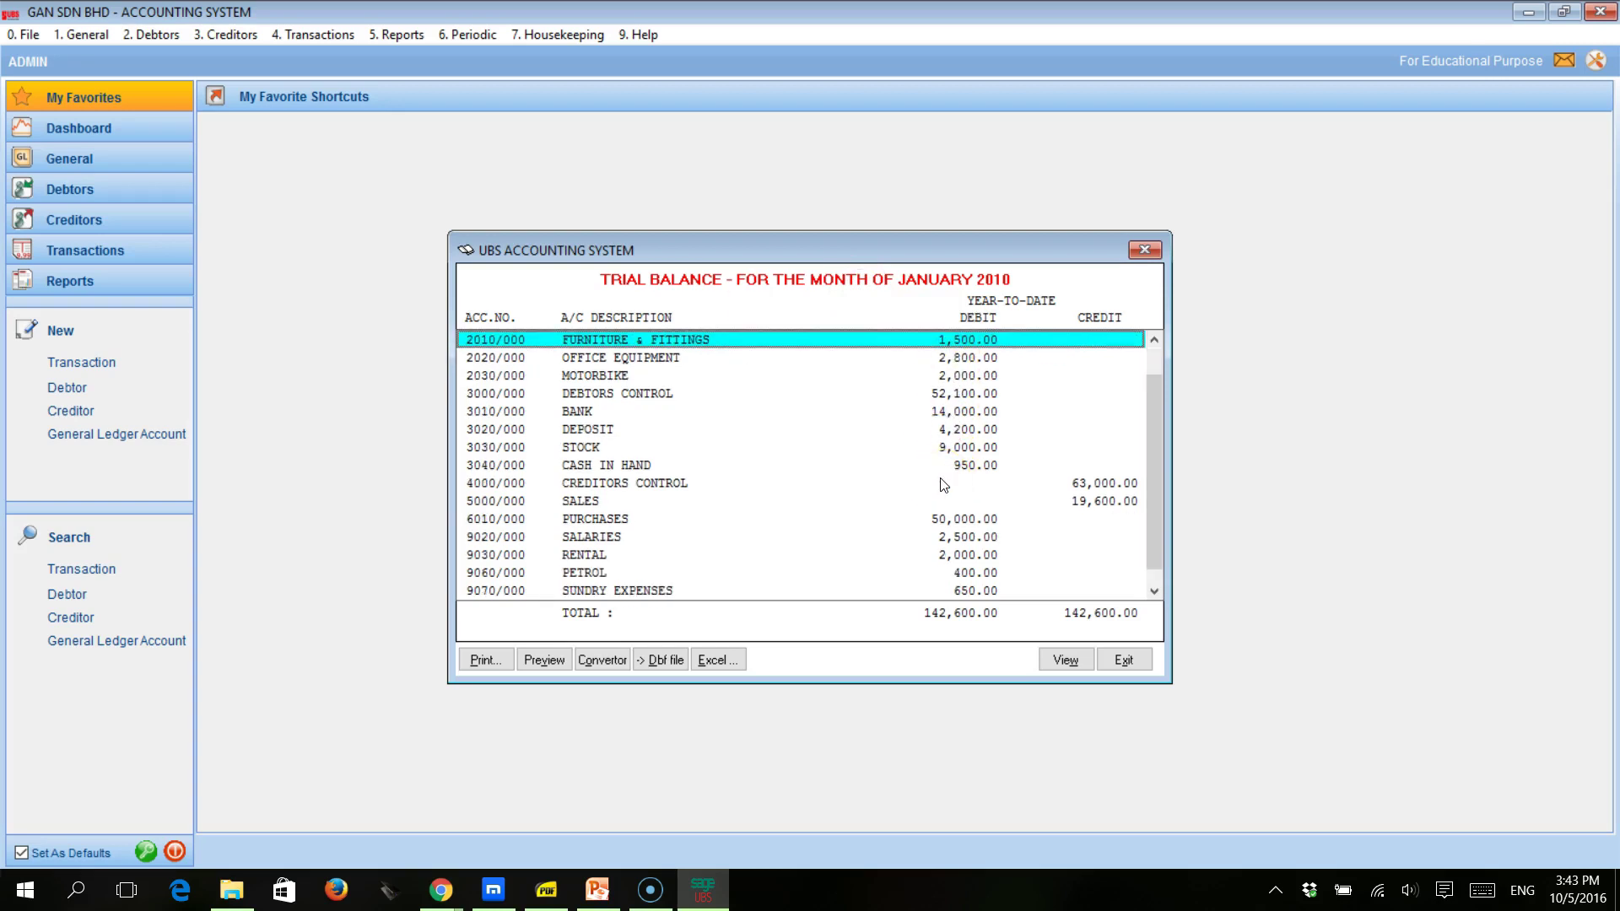
{"action": "scroll", "coordinate": [943, 486], "scroll_direction": "down", "scroll_amount": 1}
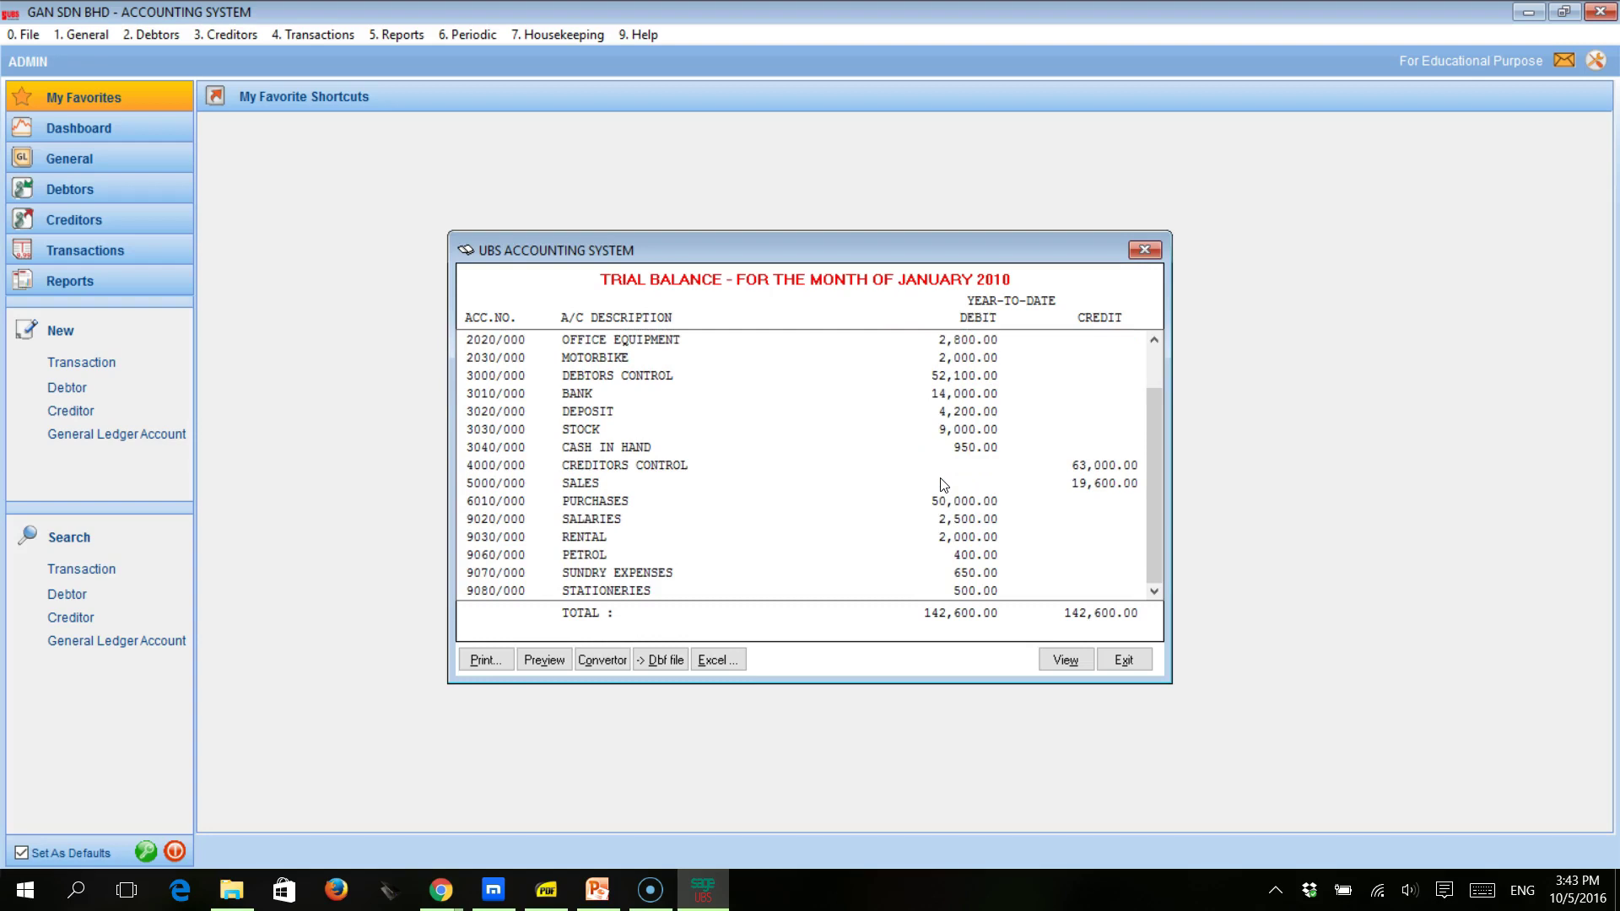
{"action": "left_click", "coordinate": [1127, 663]}
{"action": "left_click", "coordinate": [1087, 631]}
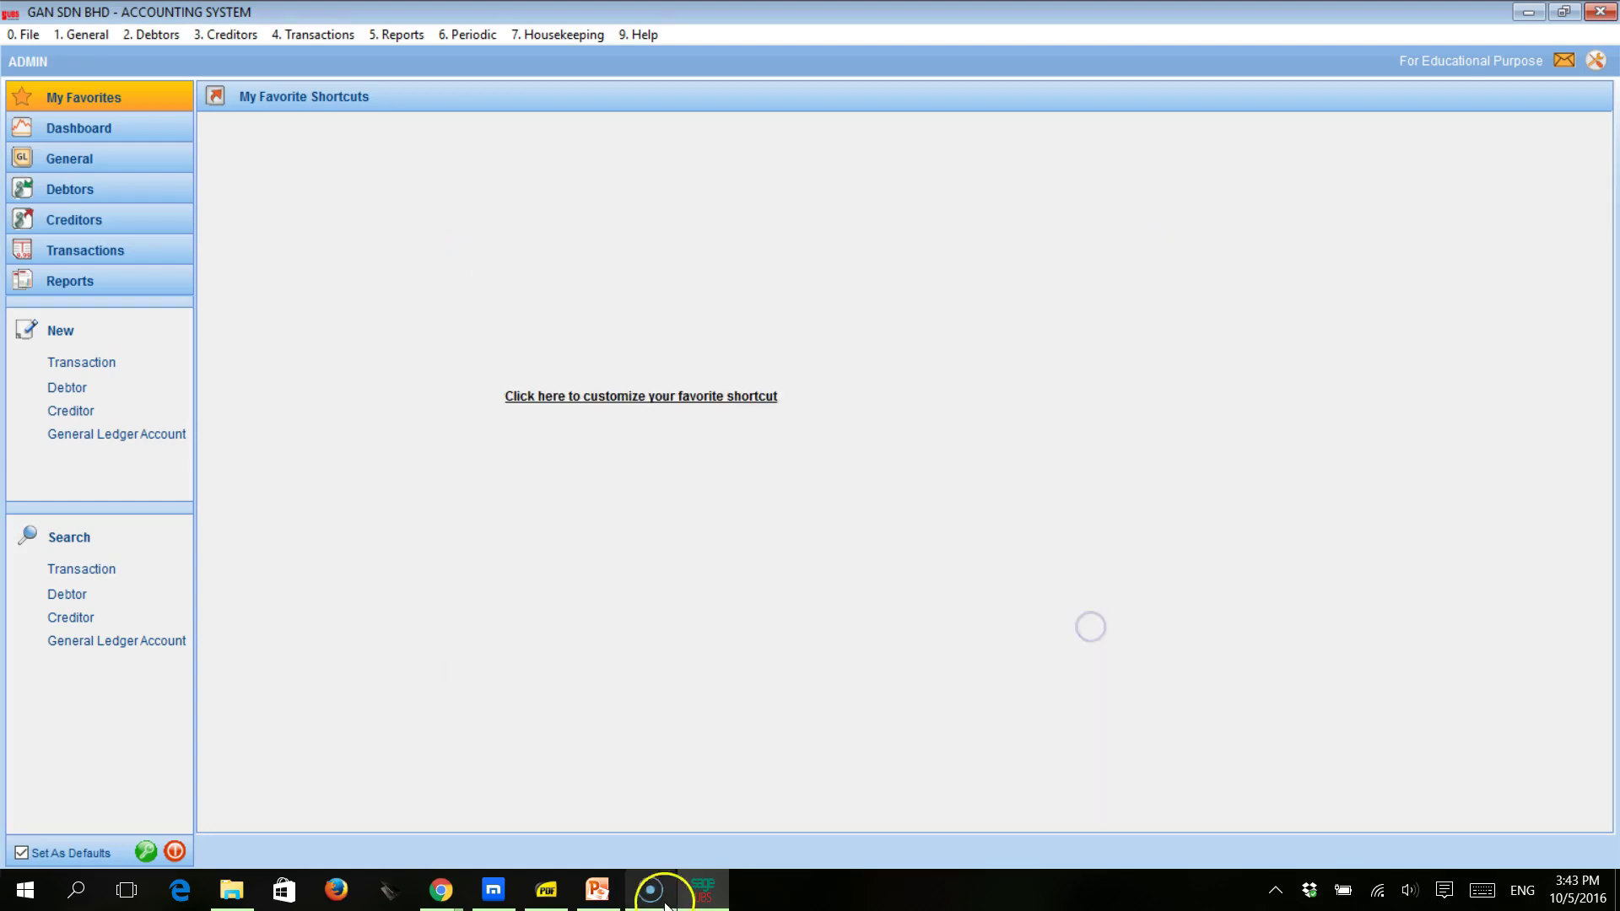
Check the profit and loss requirement in lesson 3.pdf and generate the This Year - This Month Profit & Loss Account for period 1.
{"action": "left_click", "coordinate": [546, 890]}
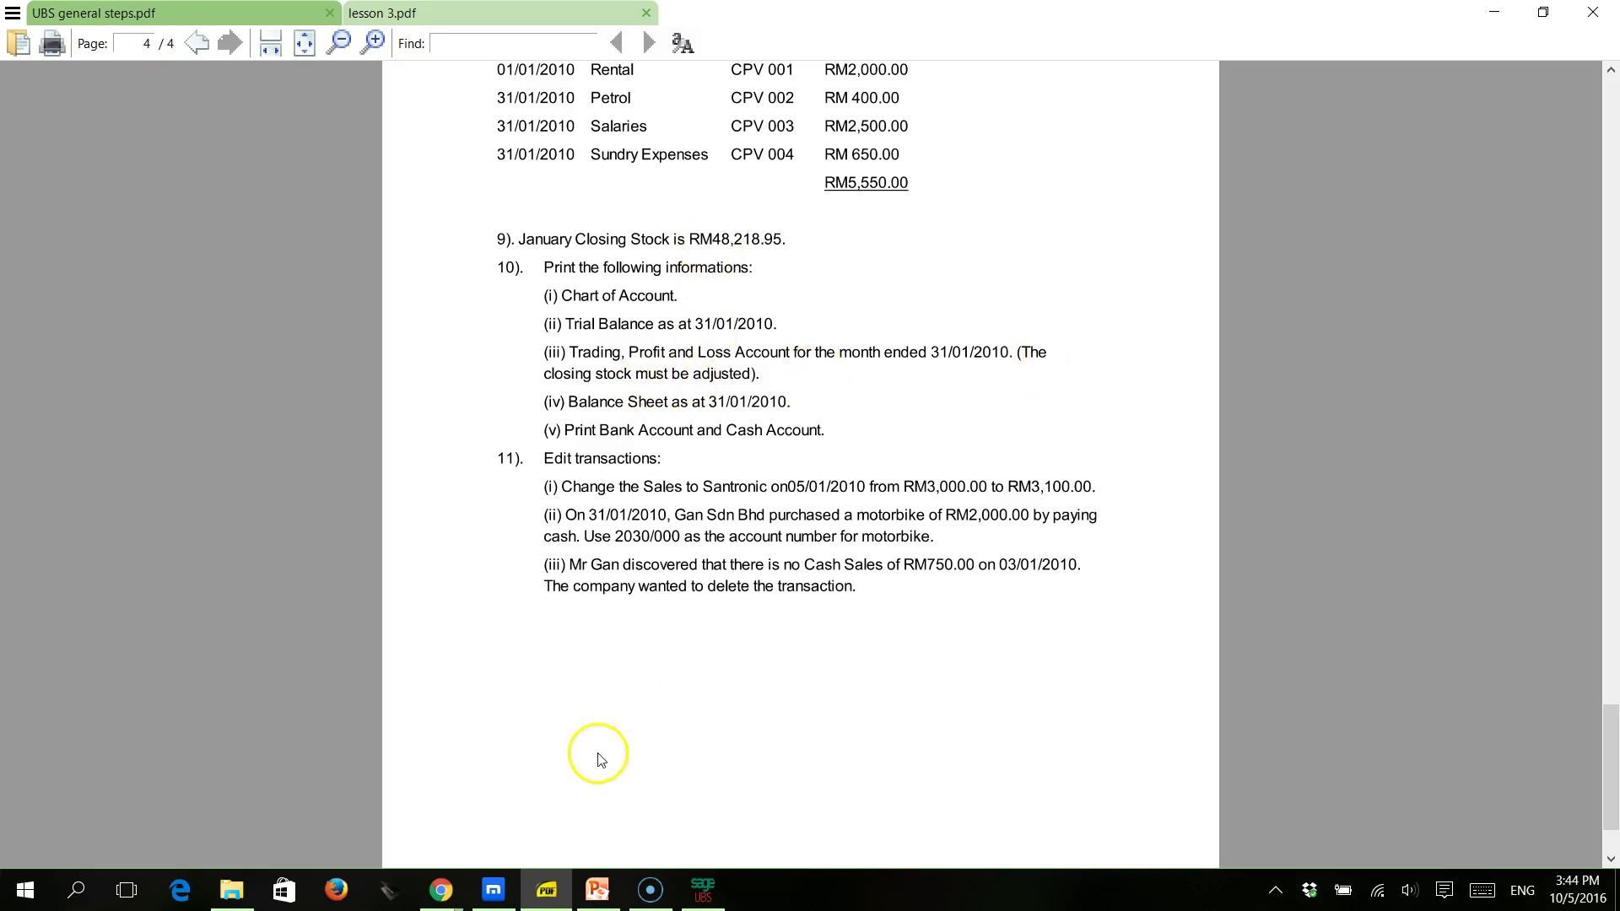
{"action": "left_click", "coordinate": [702, 899]}
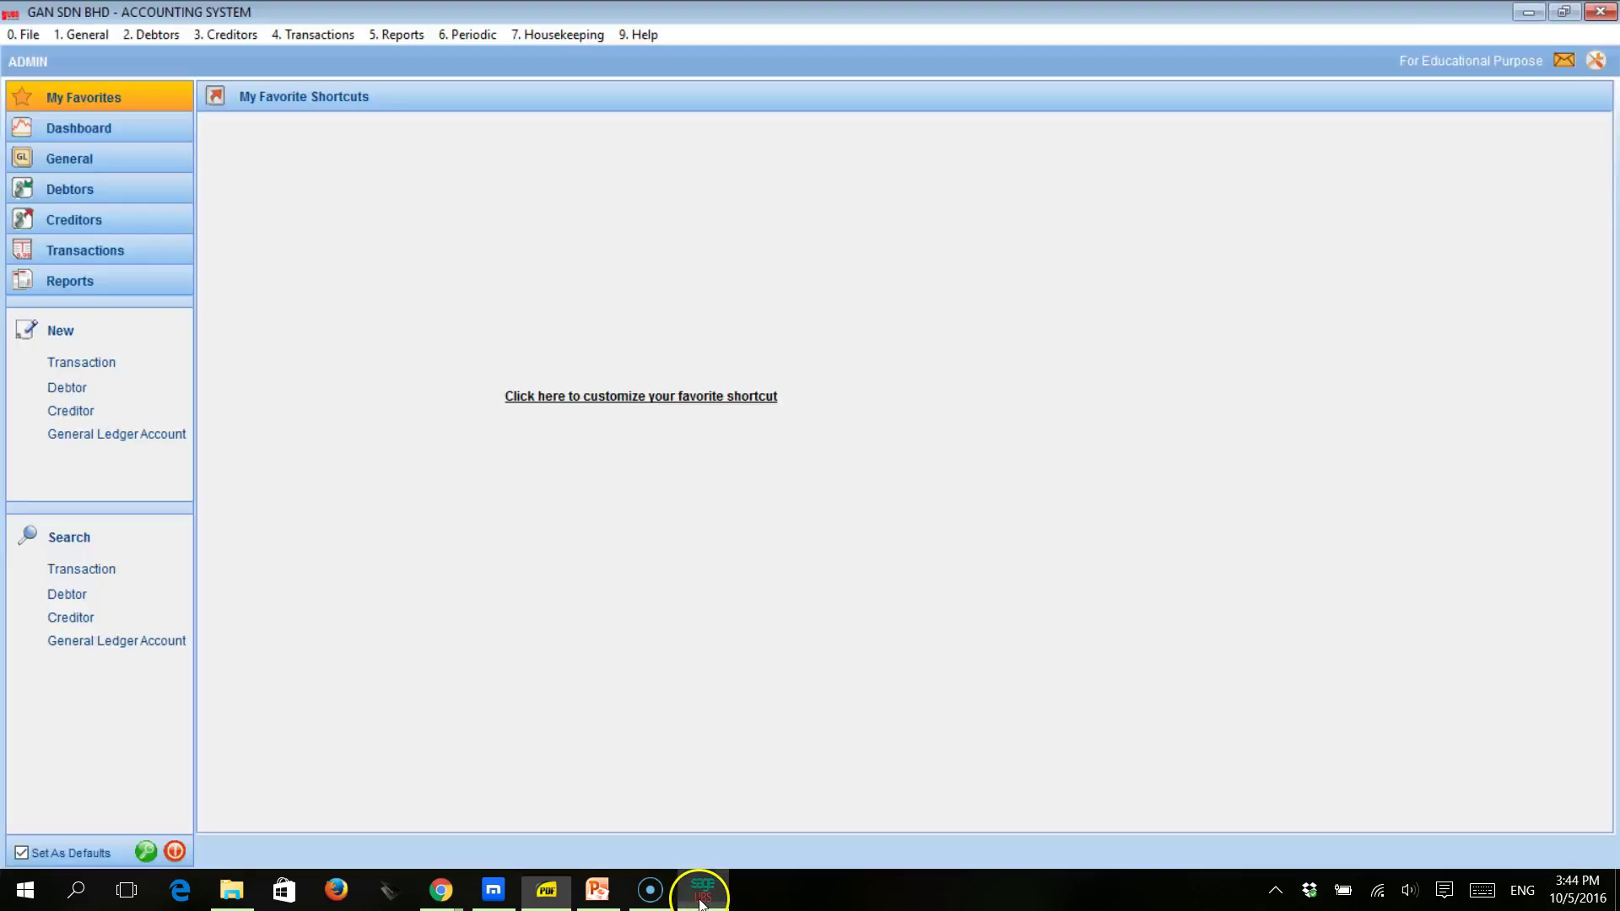
{"action": "left_click", "coordinate": [407, 42]}
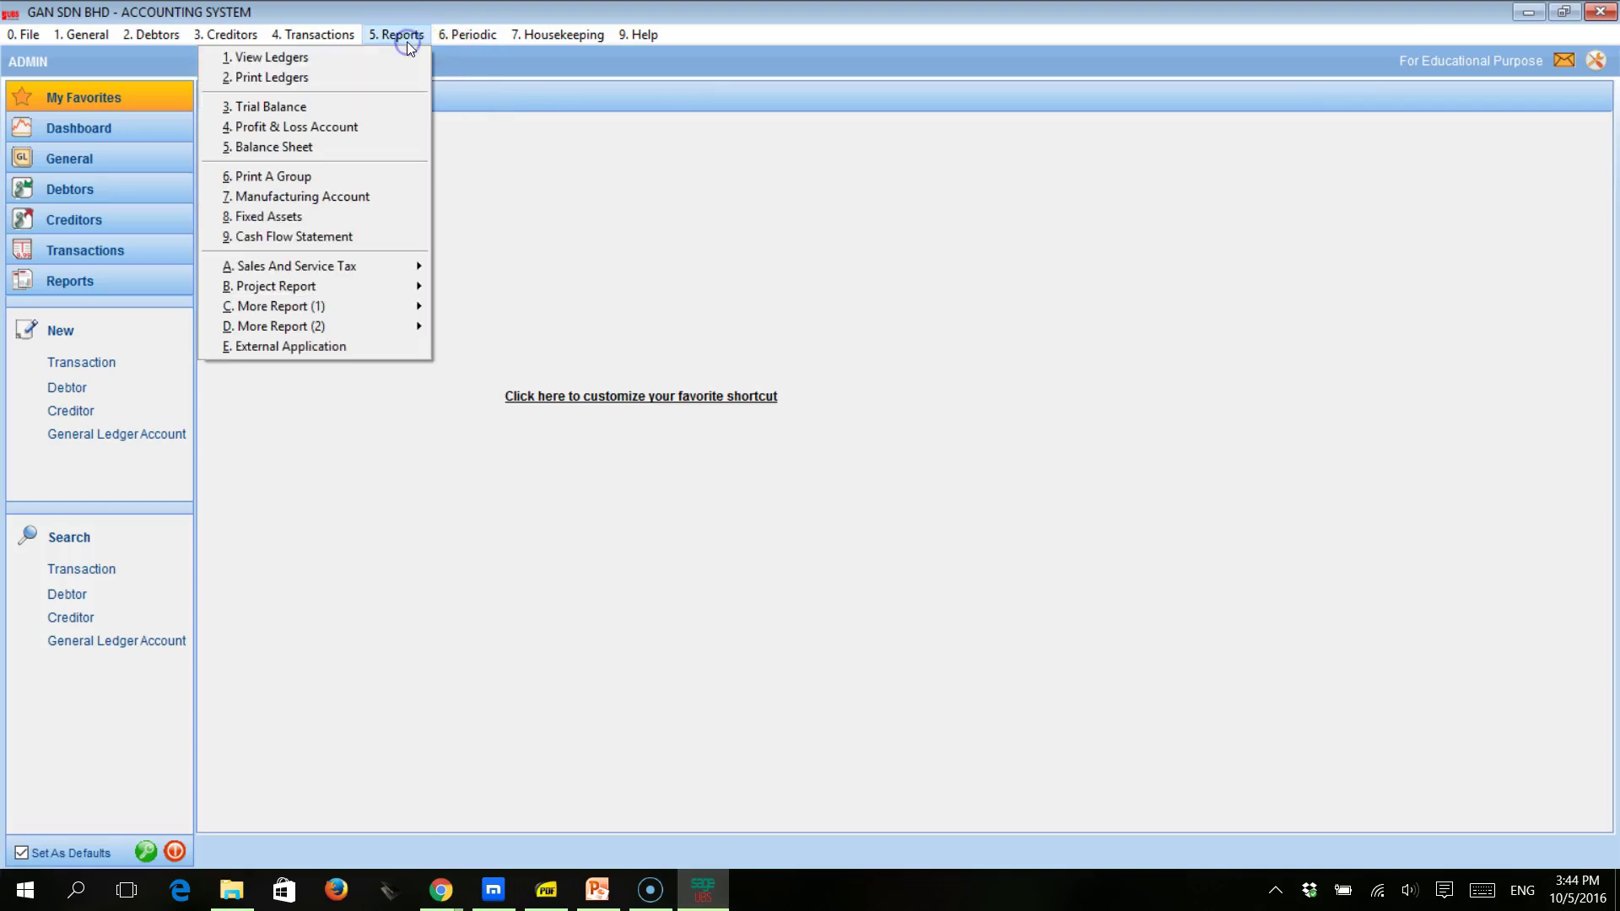
{"action": "left_click", "coordinate": [360, 125]}
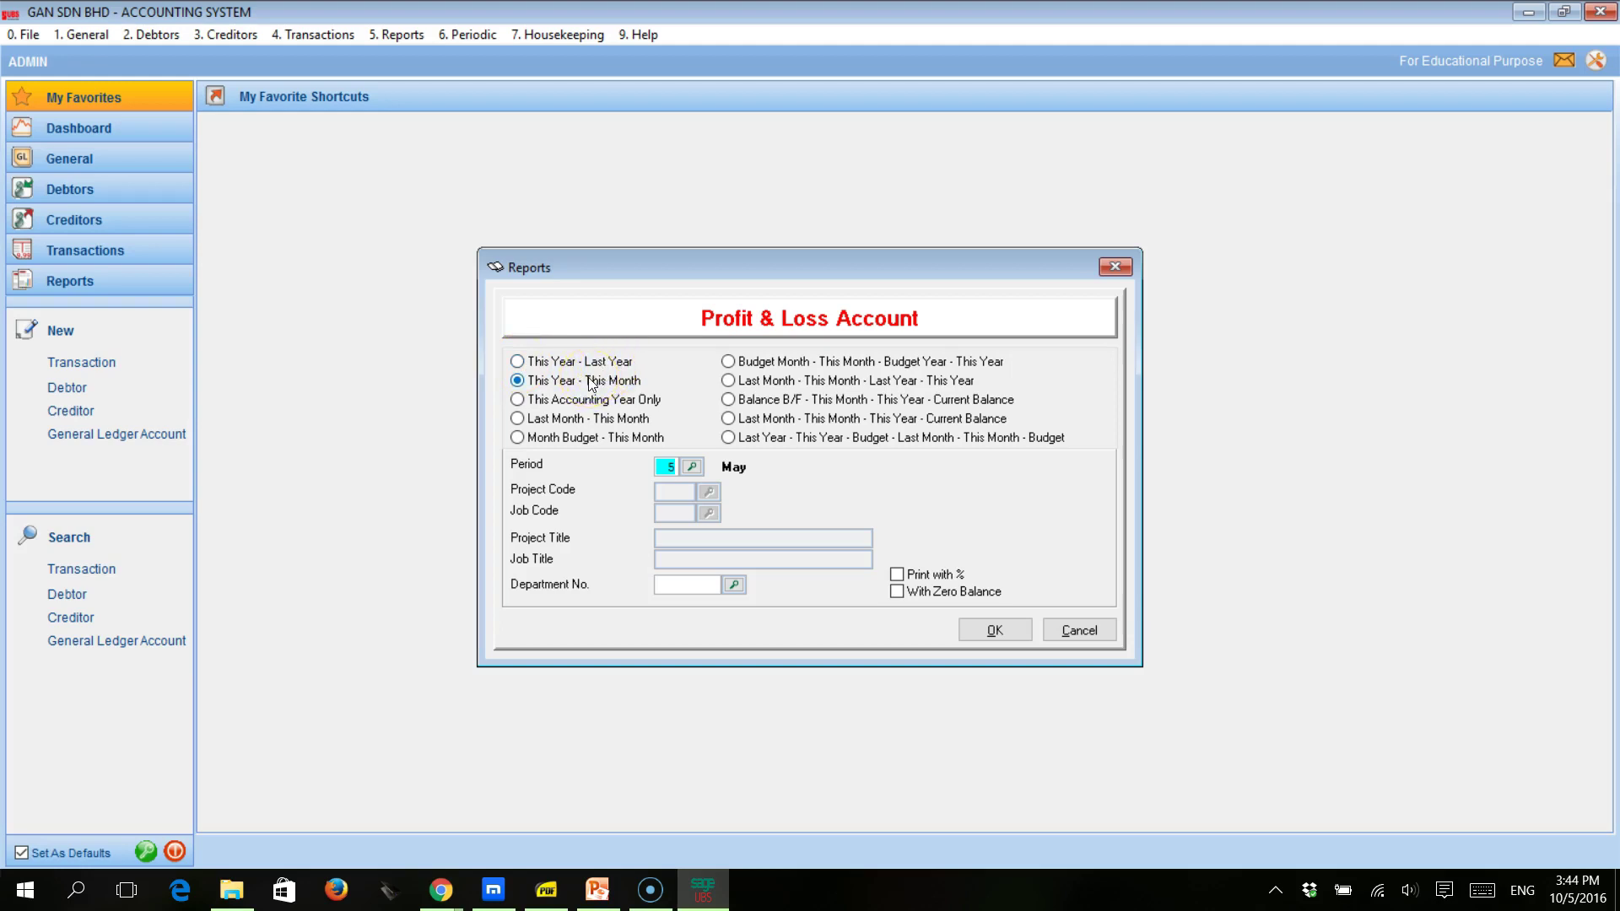
{"action": "left_click", "coordinate": [519, 381]}
{"action": "left_click", "coordinate": [665, 468]}
{"action": "left_click_drag", "start_coordinate": [665, 468], "coordinate": [681, 470]}
{"action": "type", "text": "1"}
{"action": "left_click", "coordinate": [997, 631]}
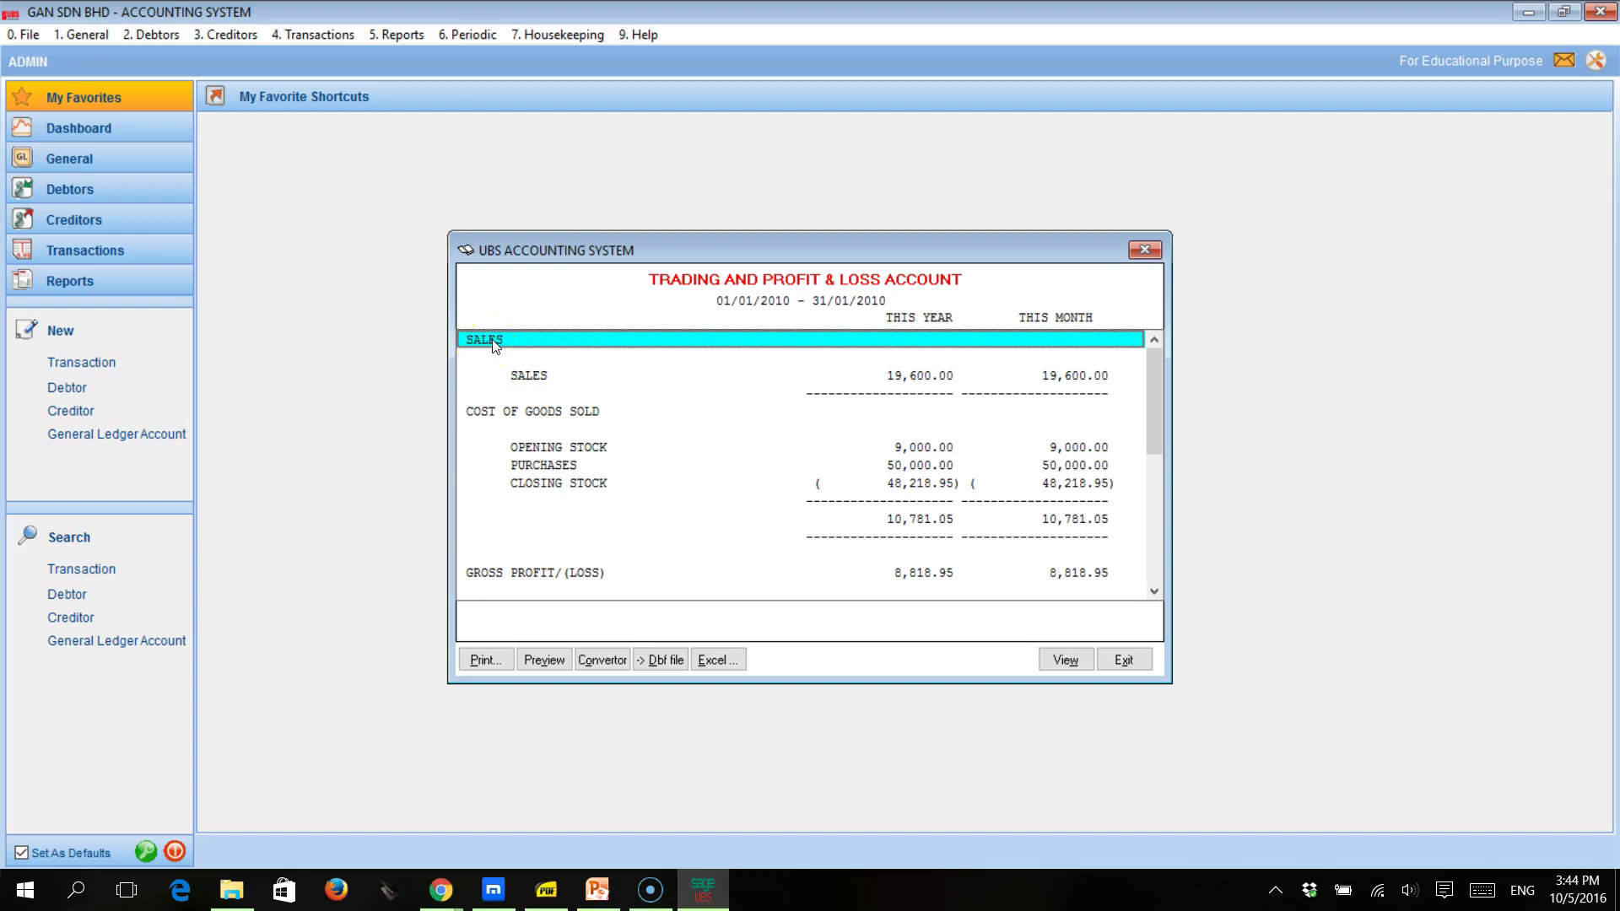
Examine the sales, opening stock, purchases, closing stock and gross profit lines in the Trading and Profit & Loss Account.
{"action": "left_click", "coordinate": [528, 378]}
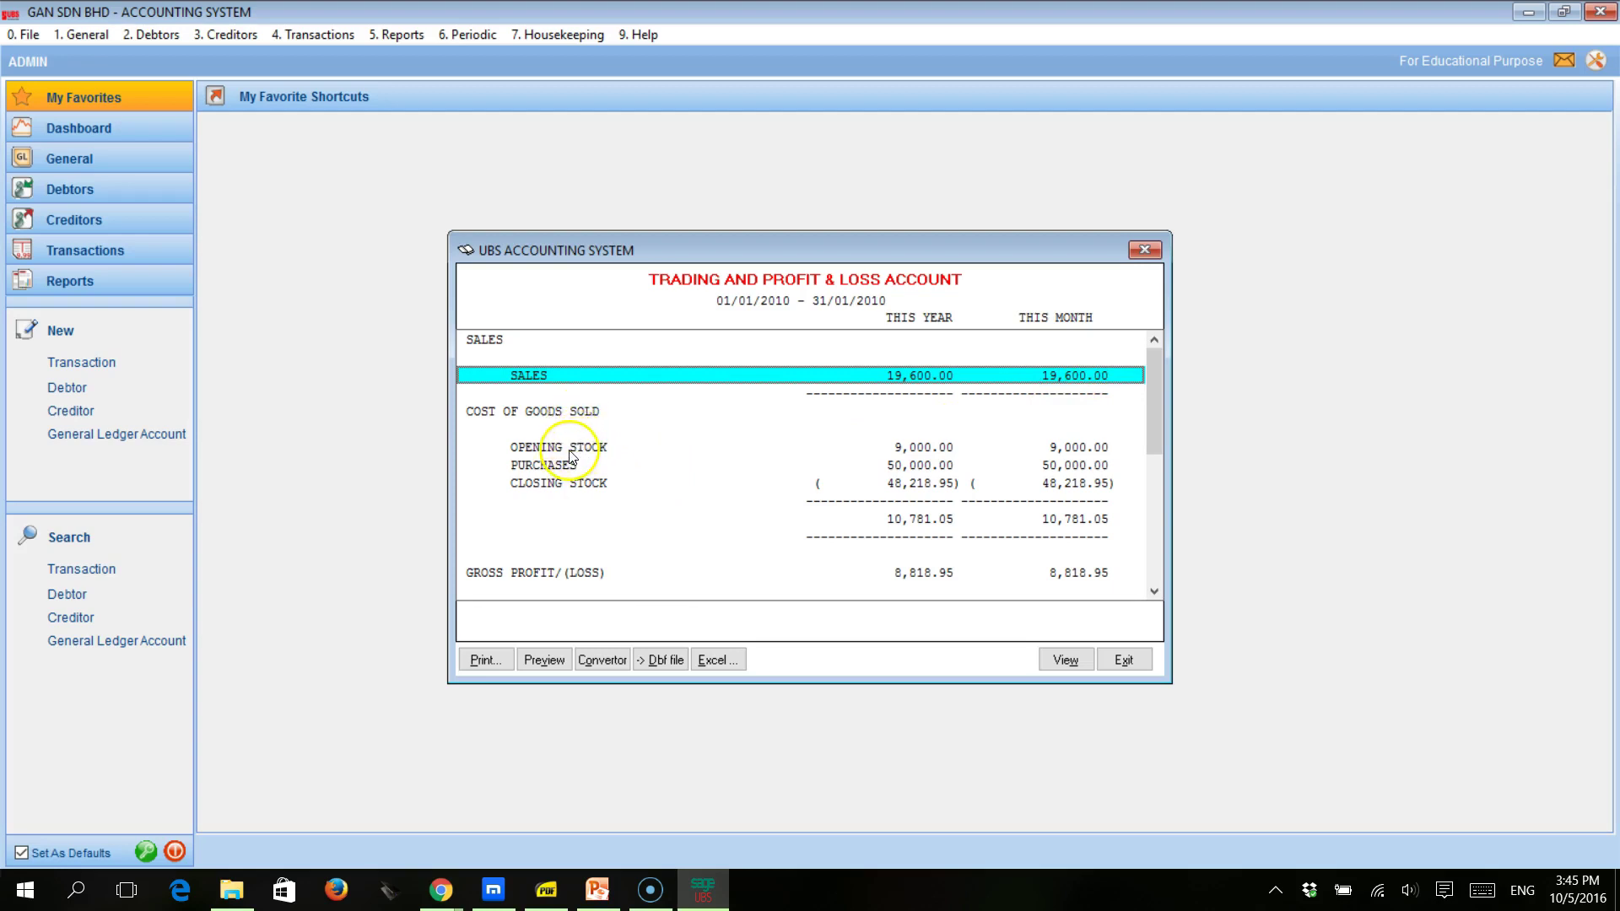
{"action": "left_click", "coordinate": [1085, 450]}
{"action": "left_click", "coordinate": [1082, 467]}
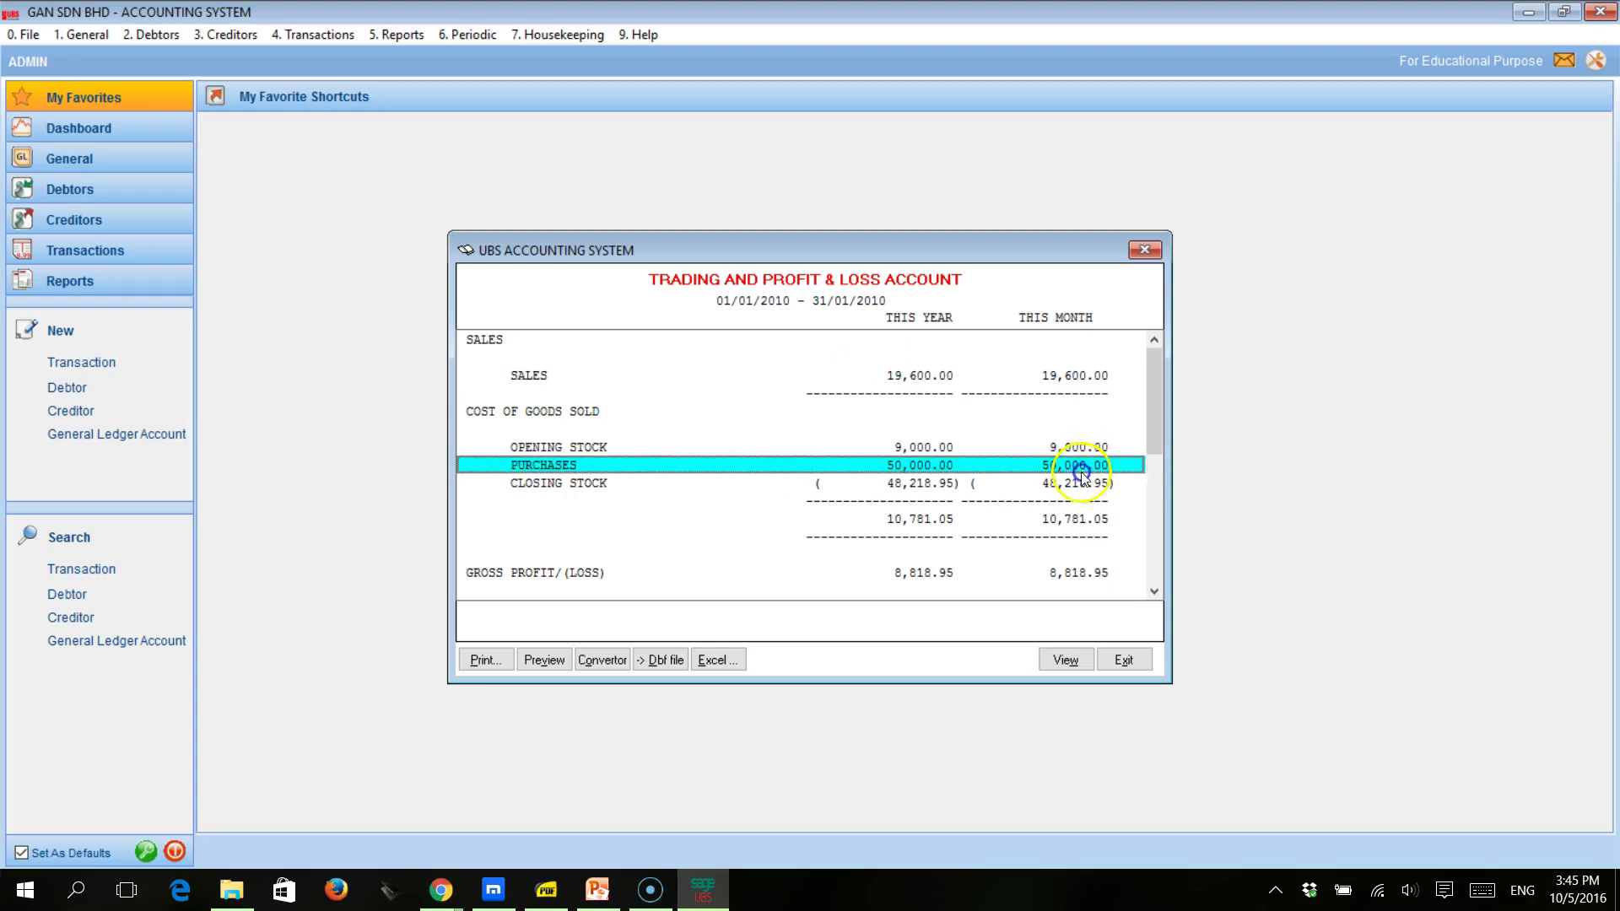
{"action": "left_click", "coordinate": [1082, 486]}
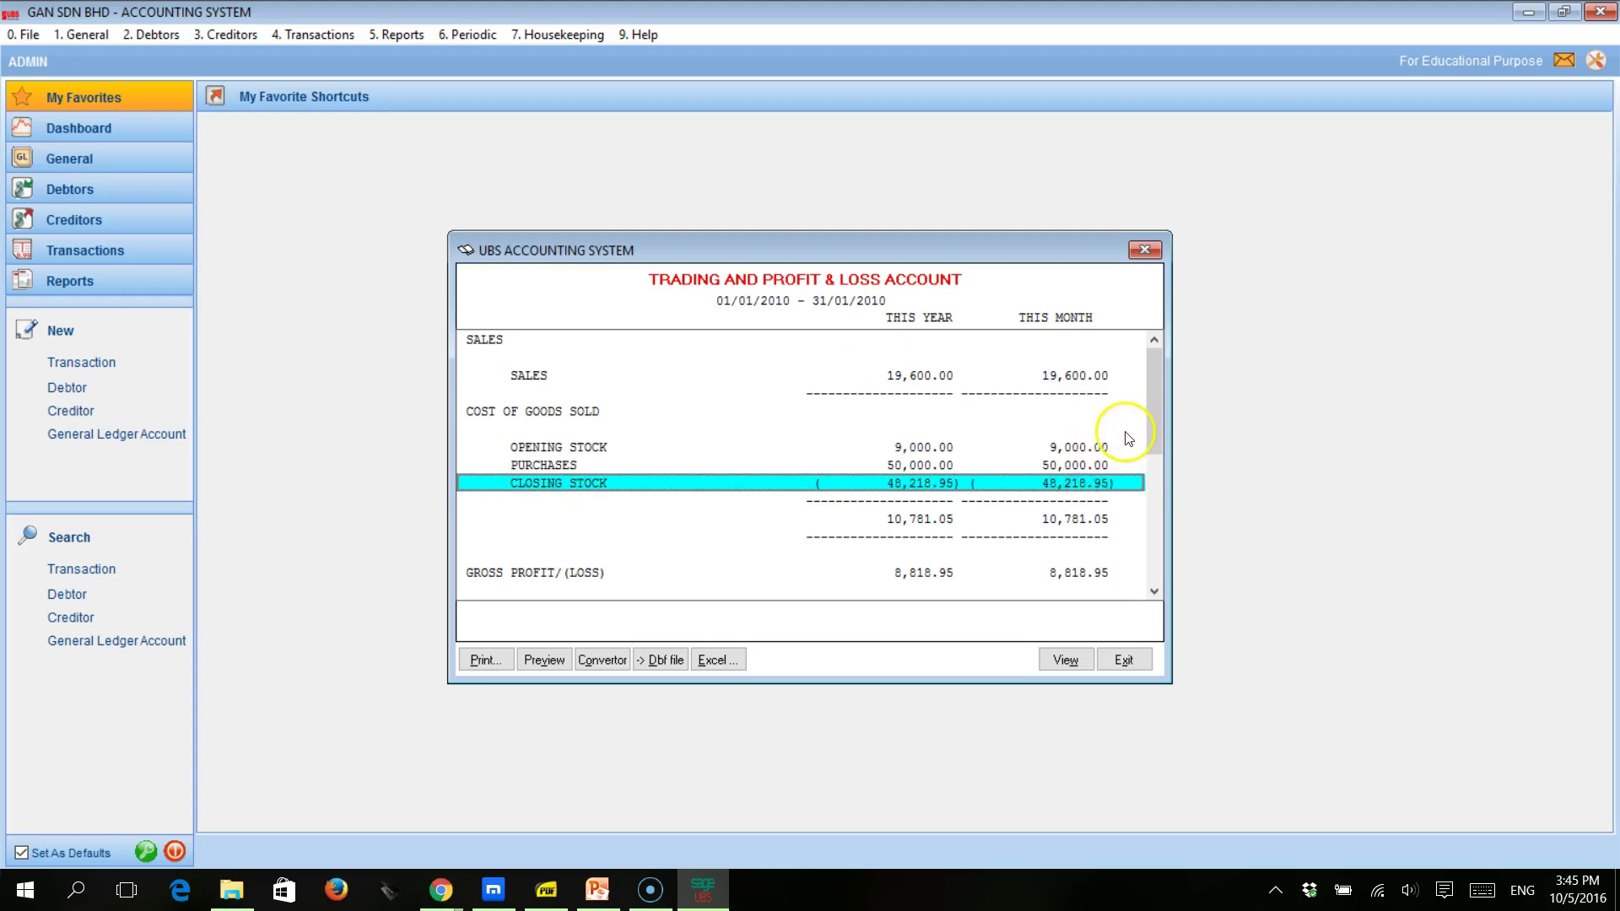
{"action": "left_click_drag", "start_coordinate": [1156, 401], "coordinate": [1154, 409]}
{"action": "left_click", "coordinate": [1088, 537]}
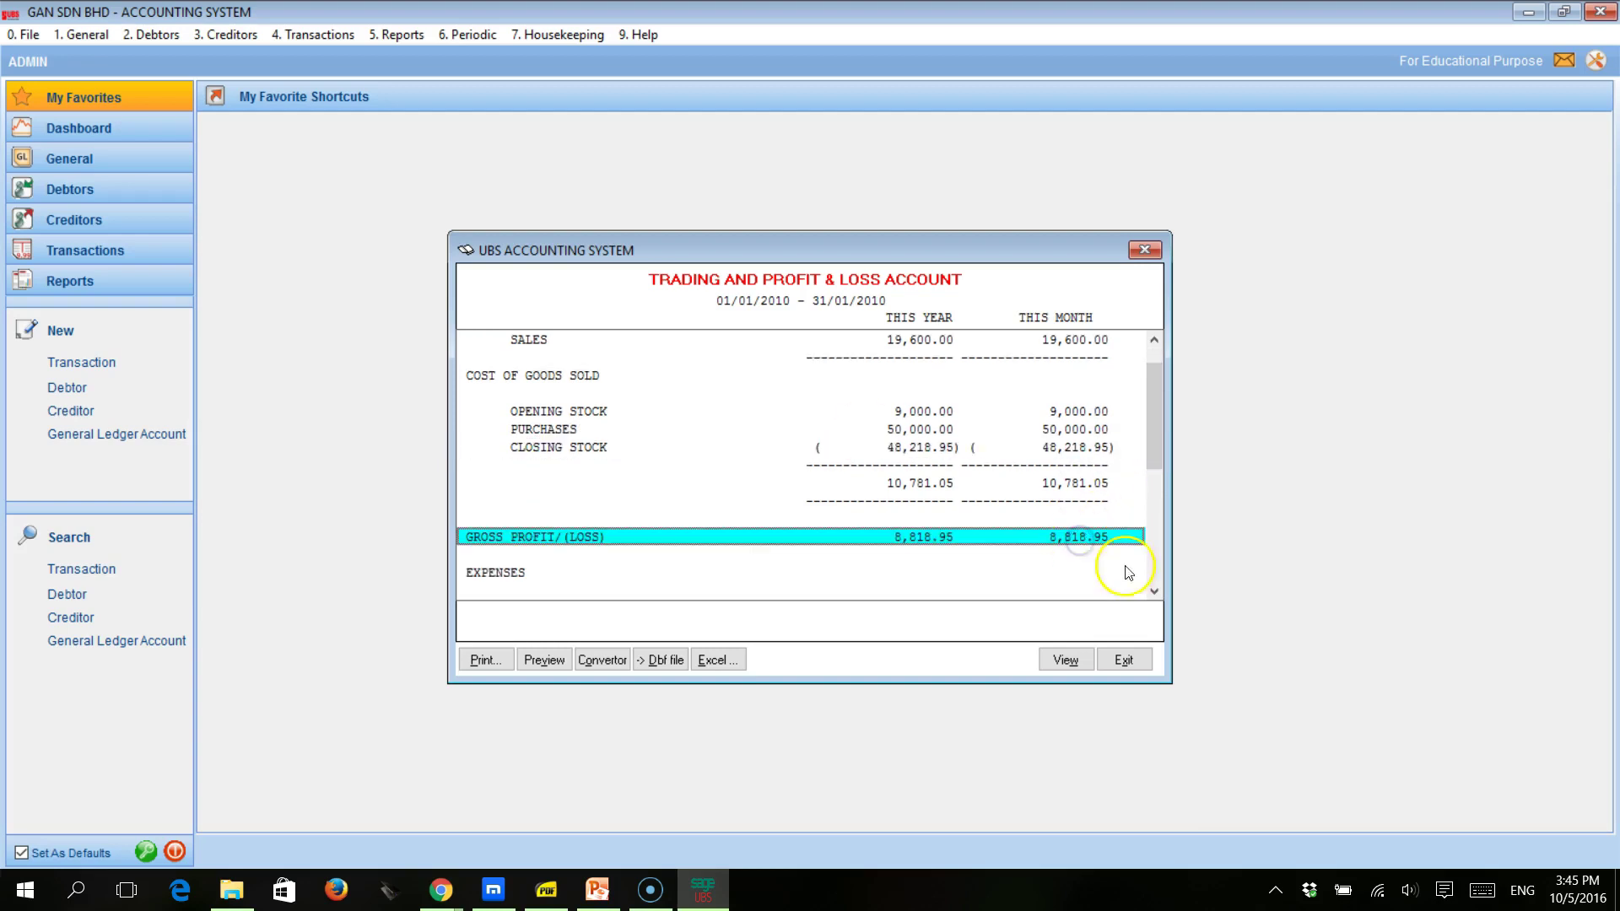
Examine the expense lines from salaries to stationeries in the profit and loss report and return to its beginning.
{"action": "left_click", "coordinate": [1155, 593]}
{"action": "left_click", "coordinate": [1154, 592]}
{"action": "left_click", "coordinate": [1155, 592]}
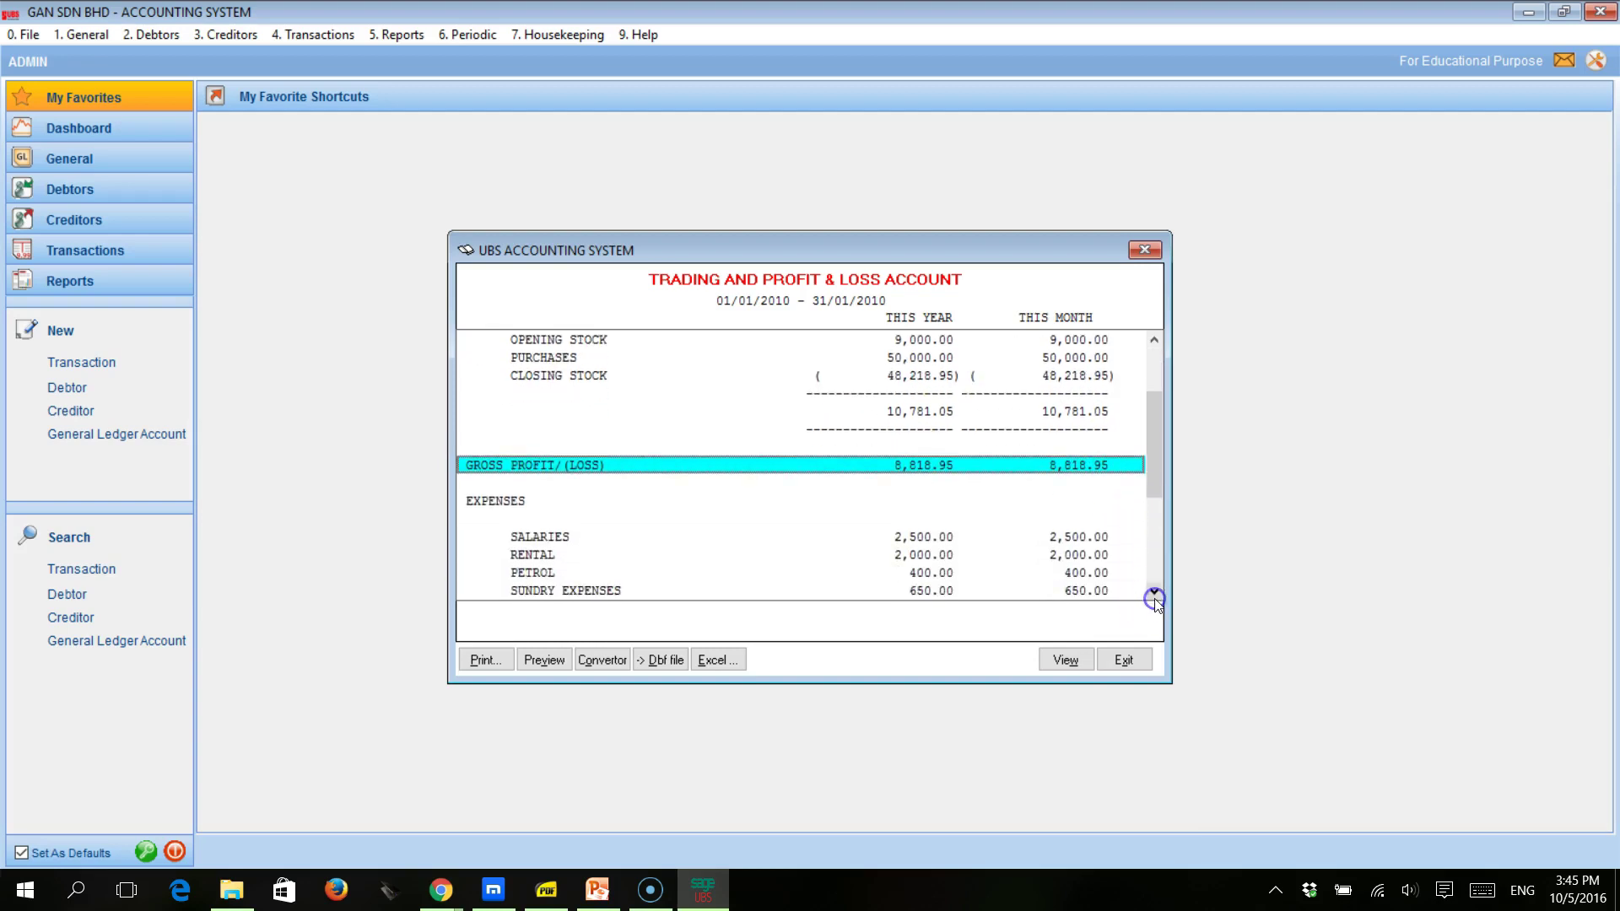
{"action": "left_click", "coordinate": [1154, 592]}
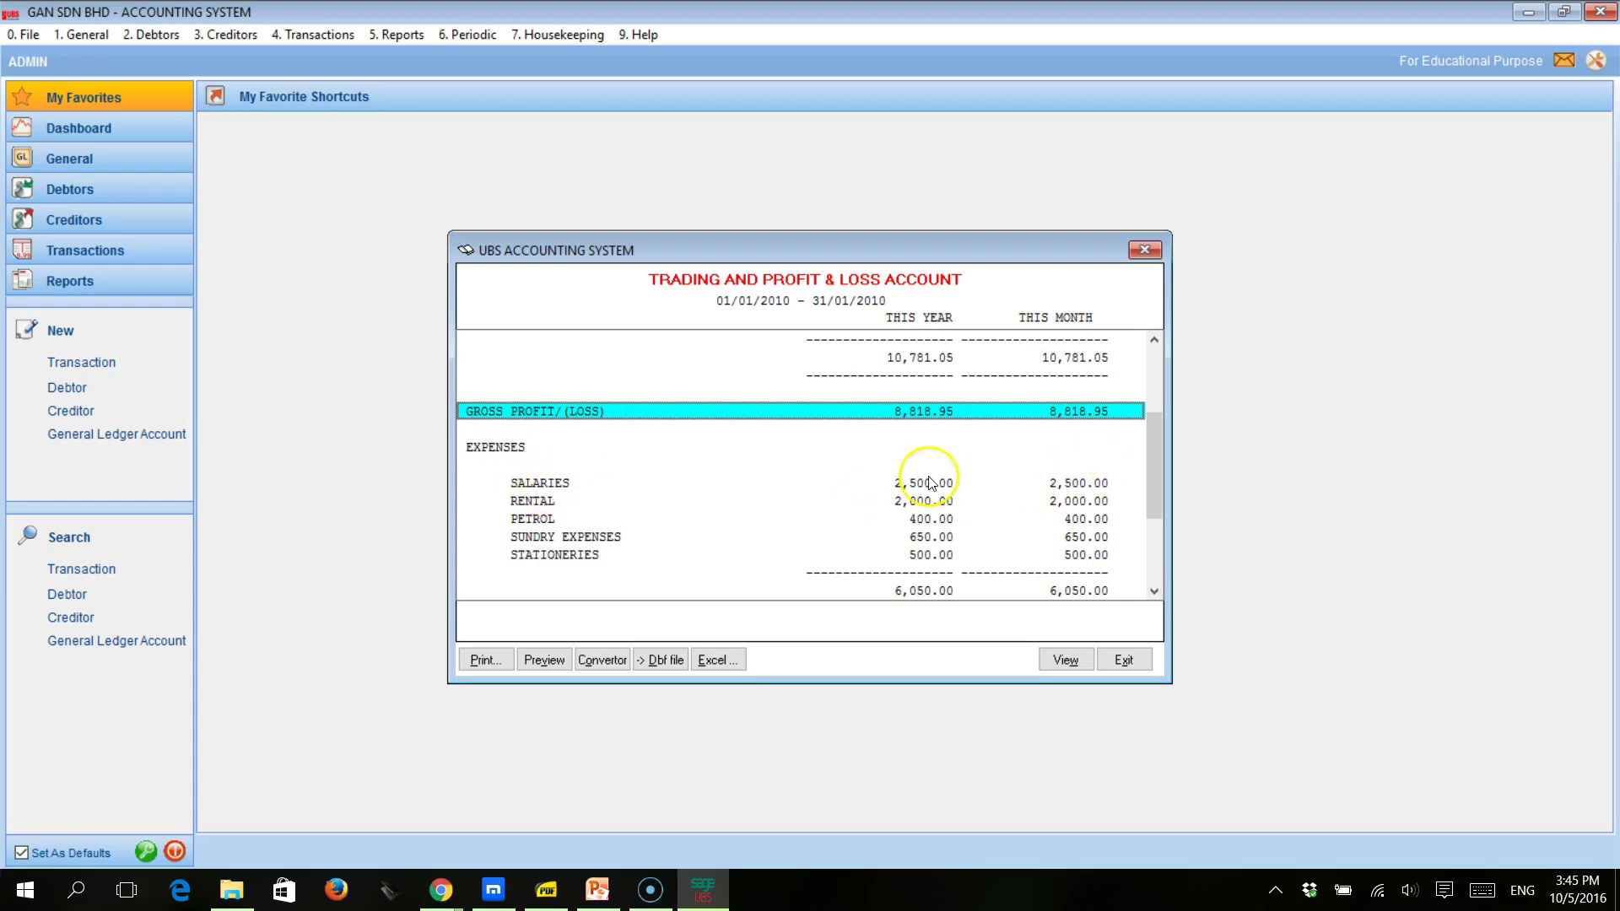
{"action": "left_click", "coordinate": [561, 501]}
{"action": "left_click", "coordinate": [561, 518]}
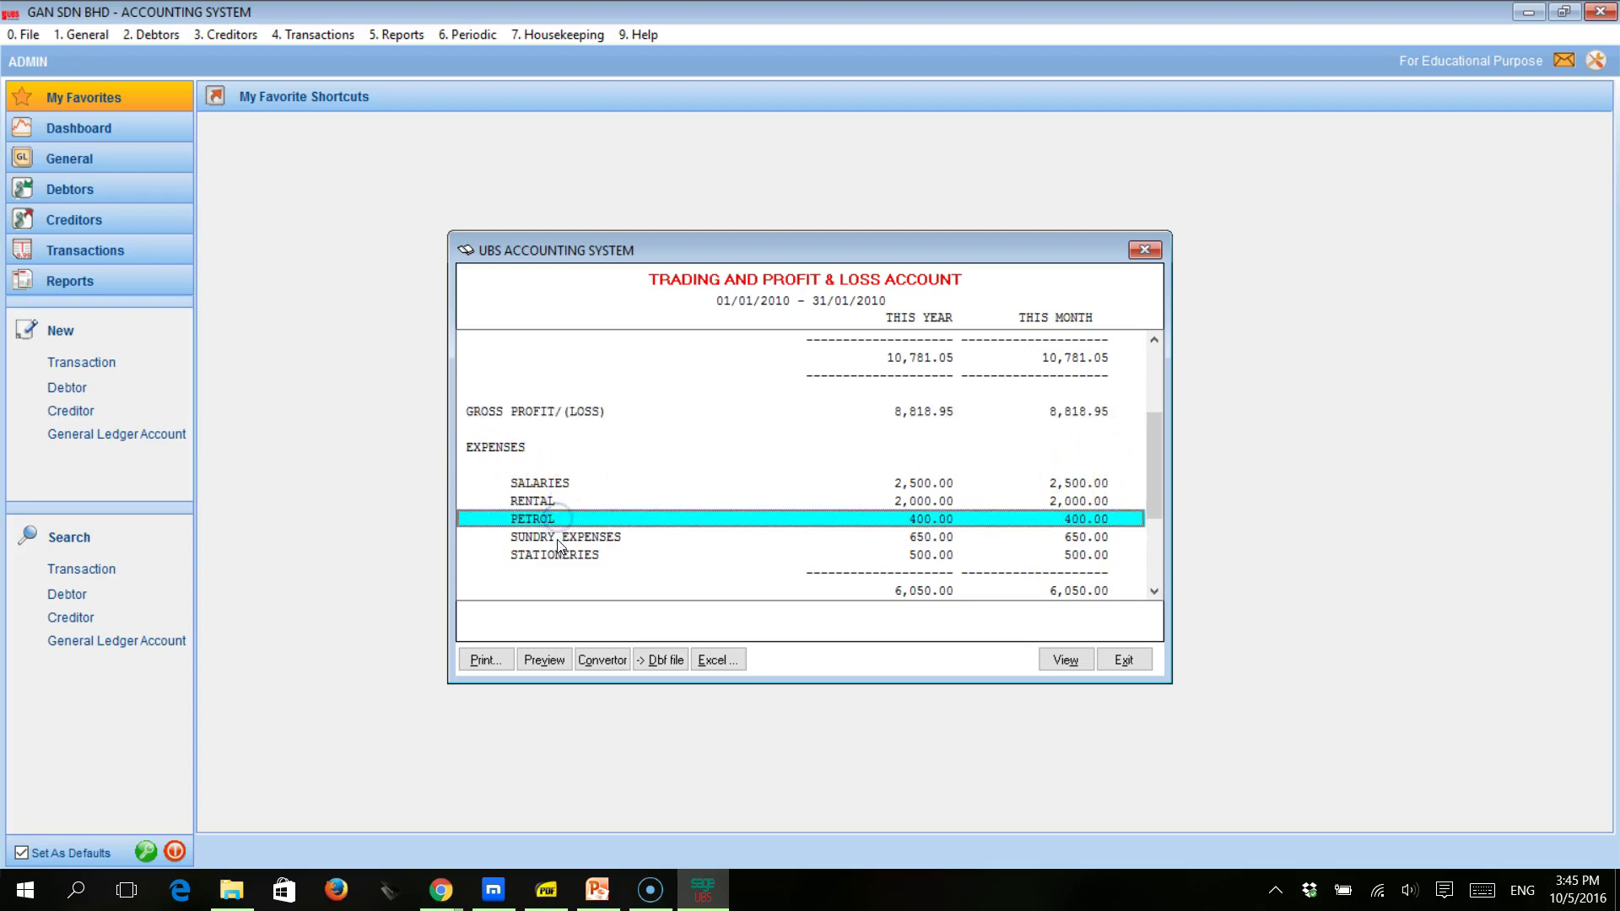
{"action": "left_click", "coordinate": [557, 538]}
{"action": "left_click", "coordinate": [558, 555]}
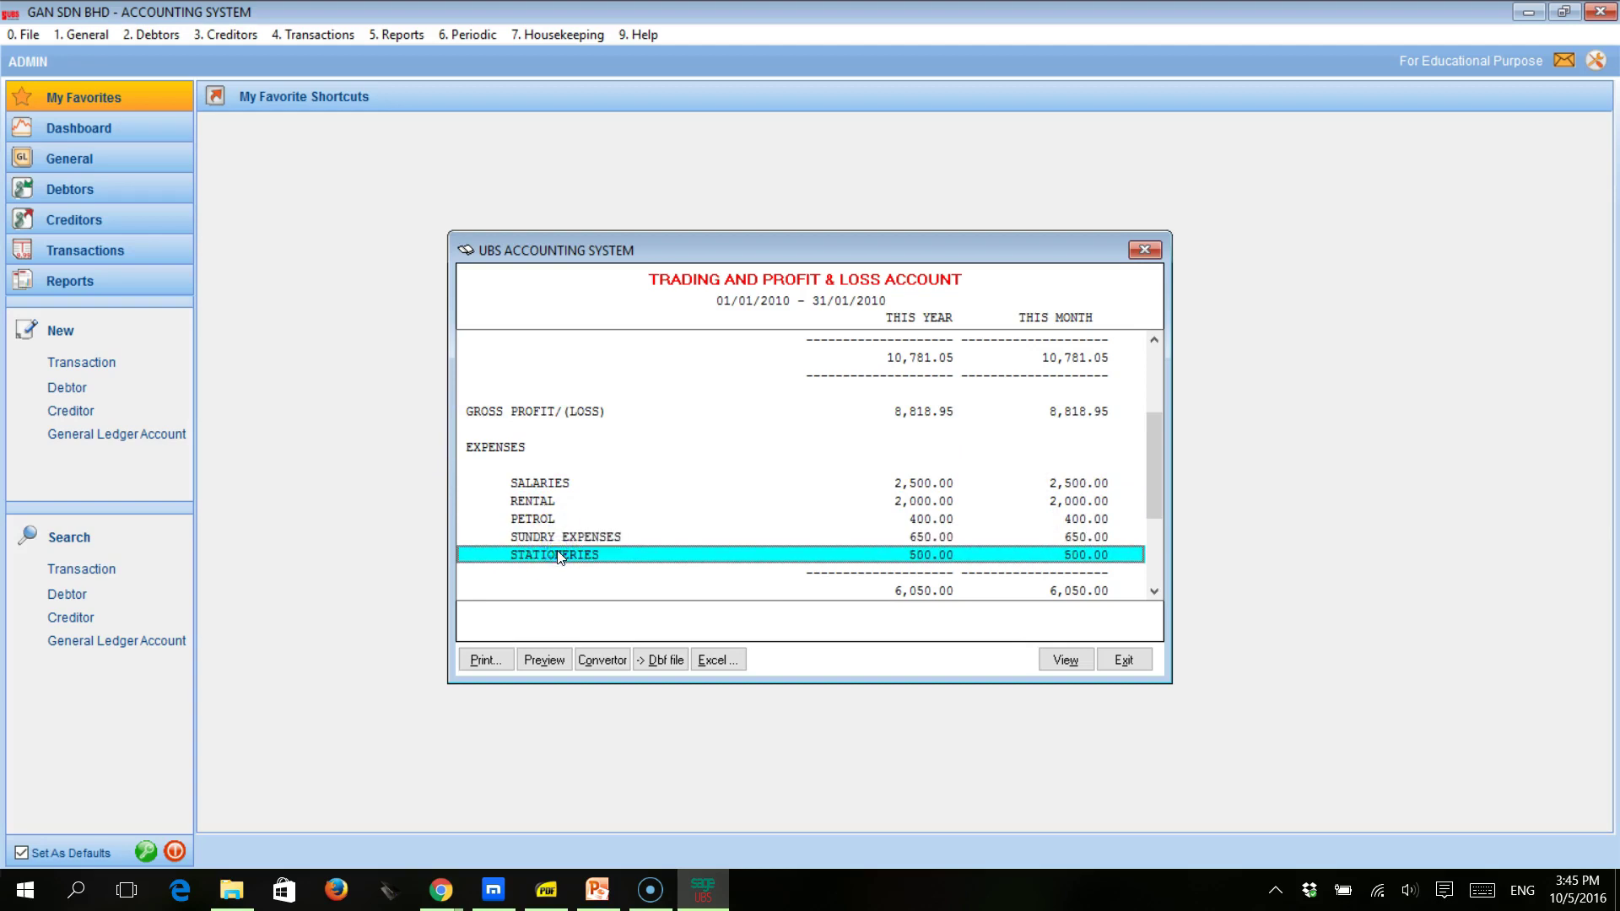
{"action": "left_click_drag", "start_coordinate": [1157, 504], "coordinate": [1154, 404]}
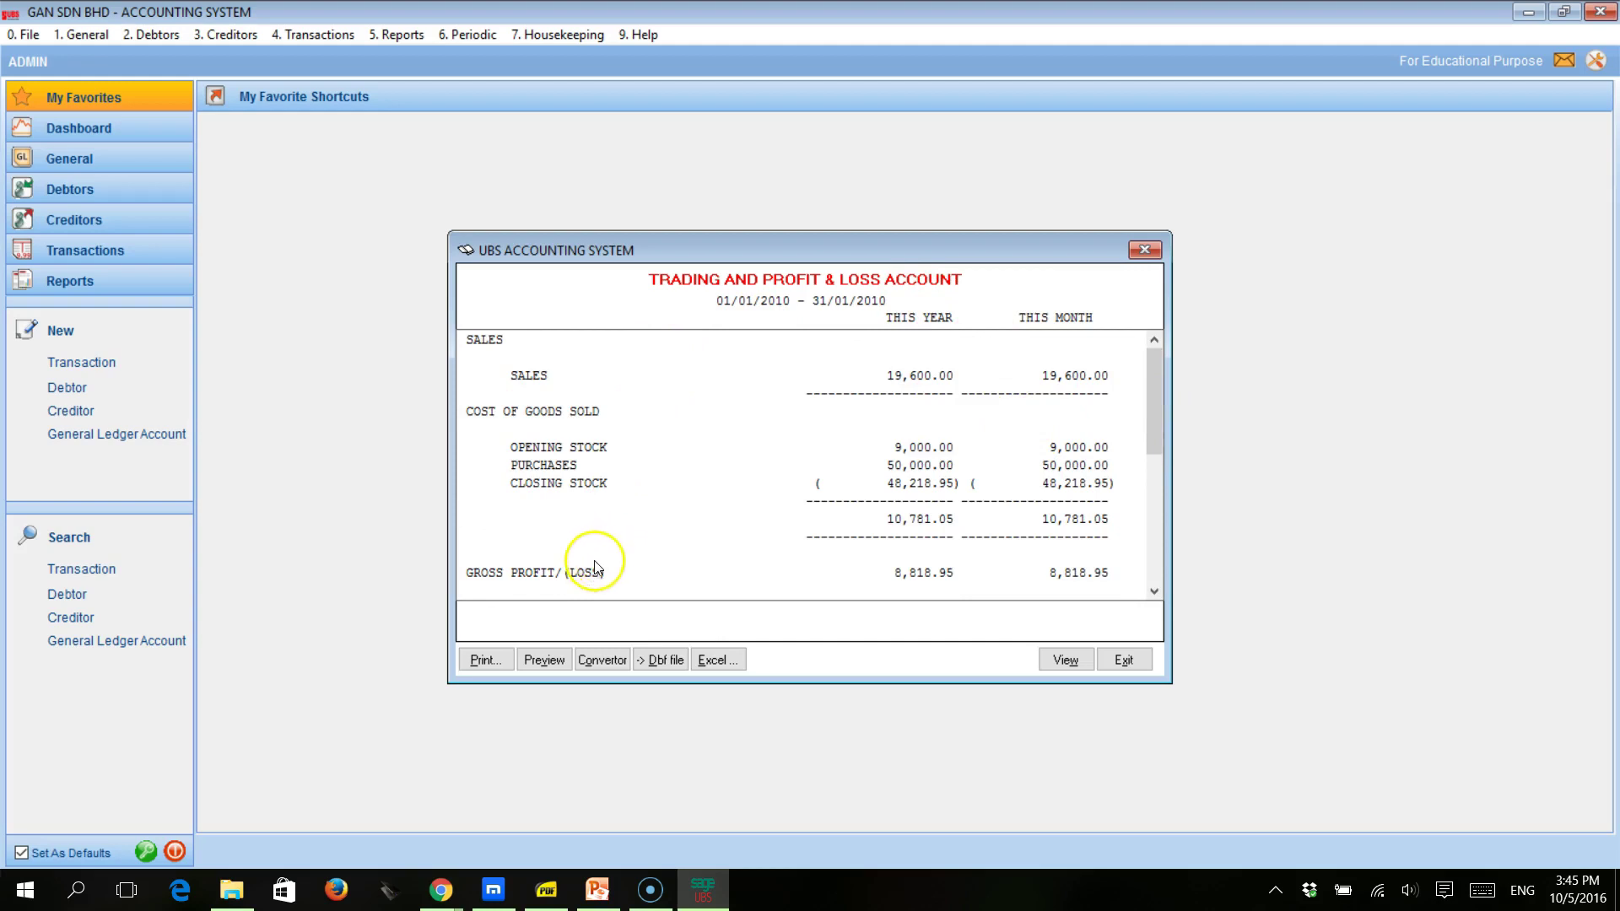
Check the available printers for the profit and loss report, cancel printing, and close the report and its settings.
{"action": "left_click", "coordinate": [488, 663]}
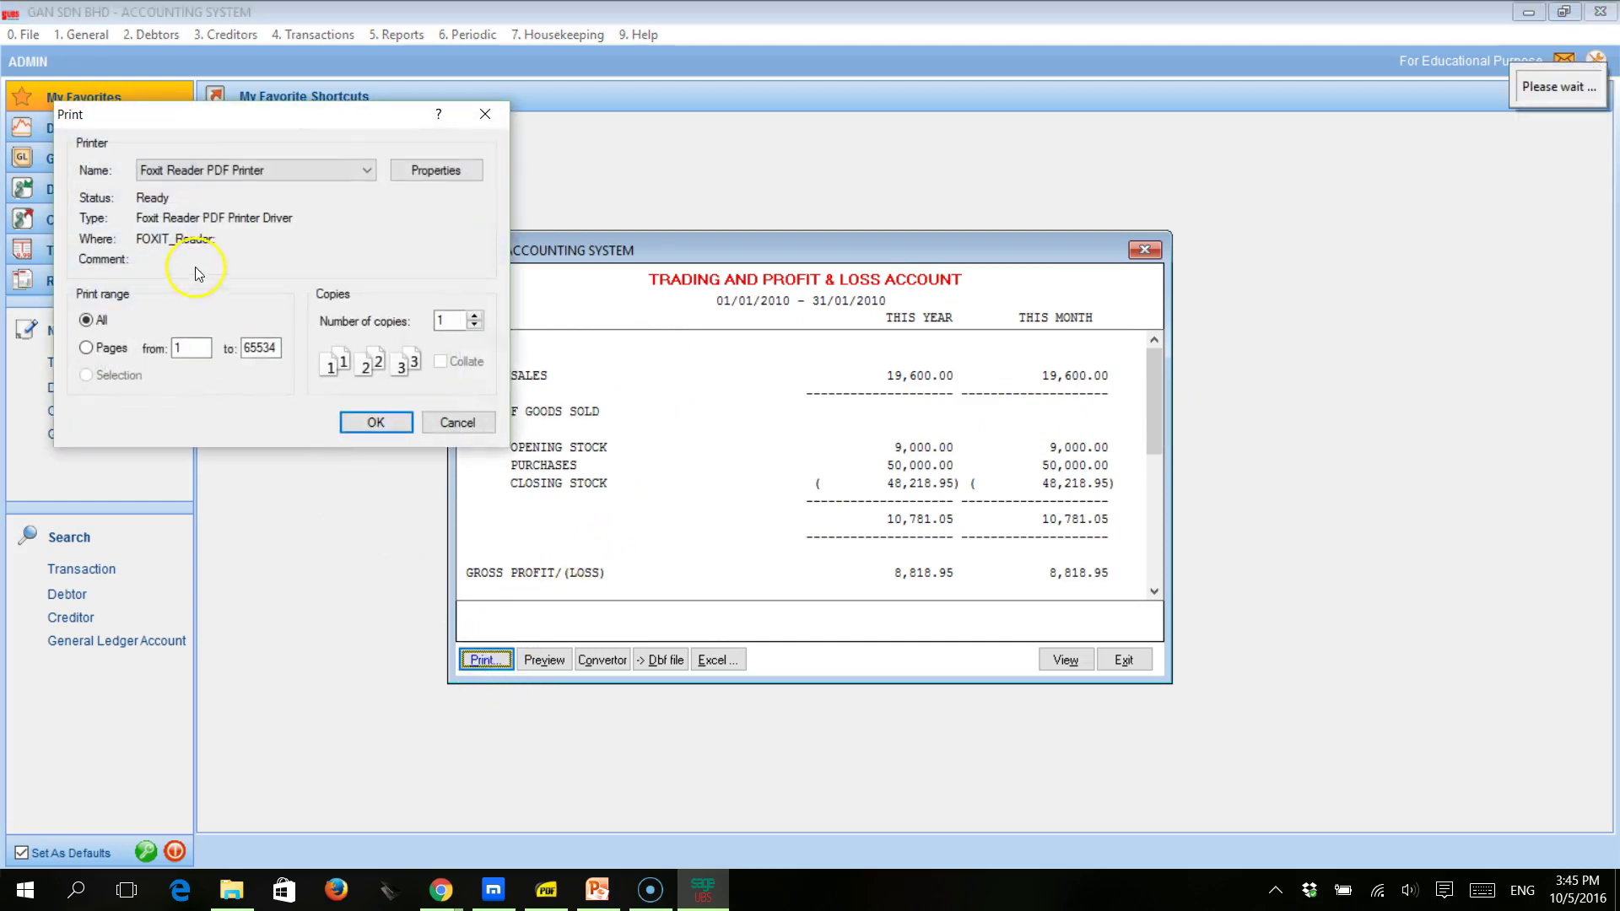
{"action": "left_click", "coordinate": [173, 170]}
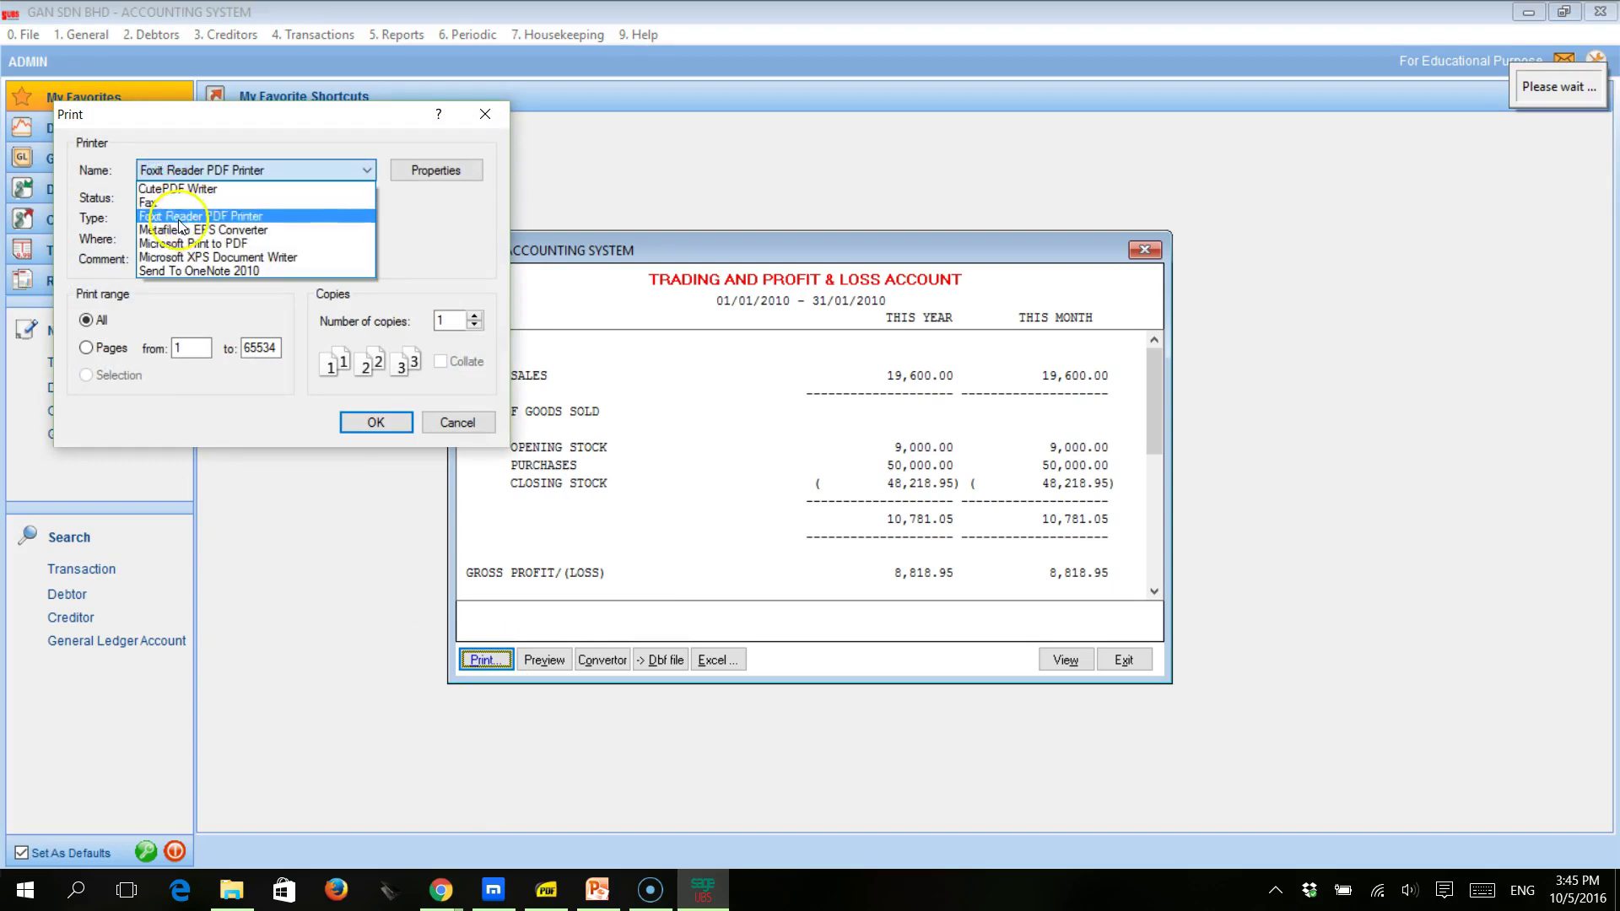
{"action": "left_click", "coordinate": [432, 423]}
{"action": "left_click", "coordinate": [433, 424]}
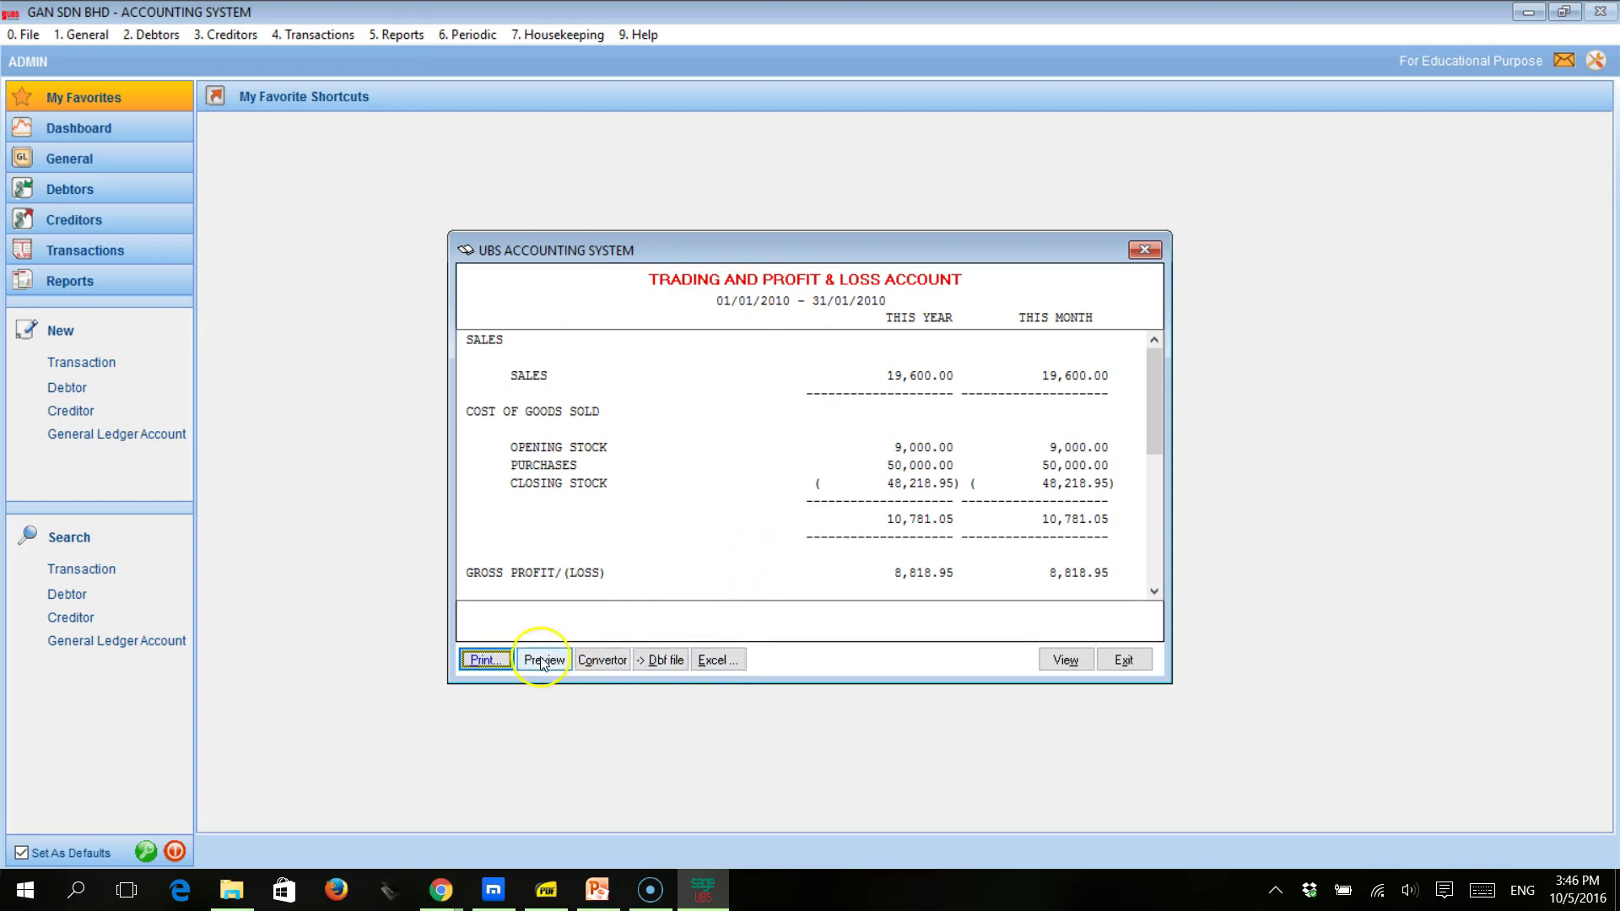
{"action": "left_click", "coordinate": [1111, 666]}
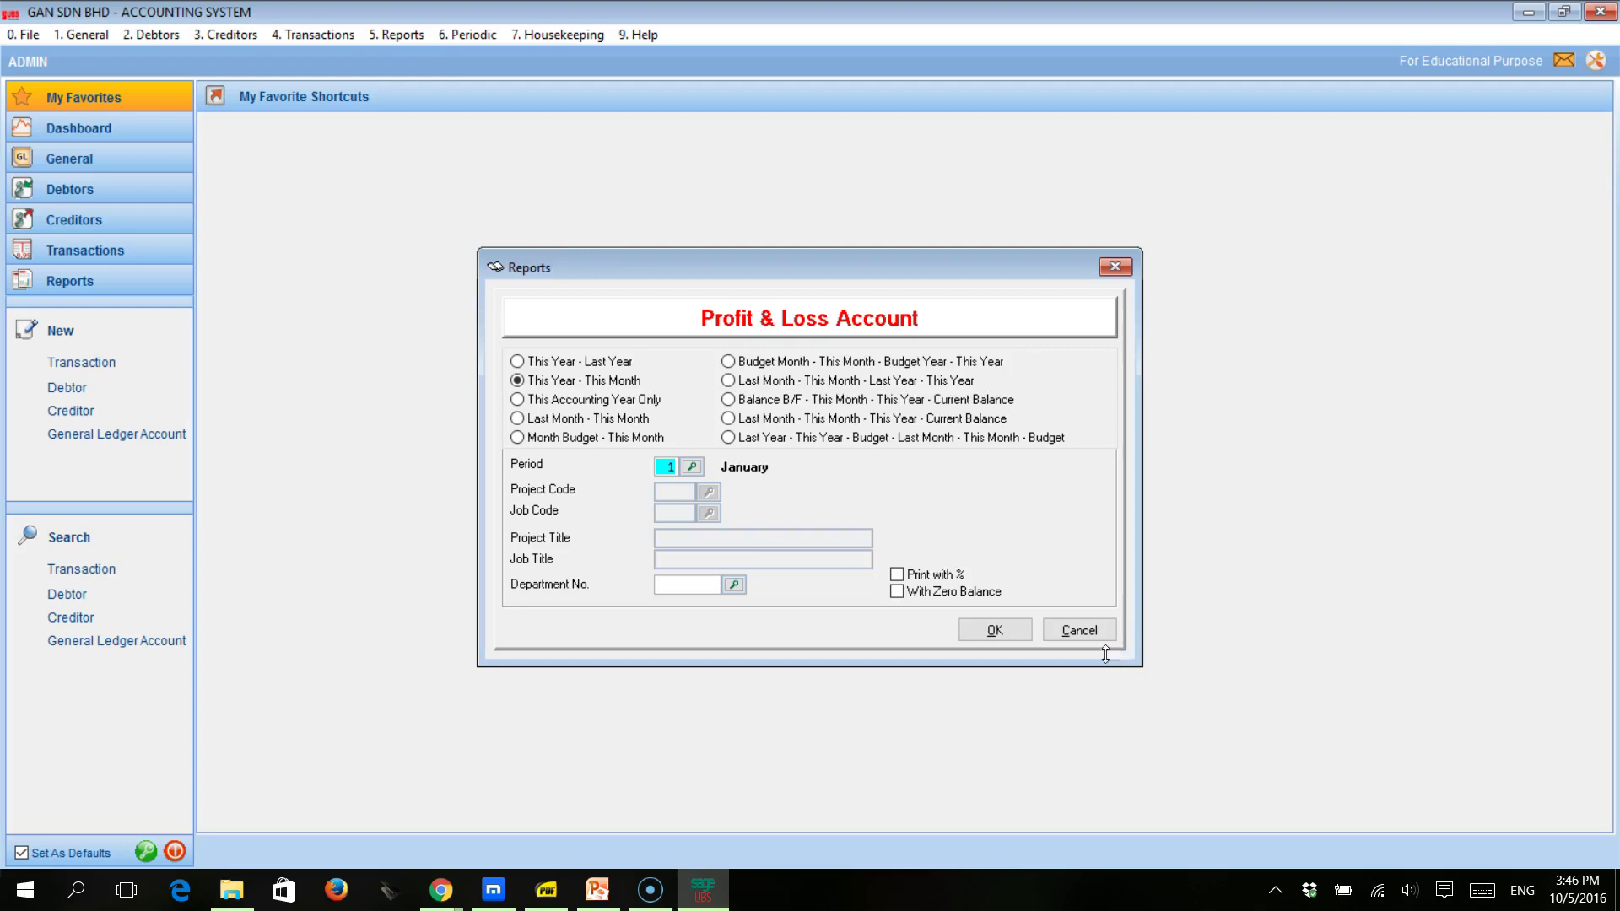
{"action": "left_click", "coordinate": [1097, 637]}
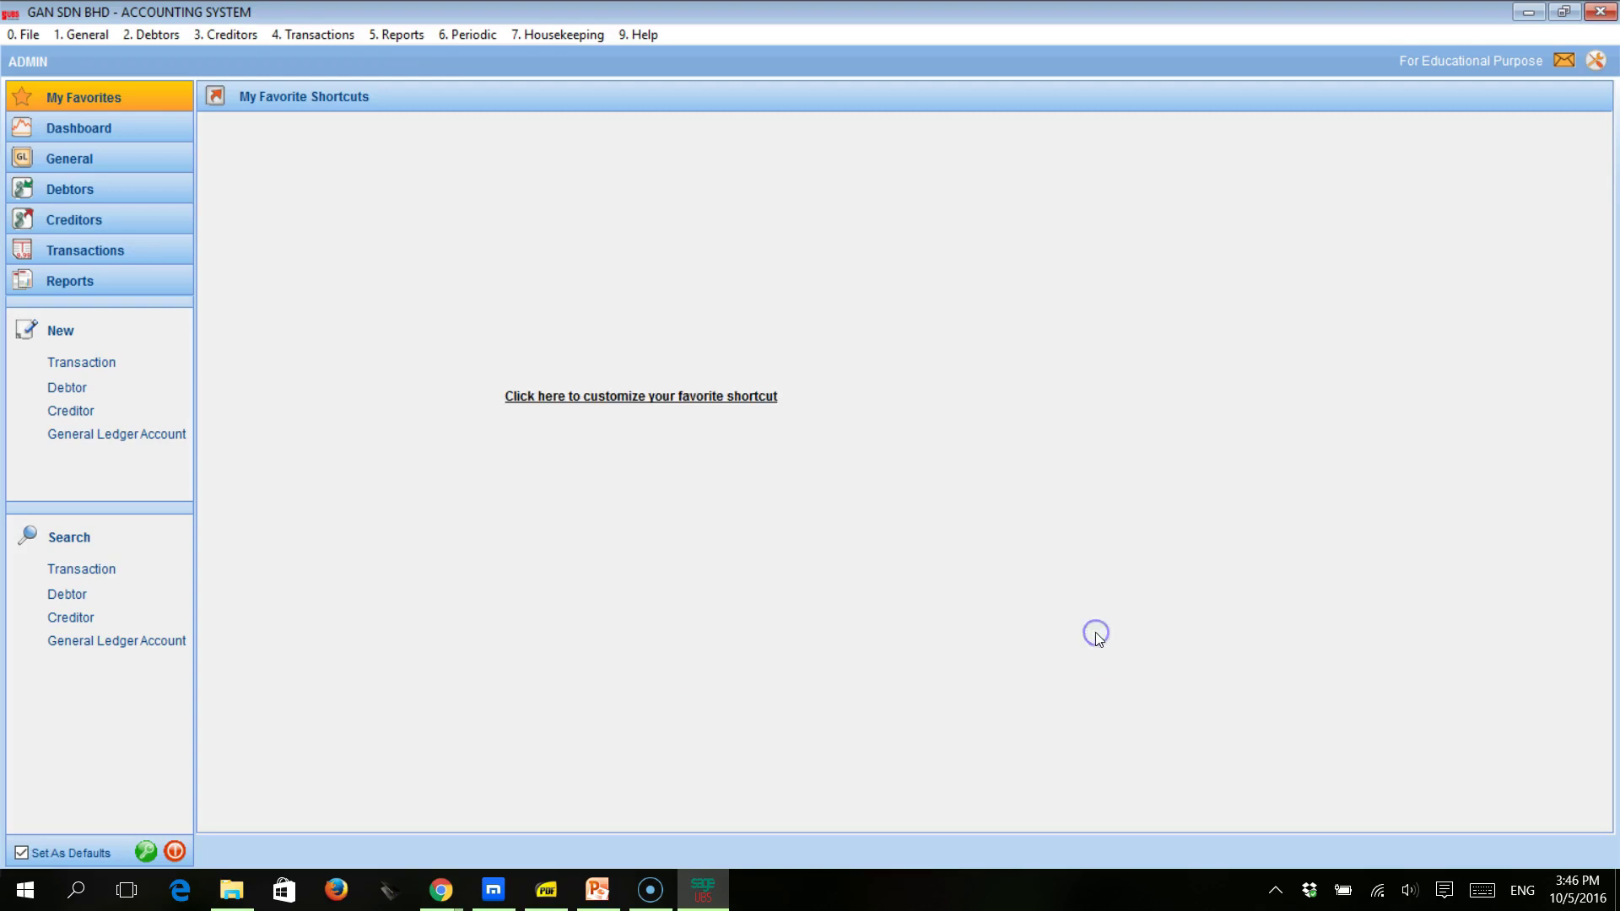
Check the balance sheet requirement in lesson 3.pdf and preview the Balance Sheet for This Accounting Year Only, period 1.
{"action": "left_click", "coordinate": [545, 888]}
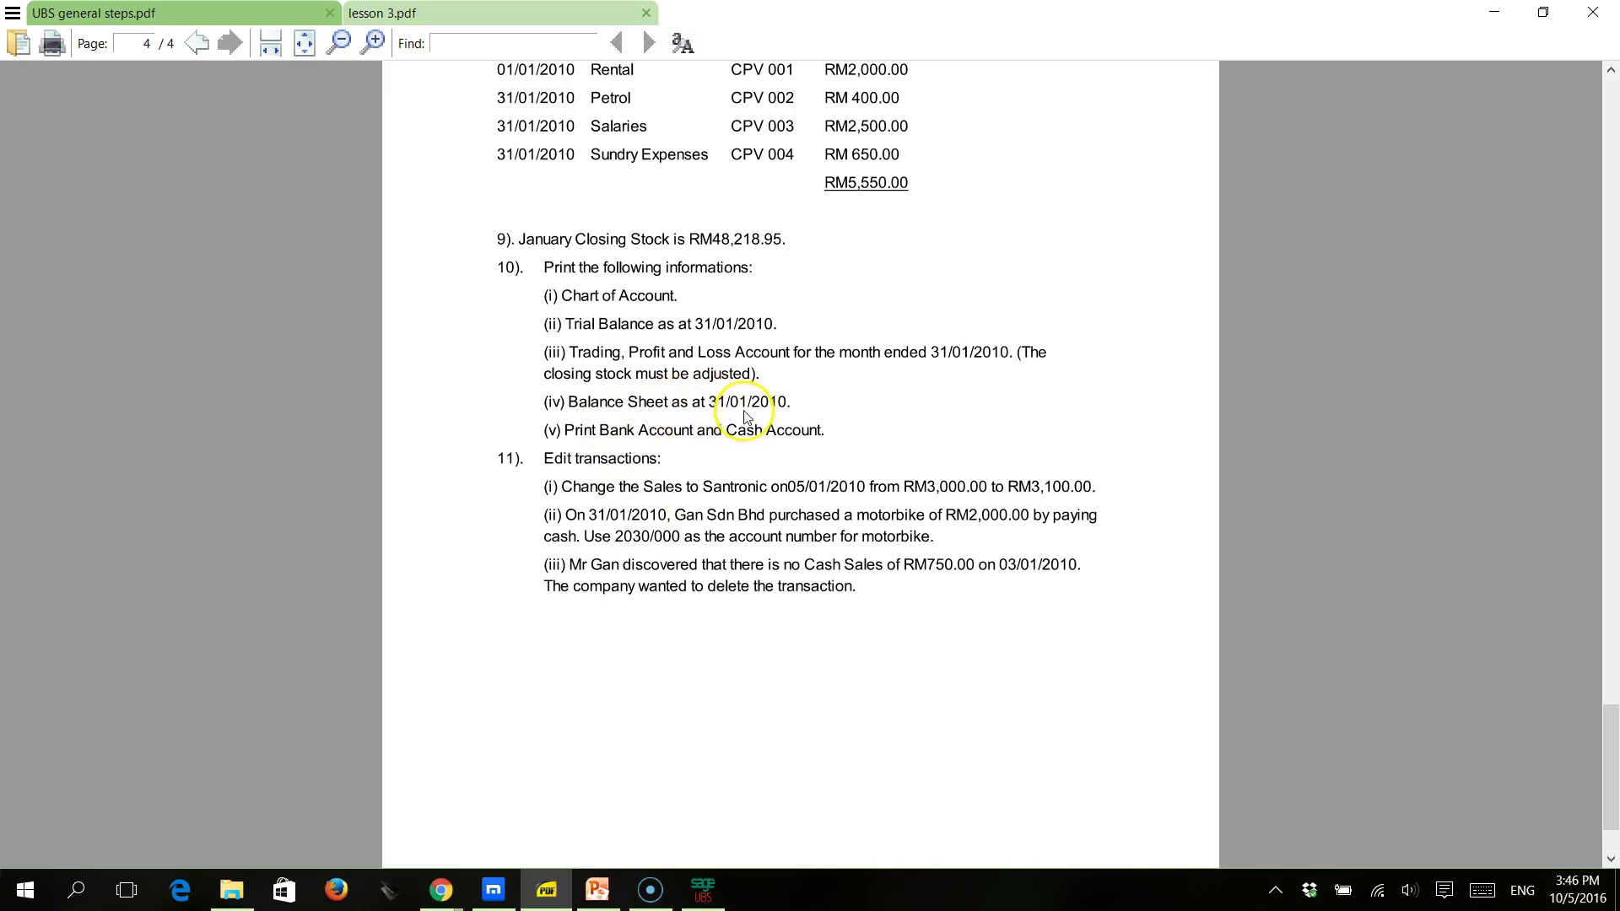
{"action": "left_click", "coordinate": [703, 893]}
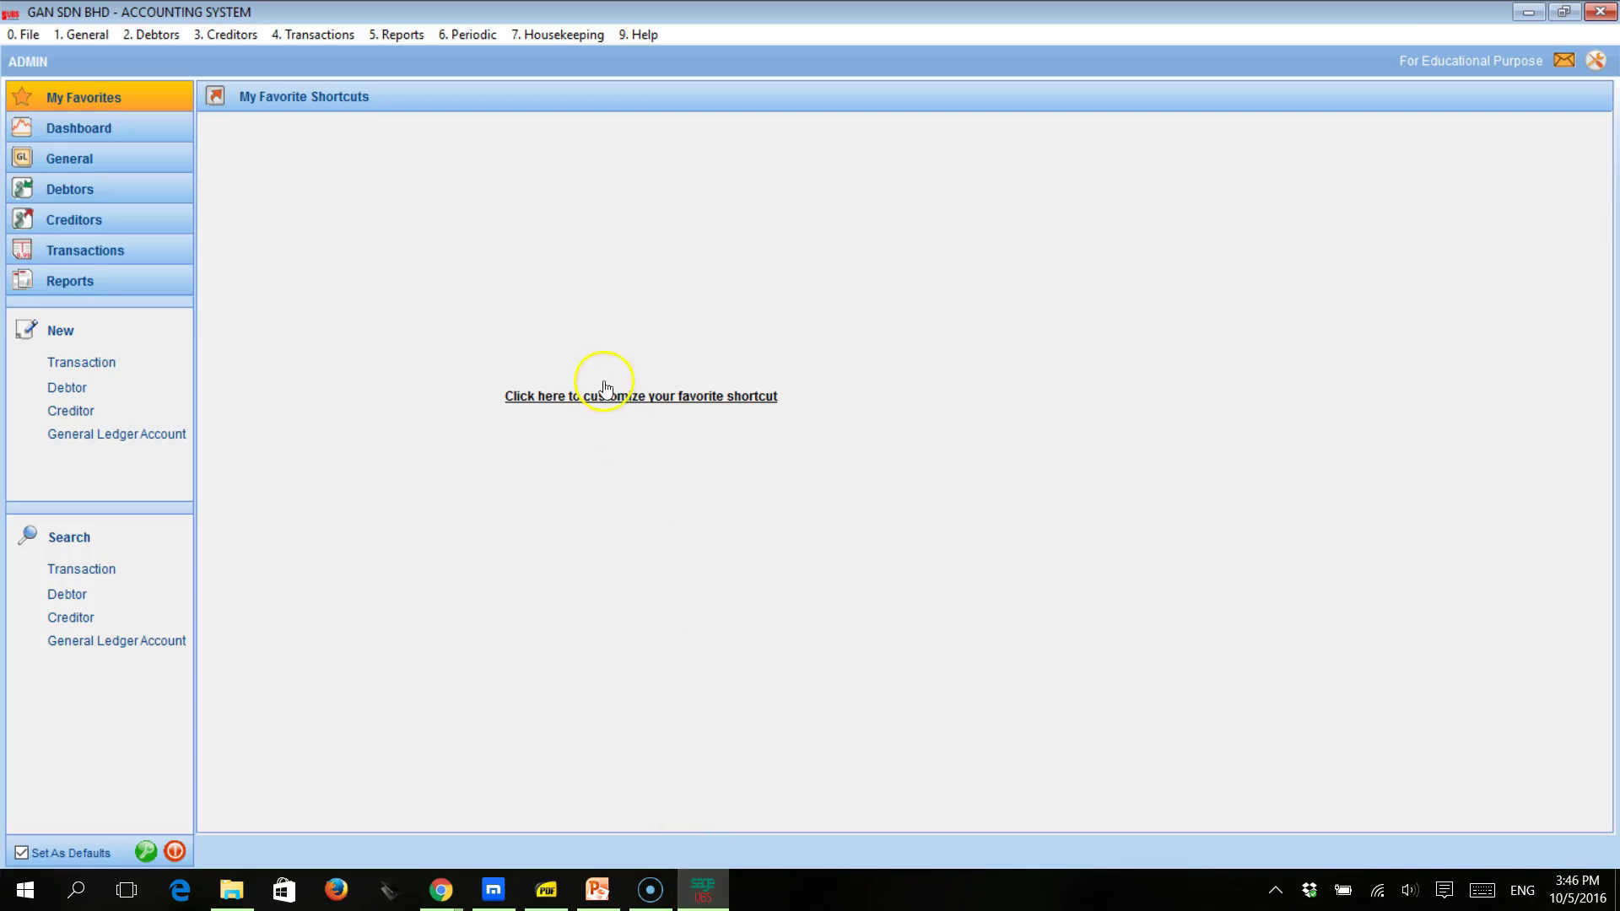
{"action": "left_click", "coordinate": [408, 35]}
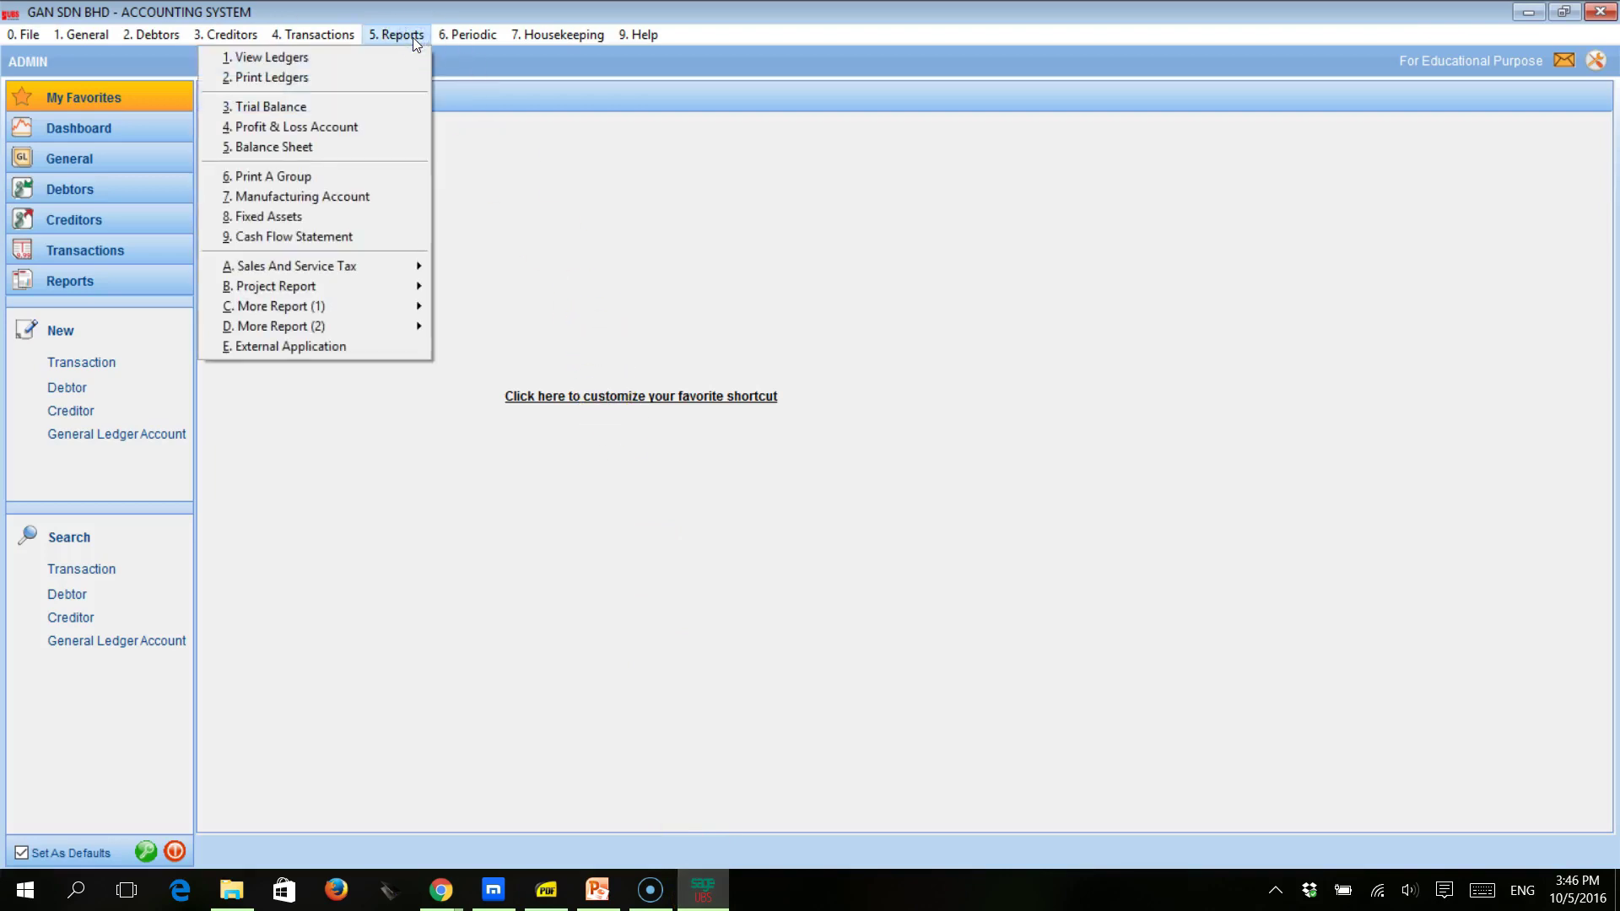
{"action": "left_click", "coordinate": [322, 150]}
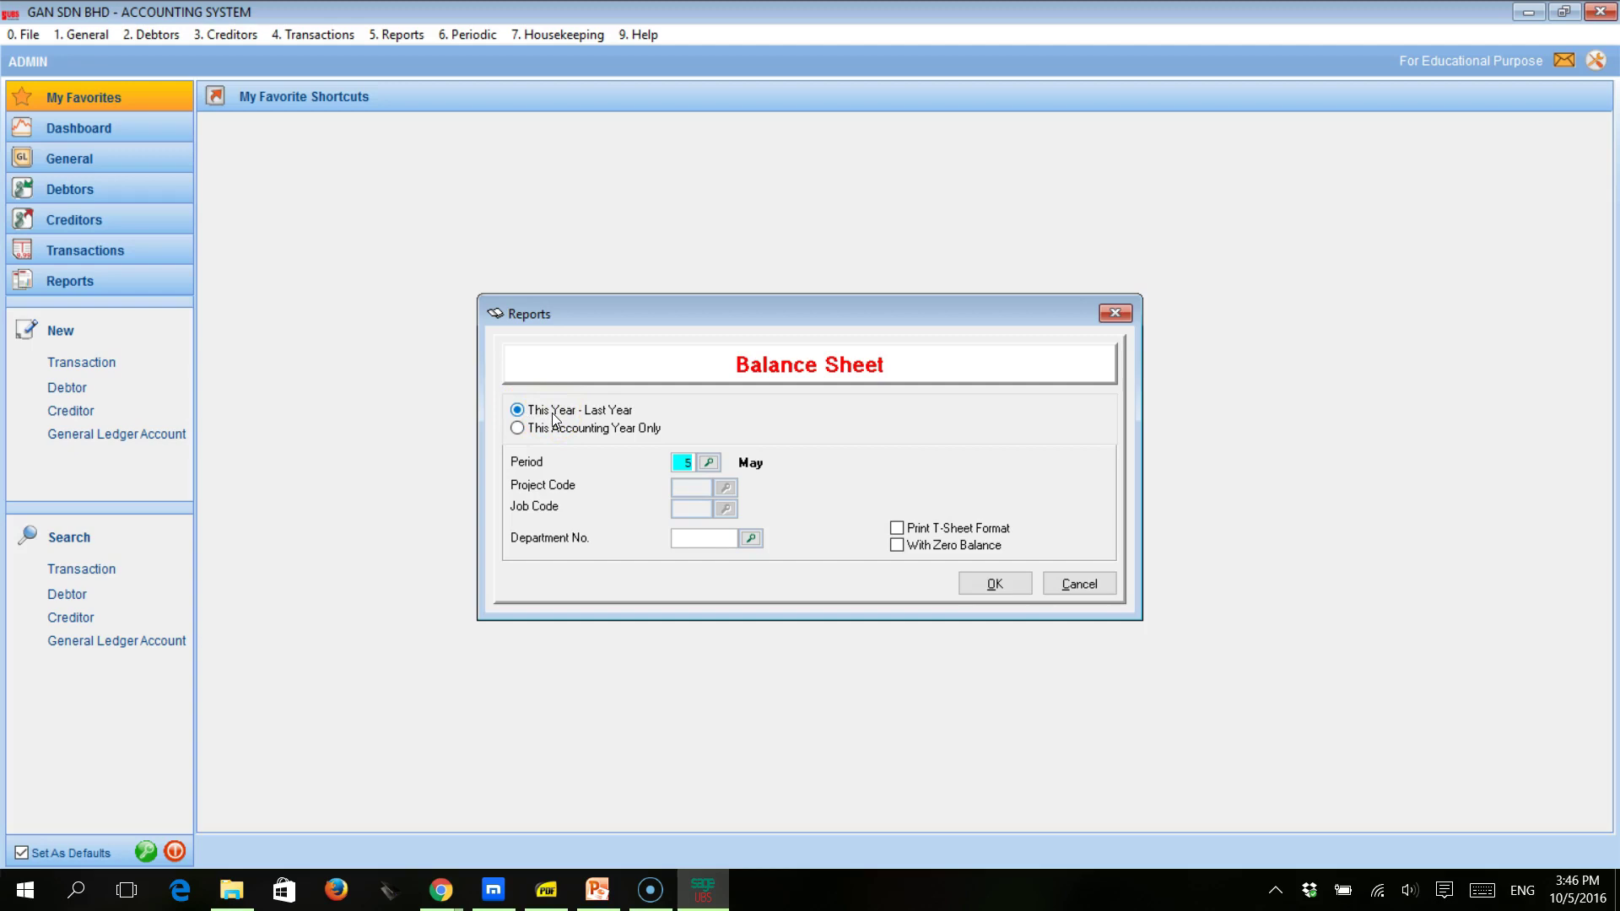
{"action": "left_click", "coordinate": [517, 430]}
{"action": "left_click", "coordinate": [686, 465]}
{"action": "type", "text": "1"}
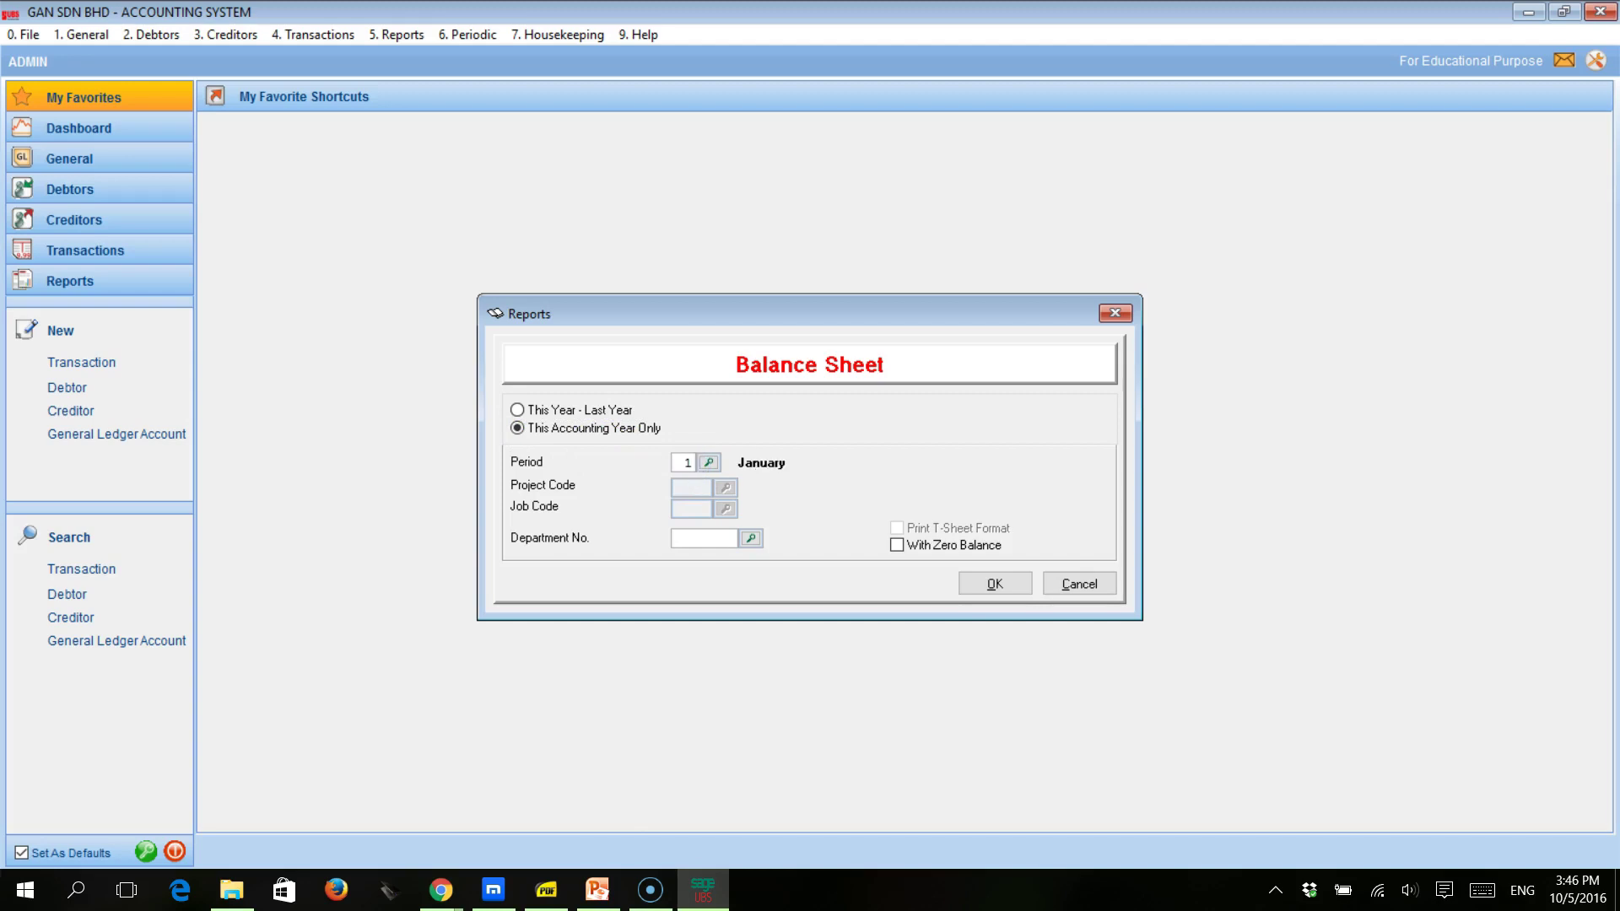
{"action": "left_click", "coordinate": [686, 464]}
{"action": "left_click", "coordinate": [989, 584]}
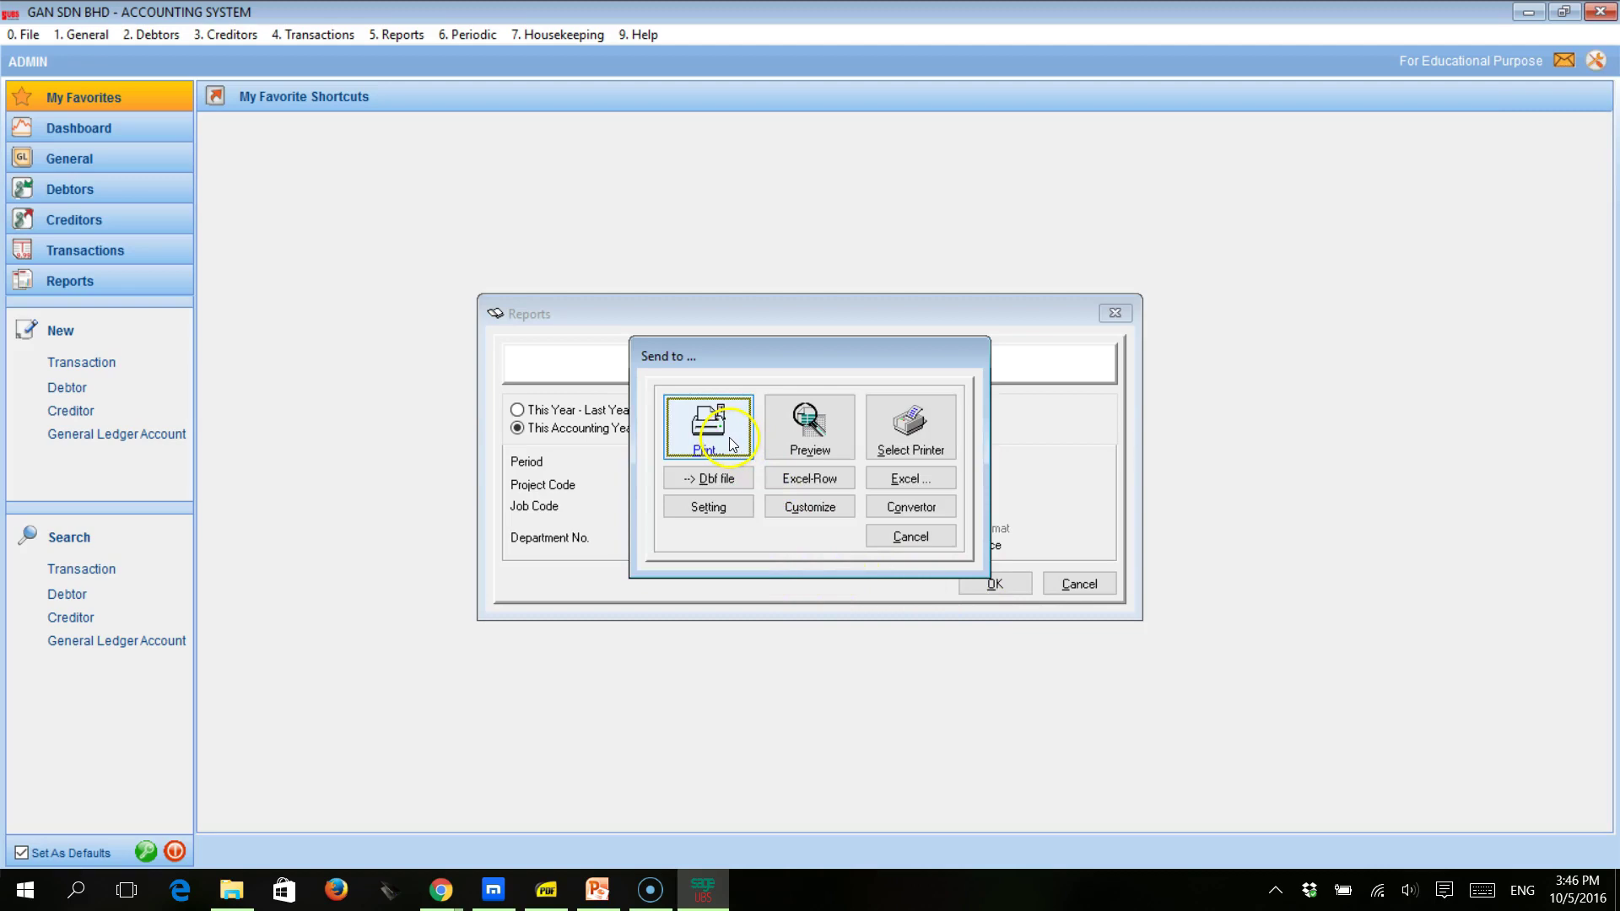
{"action": "left_click", "coordinate": [798, 434]}
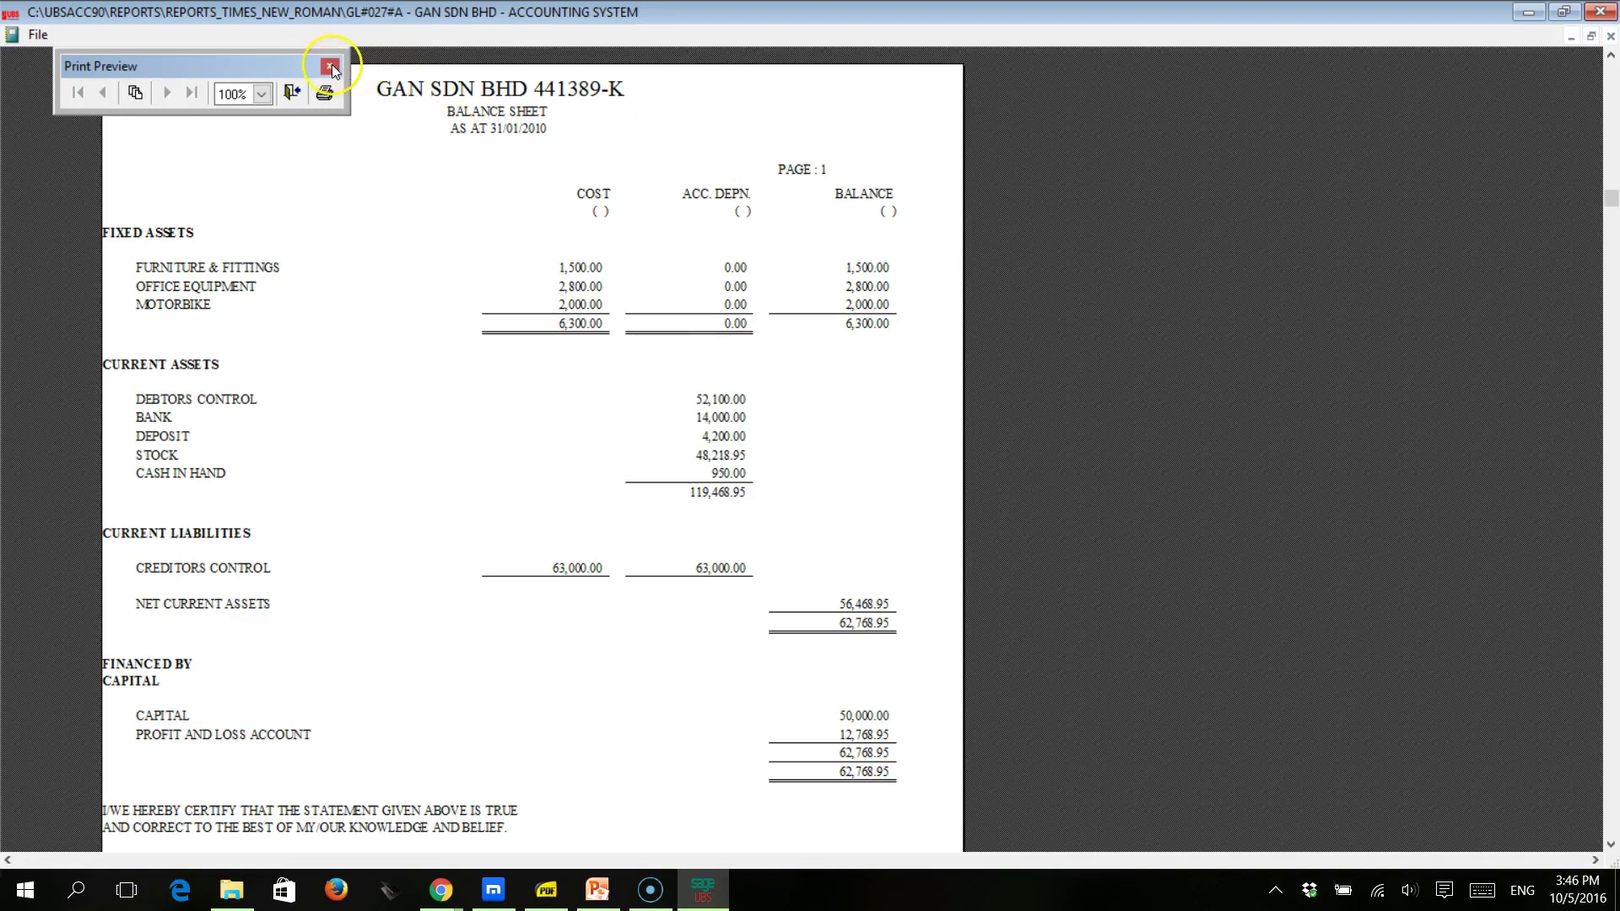
Examine the fixed assets, current assets, liabilities and capital in the January 2010 balance sheet, and close the report.
{"action": "left_click", "coordinate": [330, 66]}
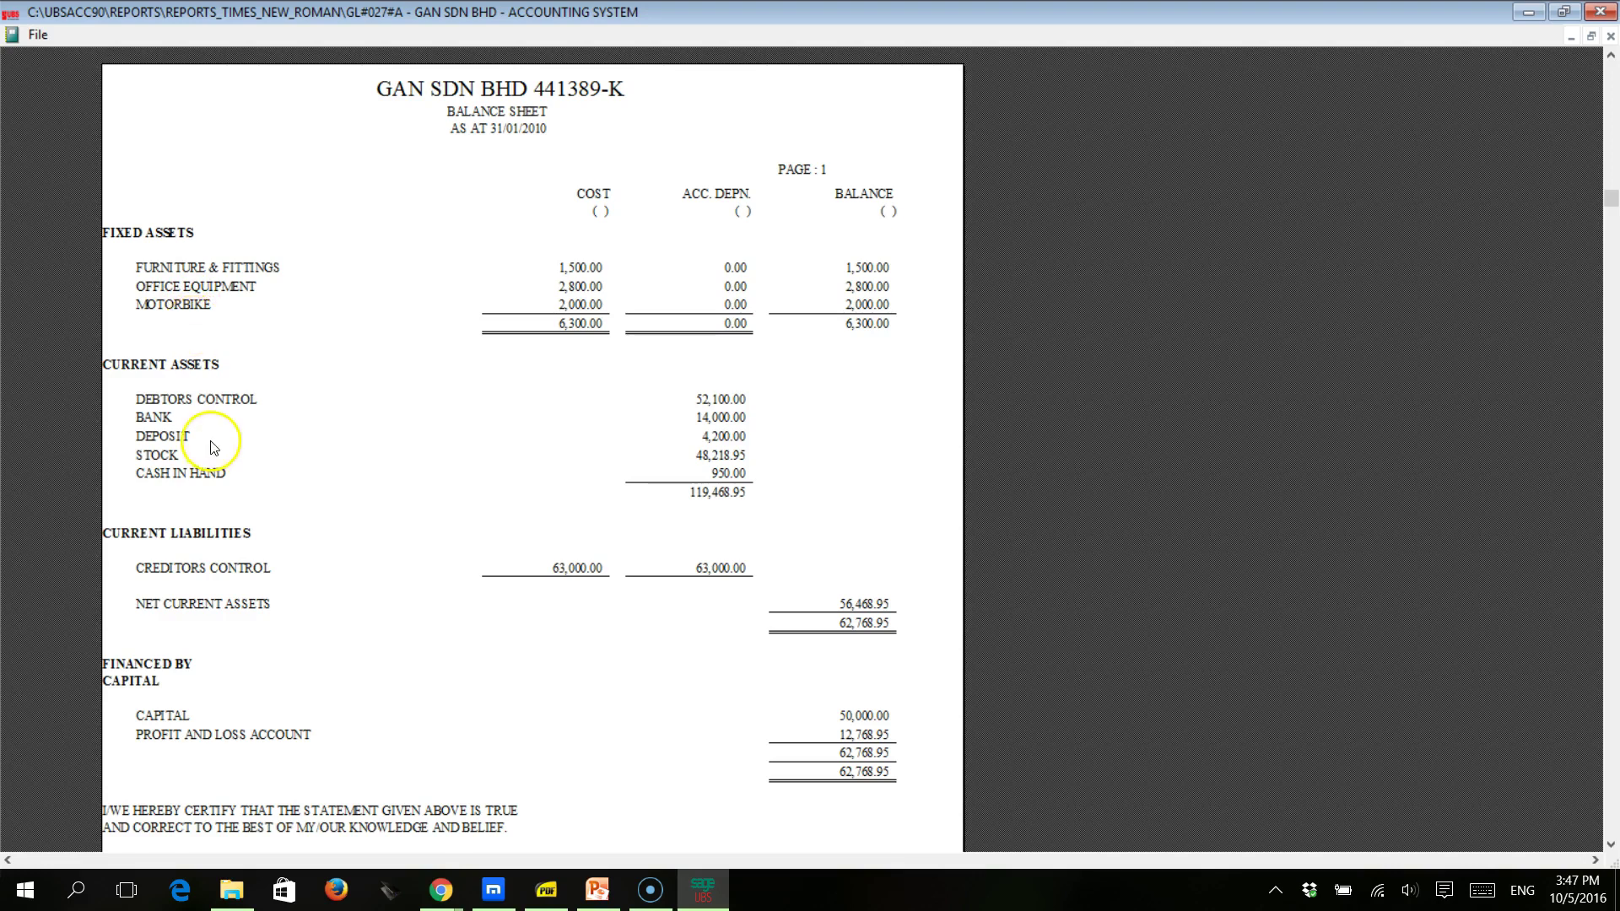
{"action": "scroll", "coordinate": [214, 447], "scroll_direction": "down", "scroll_amount": 3}
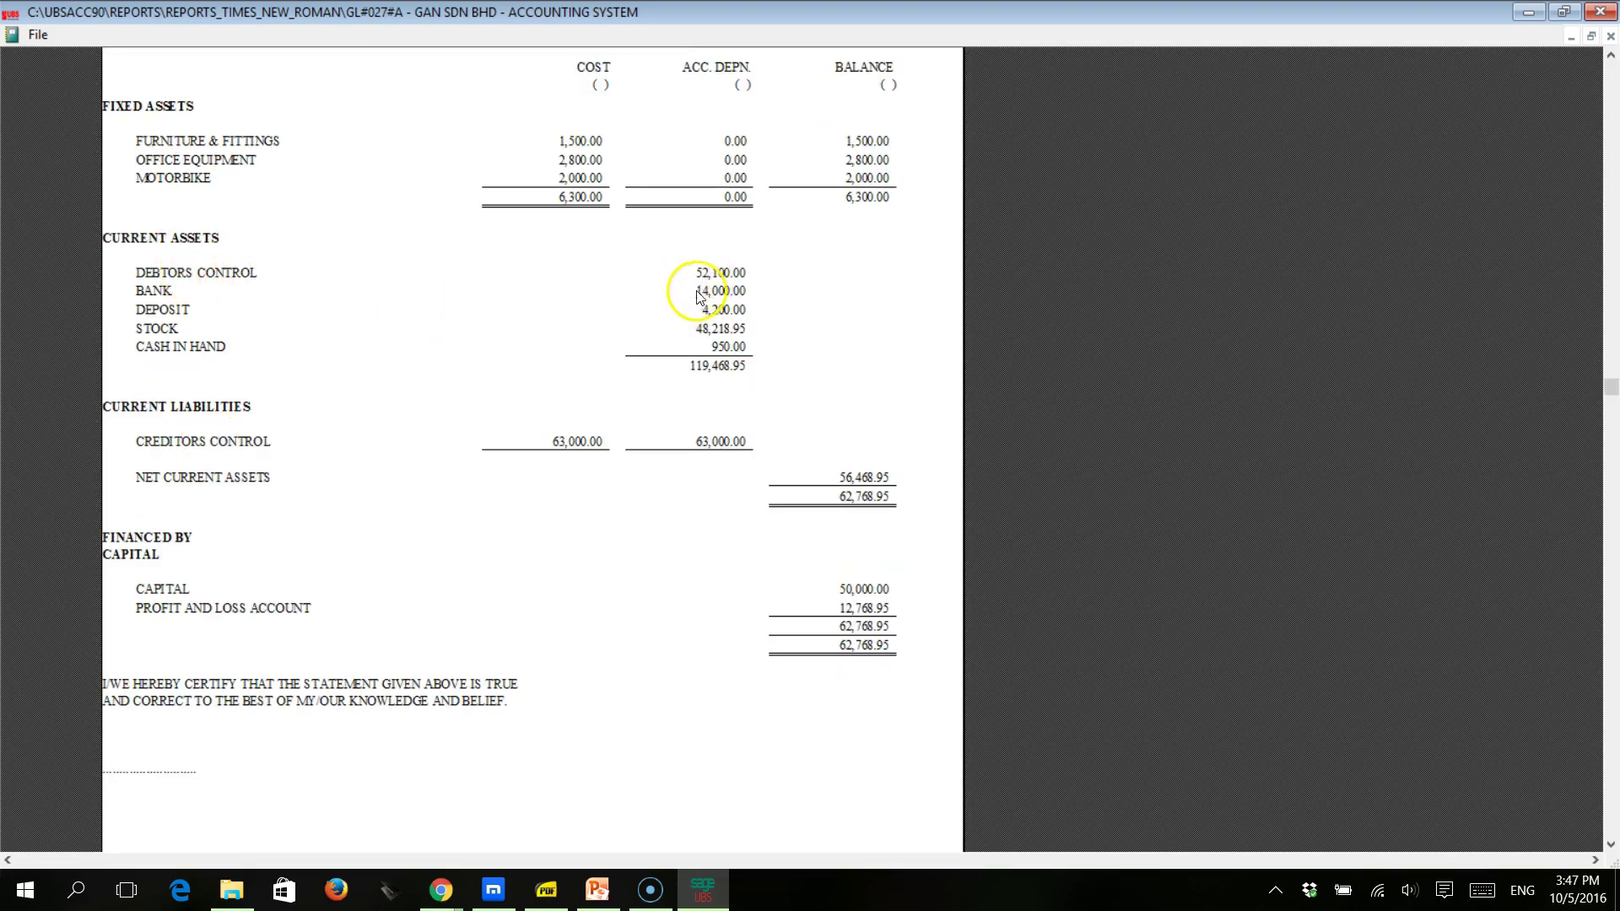
{"action": "scroll", "coordinate": [524, 365], "scroll_direction": "down", "scroll_amount": 3}
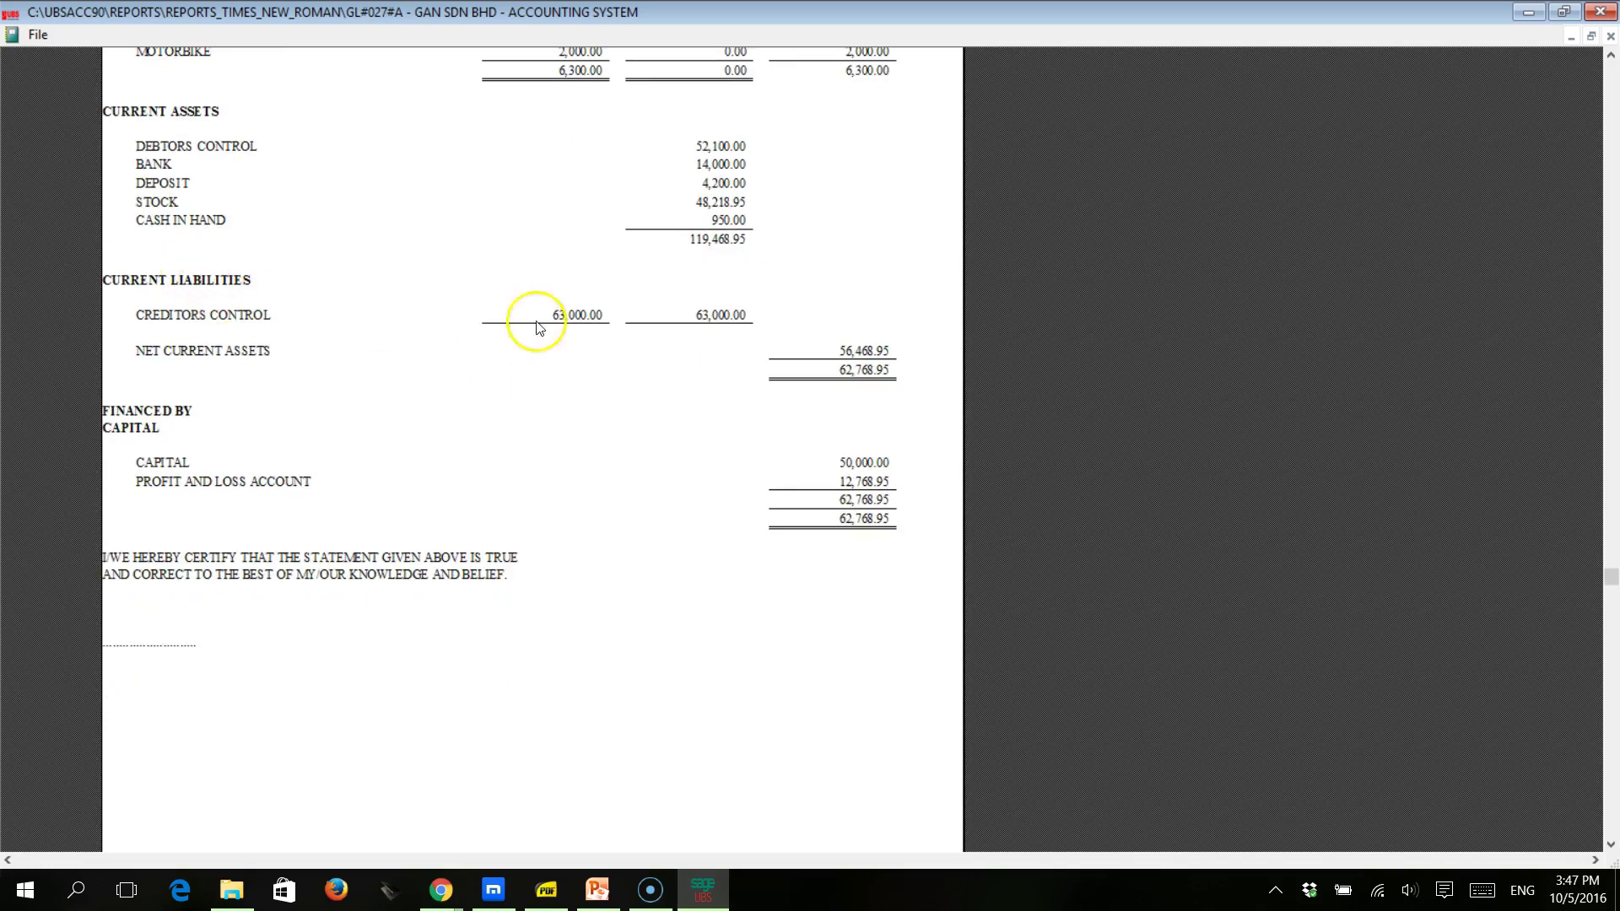
{"action": "scroll", "coordinate": [694, 271], "scroll_direction": "up", "scroll_amount": 4}
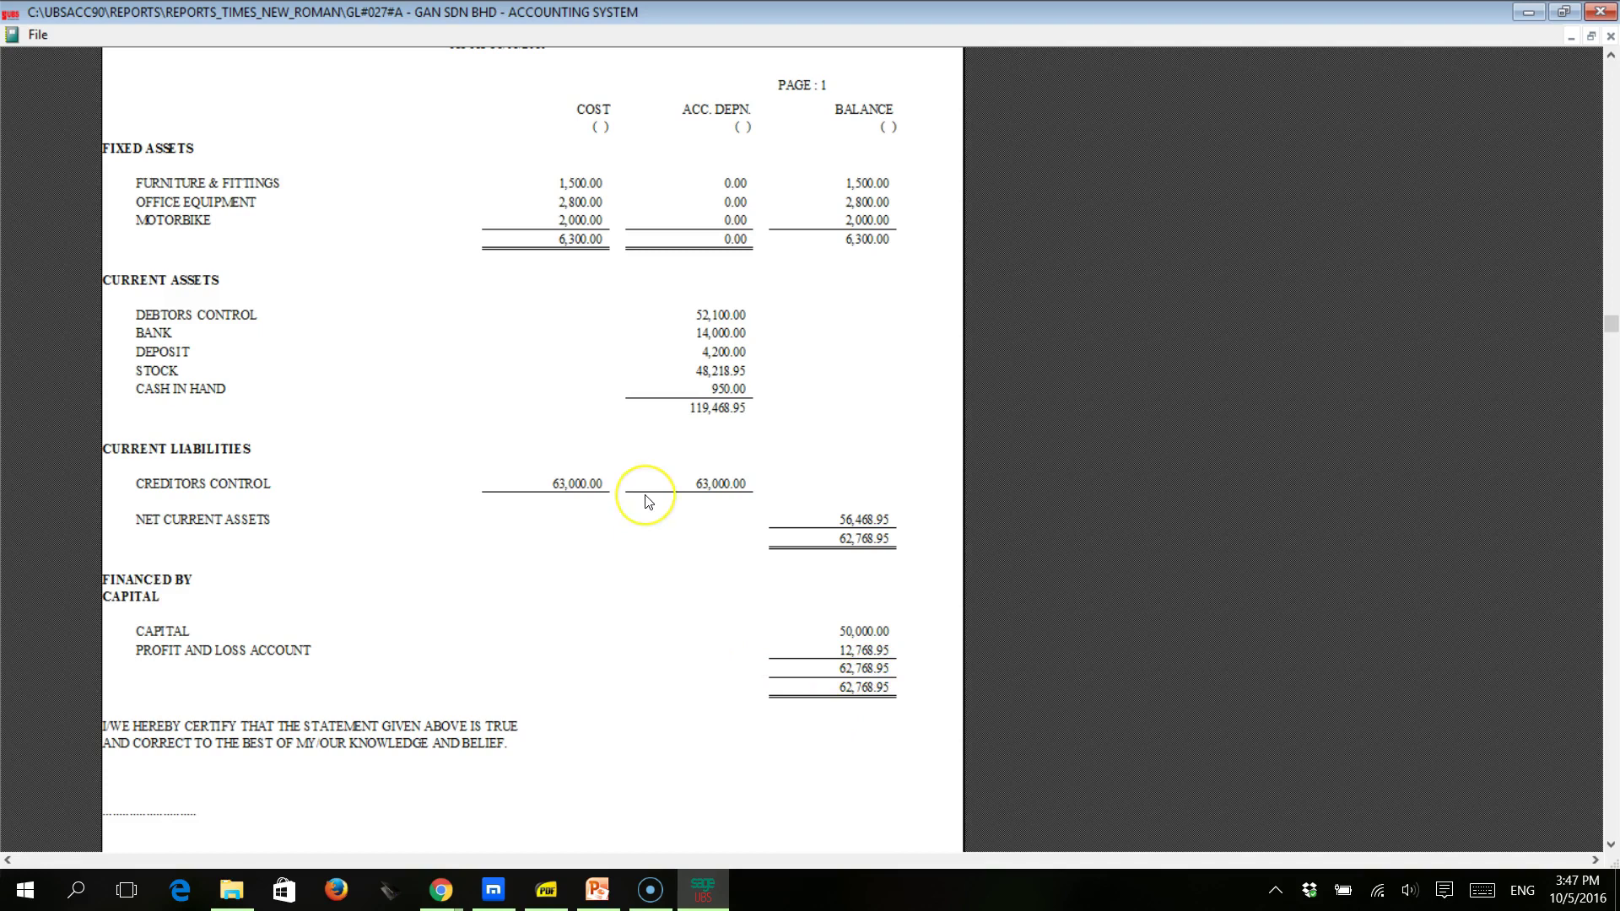
{"action": "scroll", "coordinate": [646, 501], "scroll_direction": "up", "scroll_amount": 3}
{"action": "scroll", "coordinate": [646, 500], "scroll_direction": "down", "scroll_amount": 5}
{"action": "scroll", "coordinate": [648, 502], "scroll_direction": "down", "scroll_amount": 2}
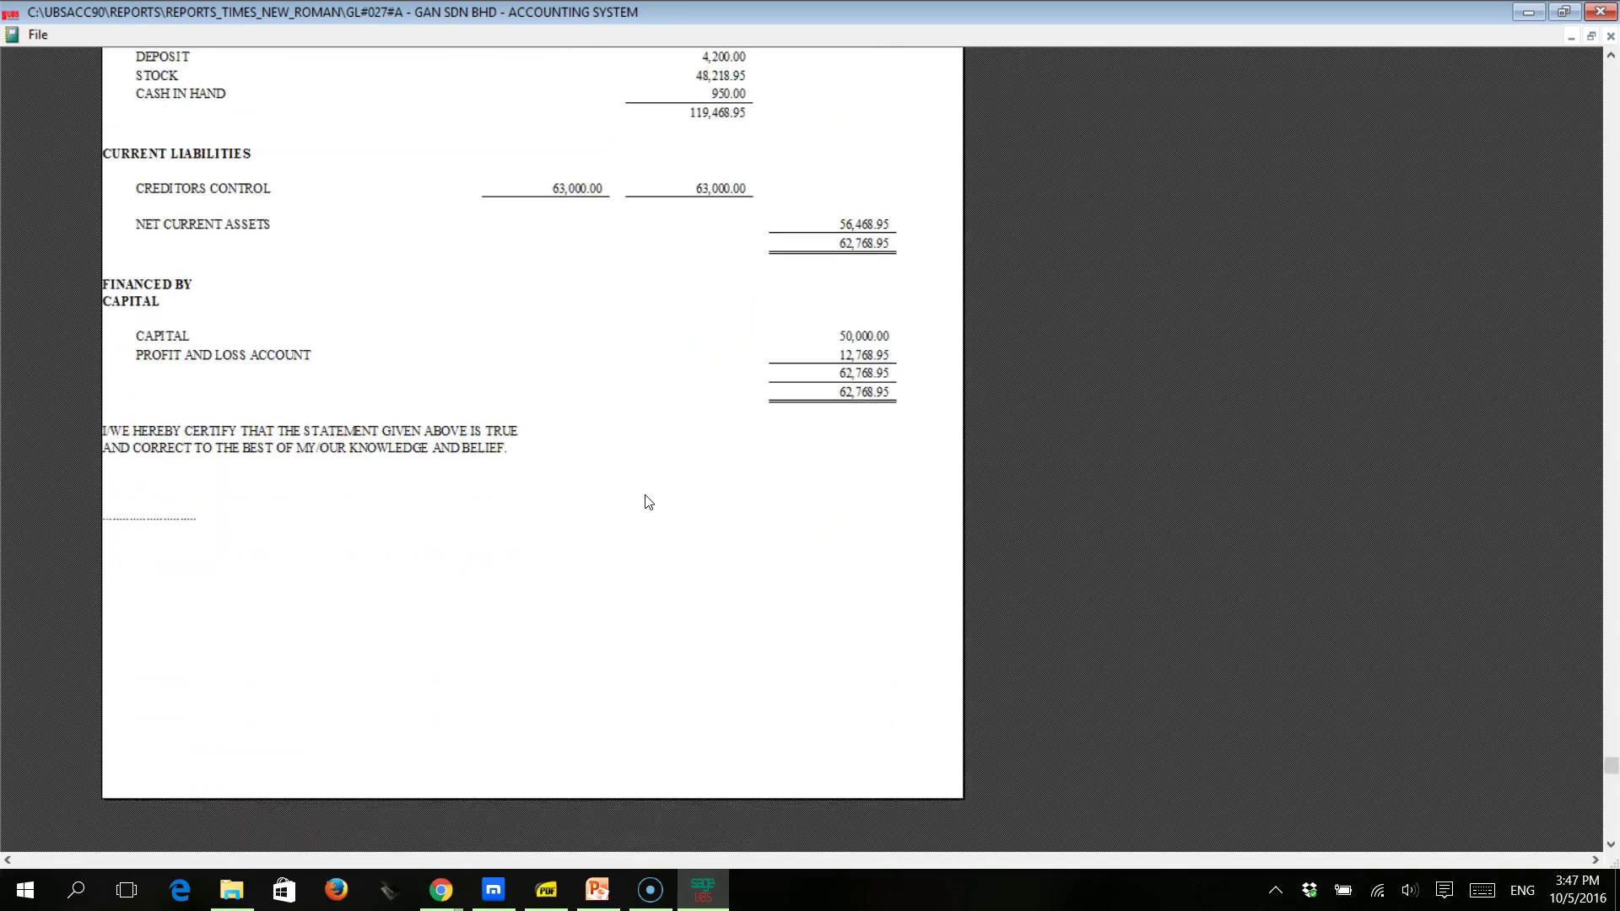
{"action": "scroll", "coordinate": [648, 502], "scroll_direction": "up", "scroll_amount": 4}
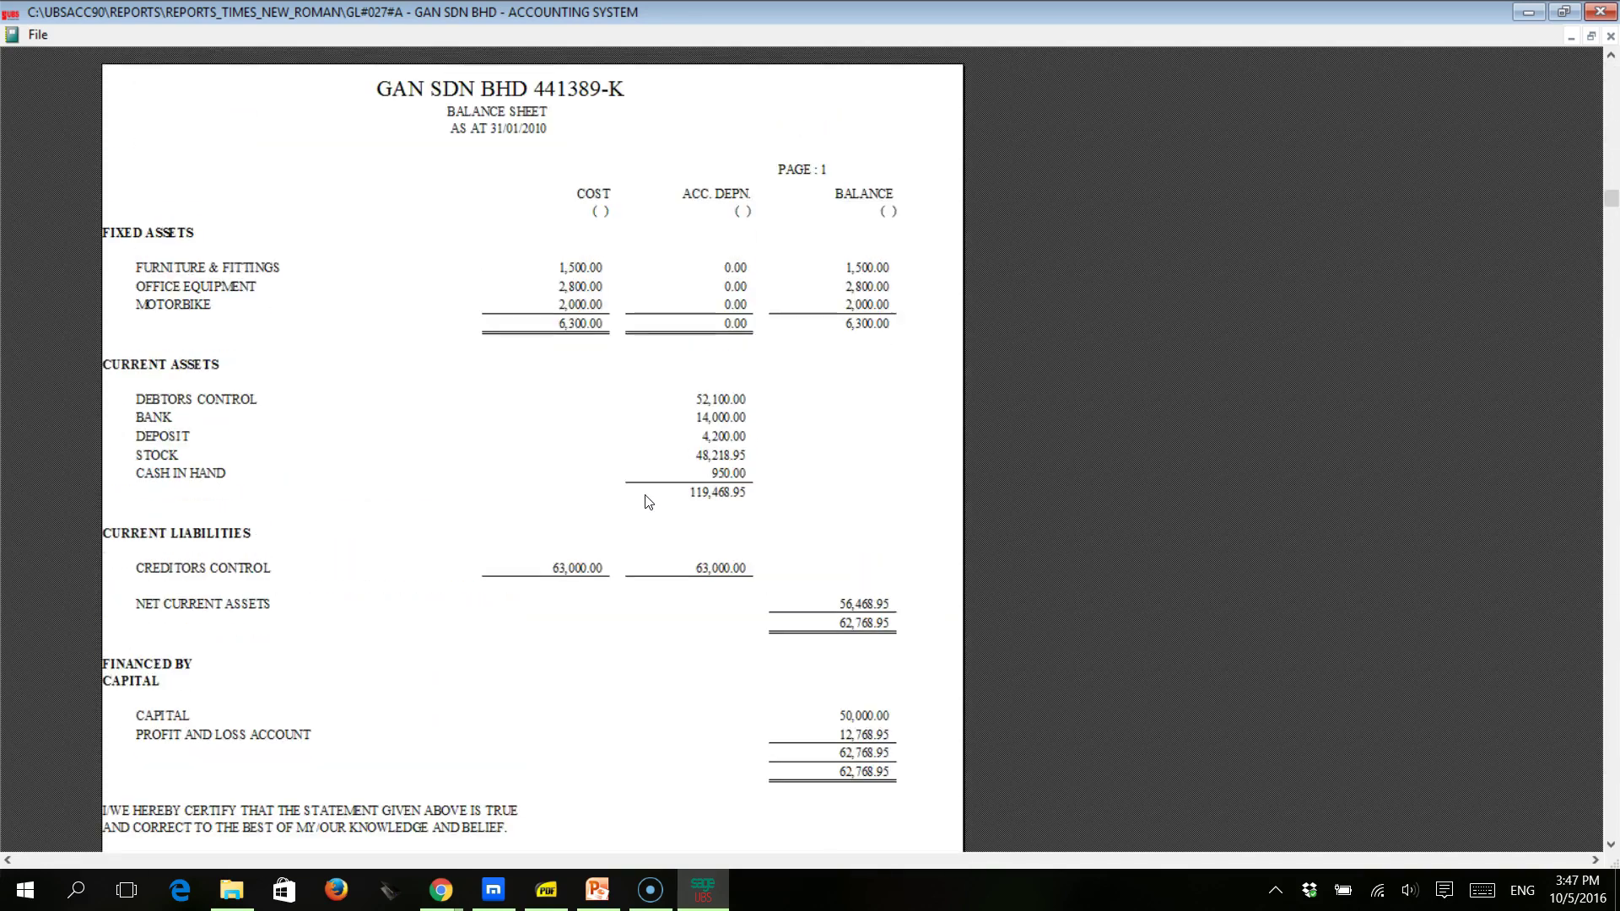
{"action": "left_click", "coordinate": [1610, 36]}
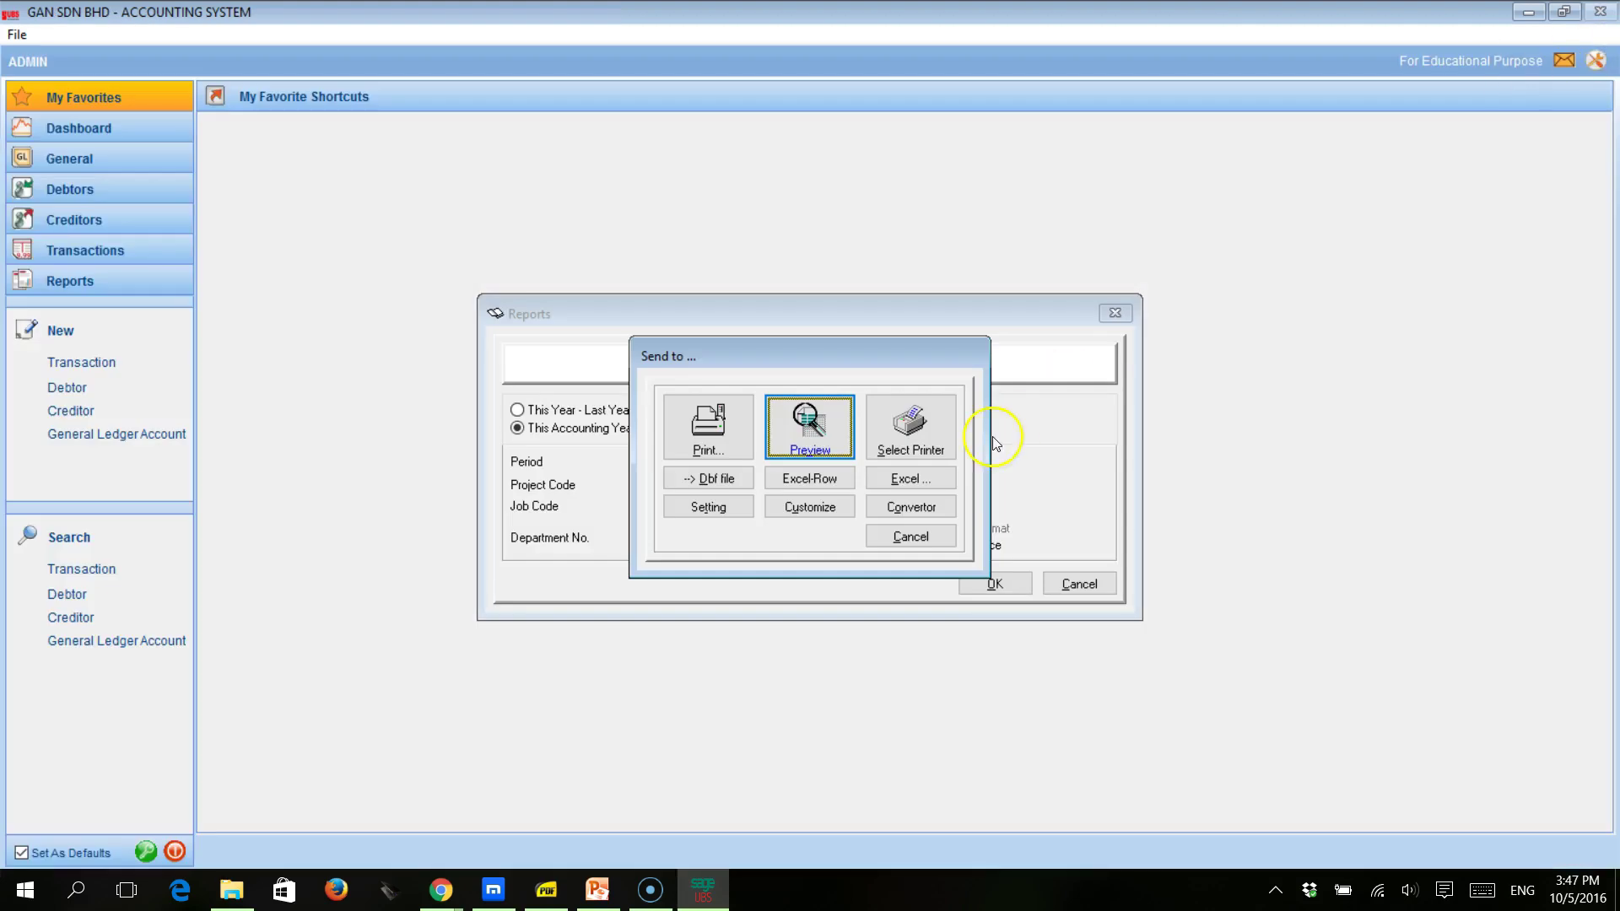
{"action": "left_click", "coordinate": [911, 536]}
{"action": "left_click", "coordinate": [1040, 584]}
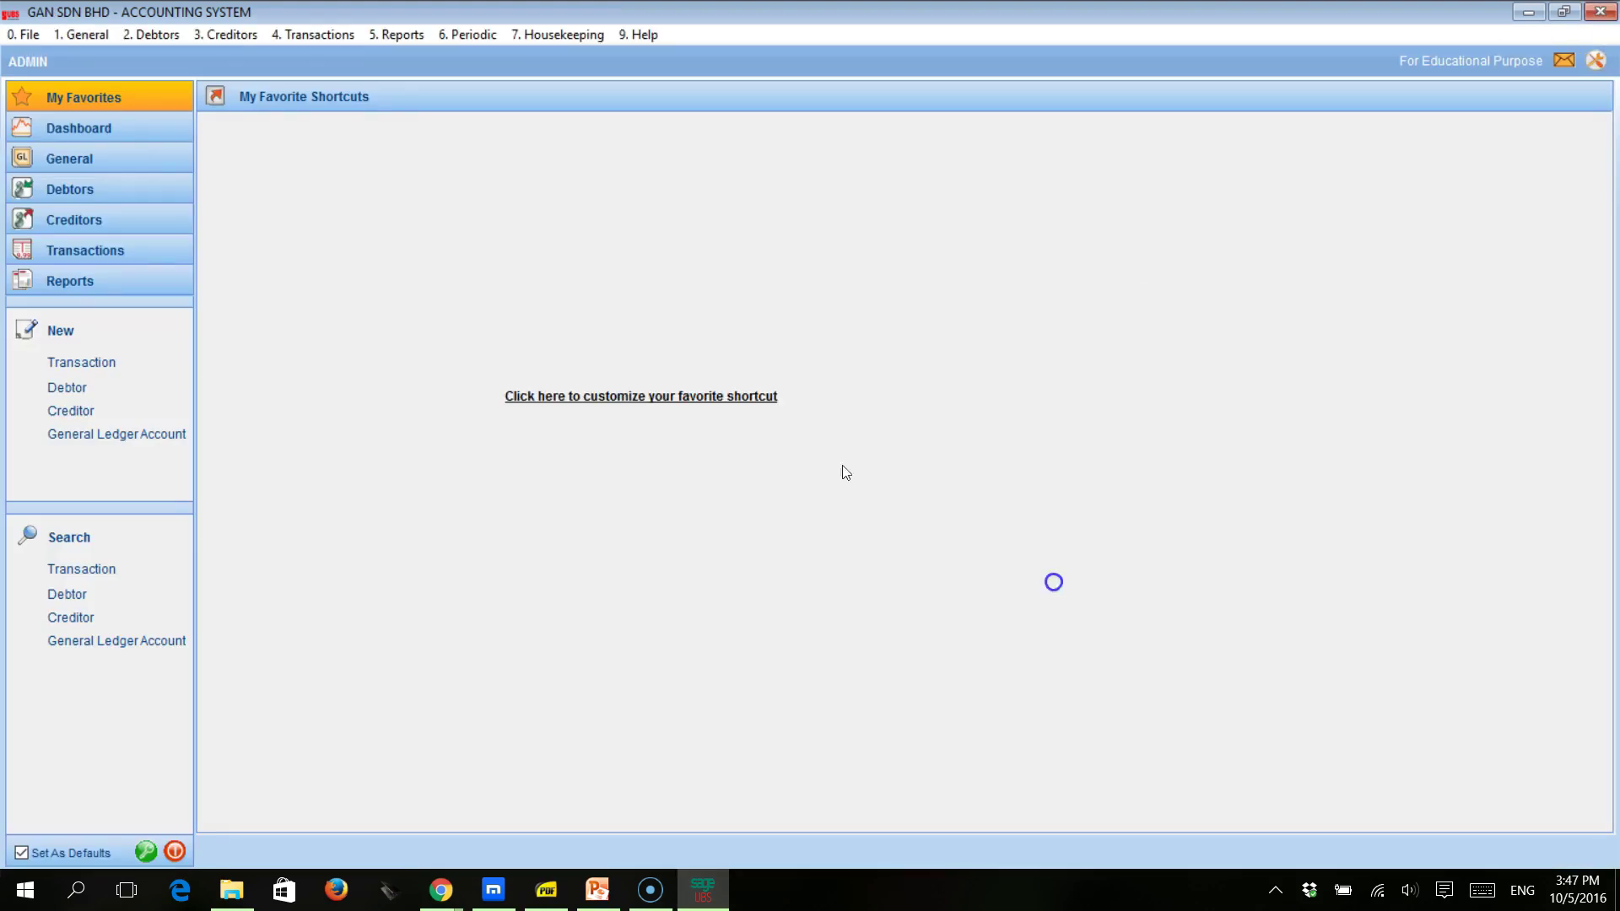
Check the bank and cash account requirement in lesson 3.pdf and set up View Ledgers for period 1 to 1.
{"action": "left_click", "coordinate": [536, 901]}
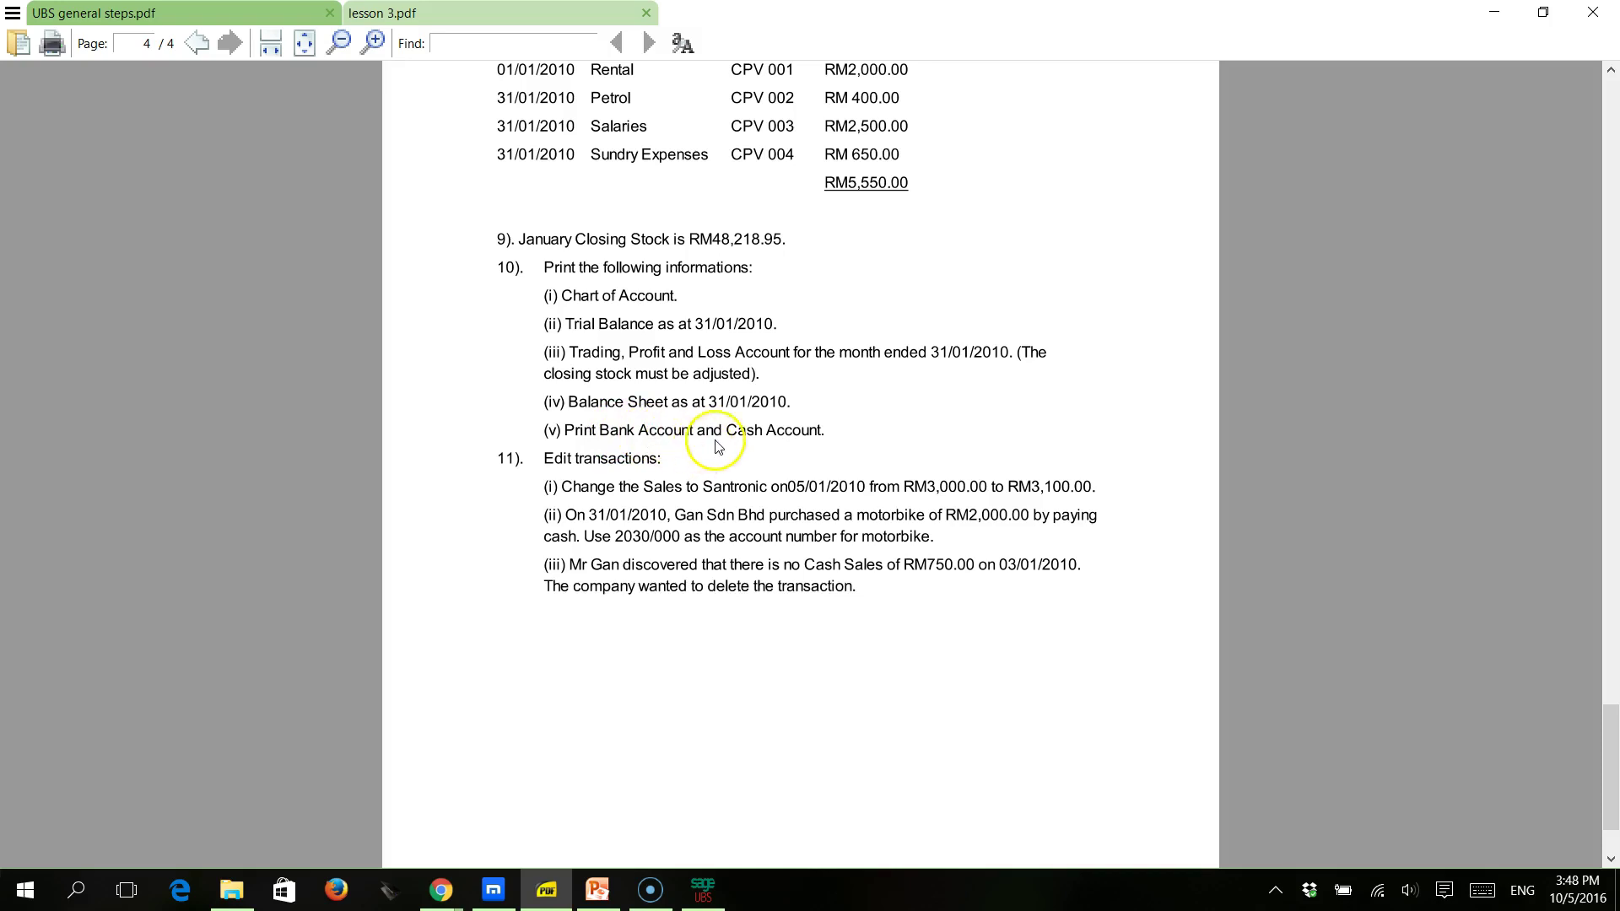
{"action": "left_click", "coordinate": [697, 892]}
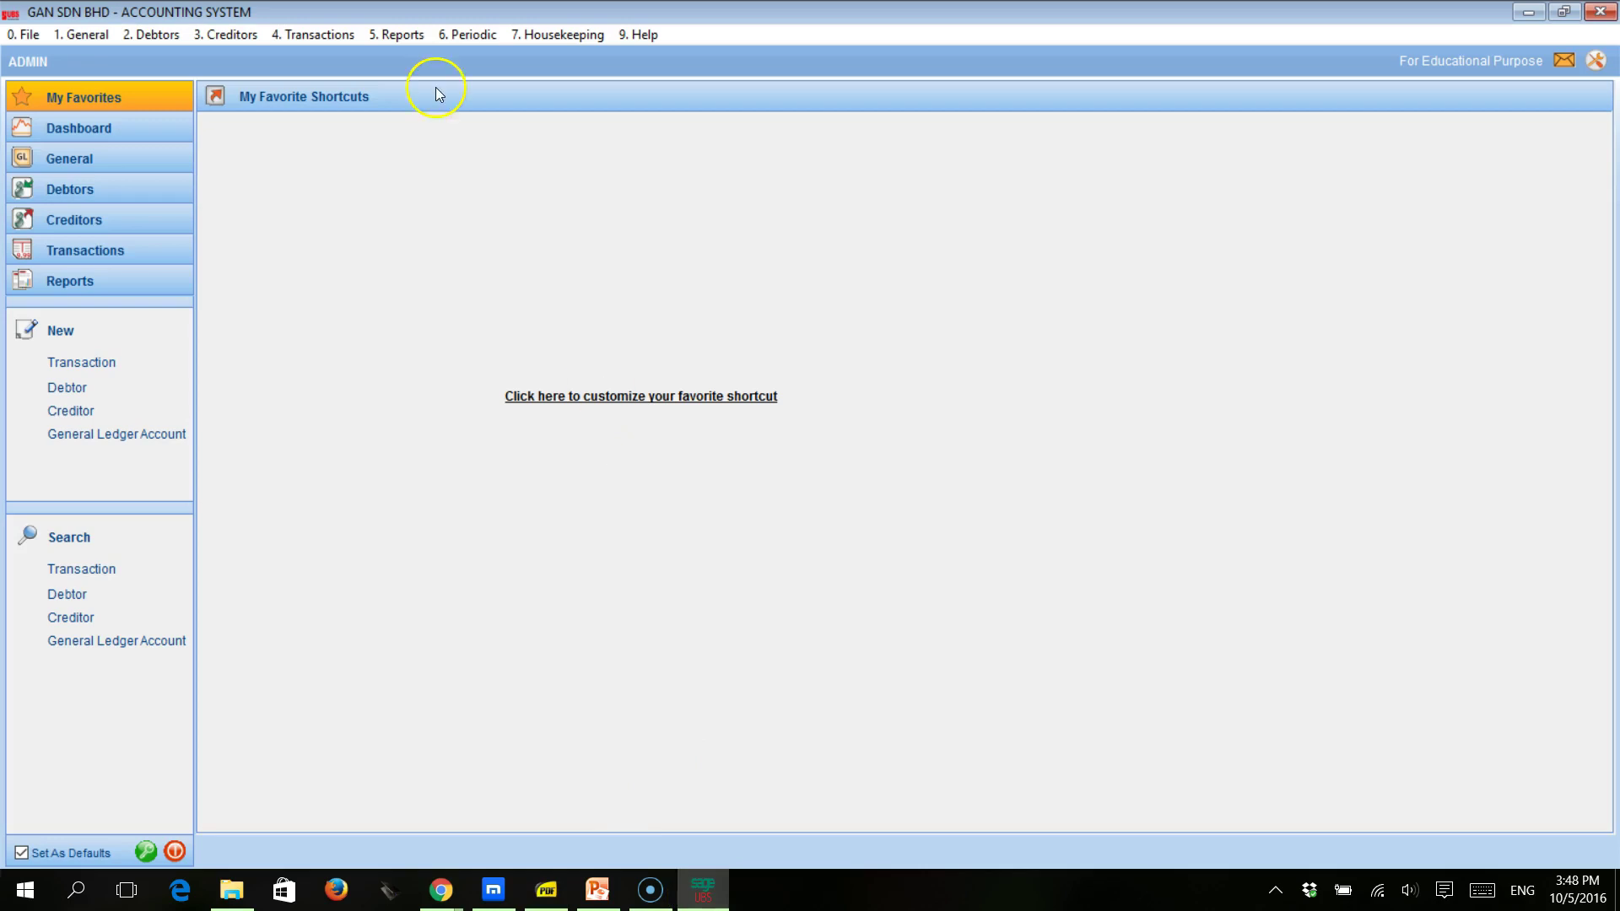
{"action": "left_click", "coordinate": [342, 39]}
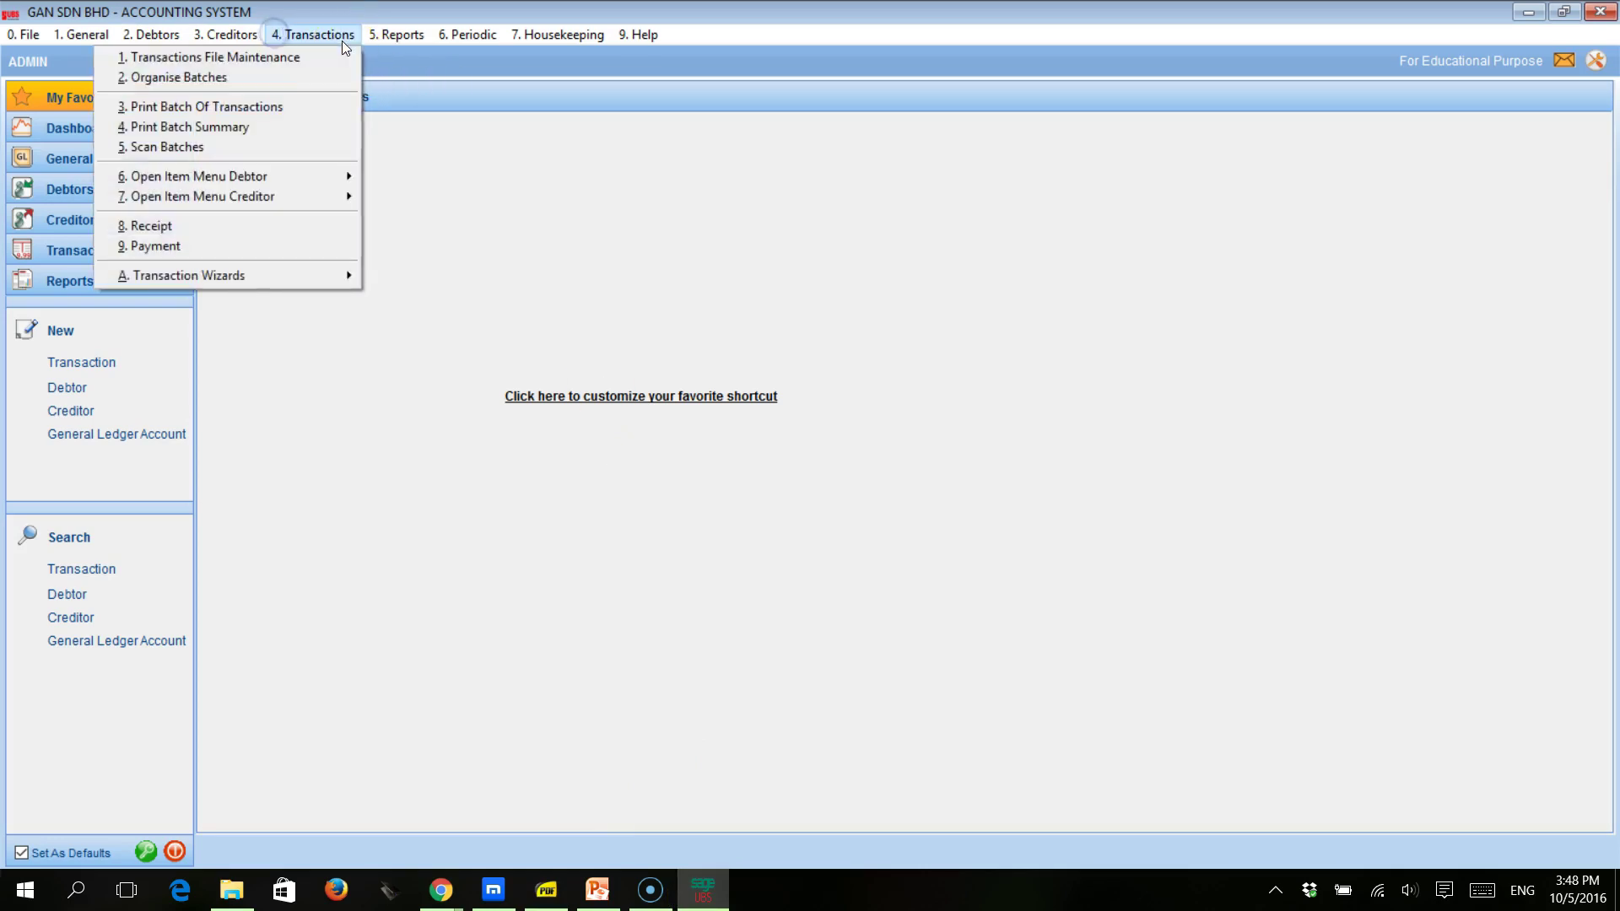
{"action": "left_click", "coordinate": [403, 35]}
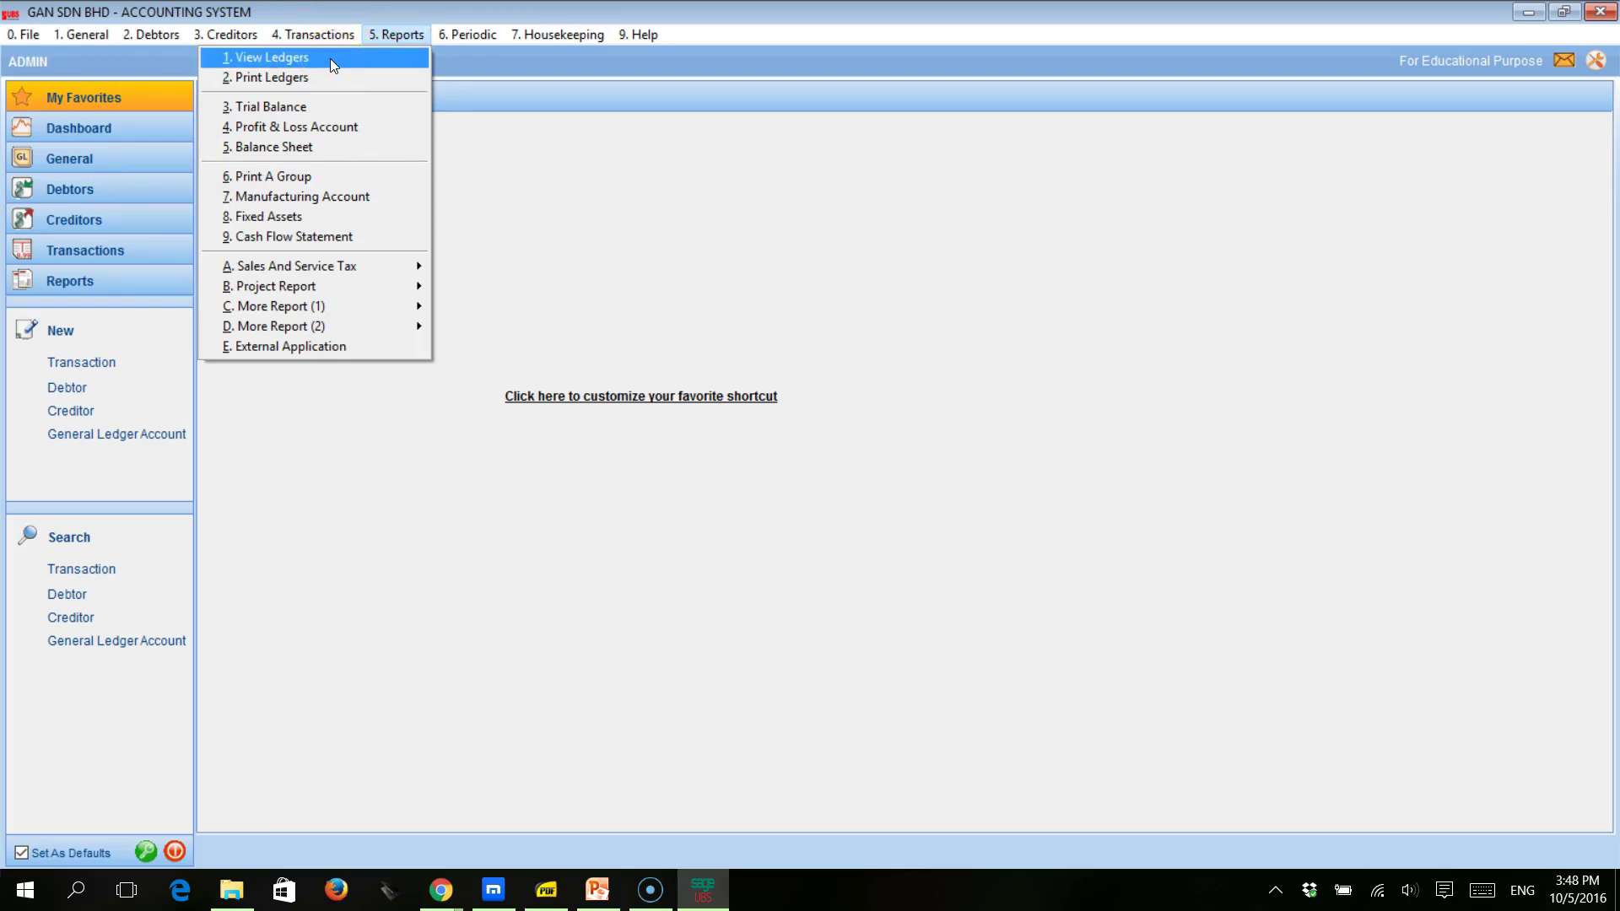
{"action": "left_click", "coordinate": [309, 79]}
{"action": "left_click", "coordinate": [288, 59]}
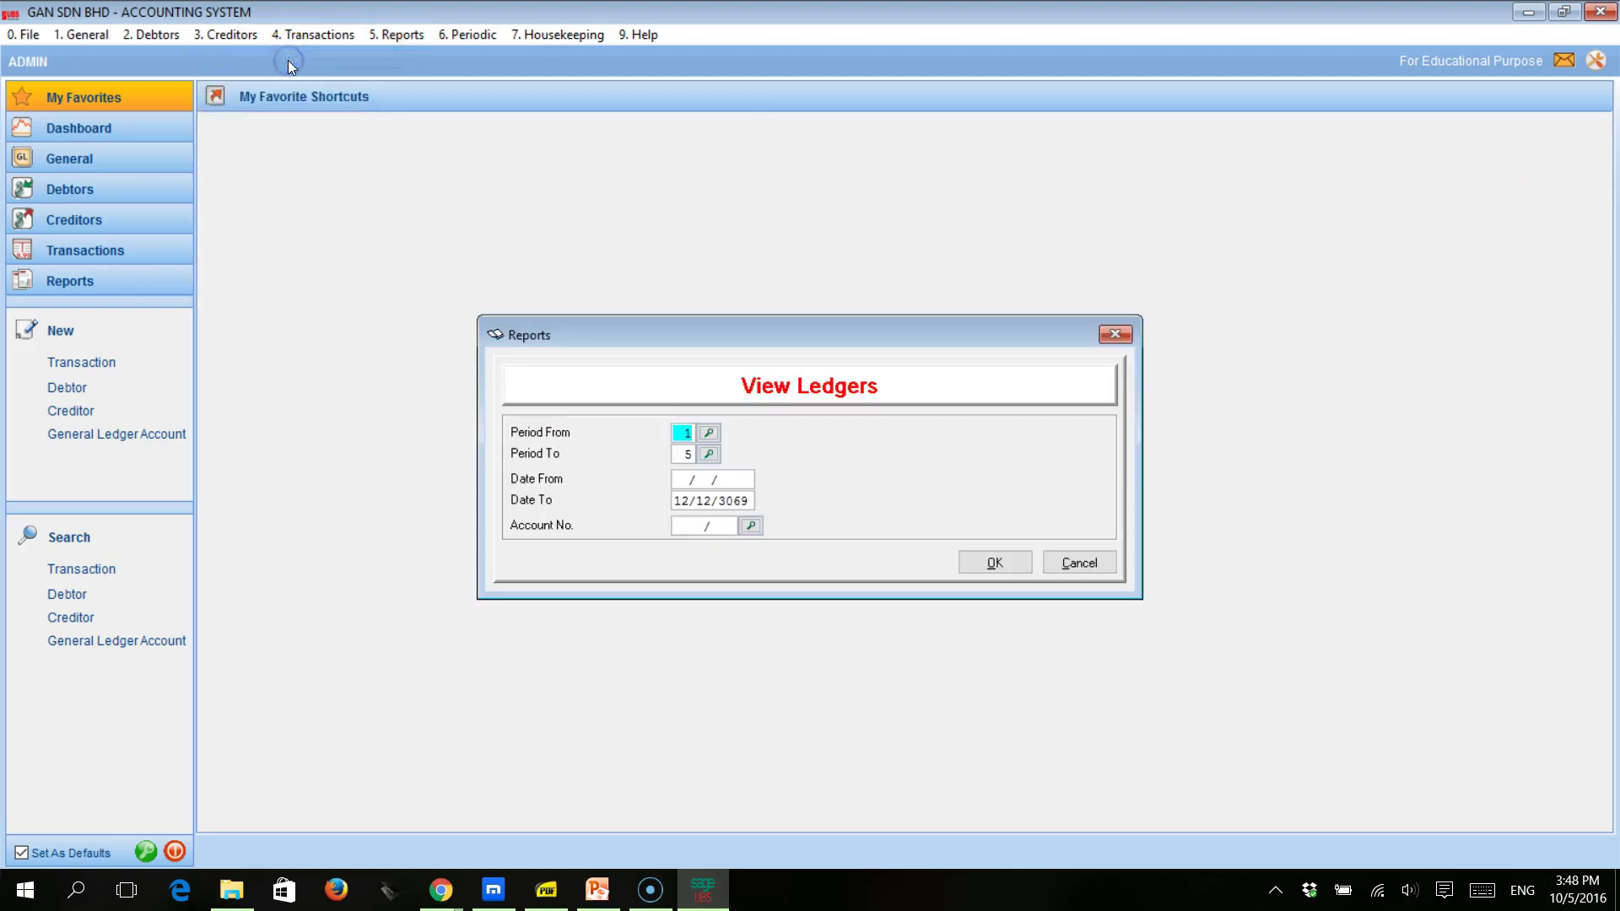
{"action": "left_click", "coordinate": [685, 453]}
{"action": "type", "text": "1"}
{"action": "left_click", "coordinate": [711, 480]}
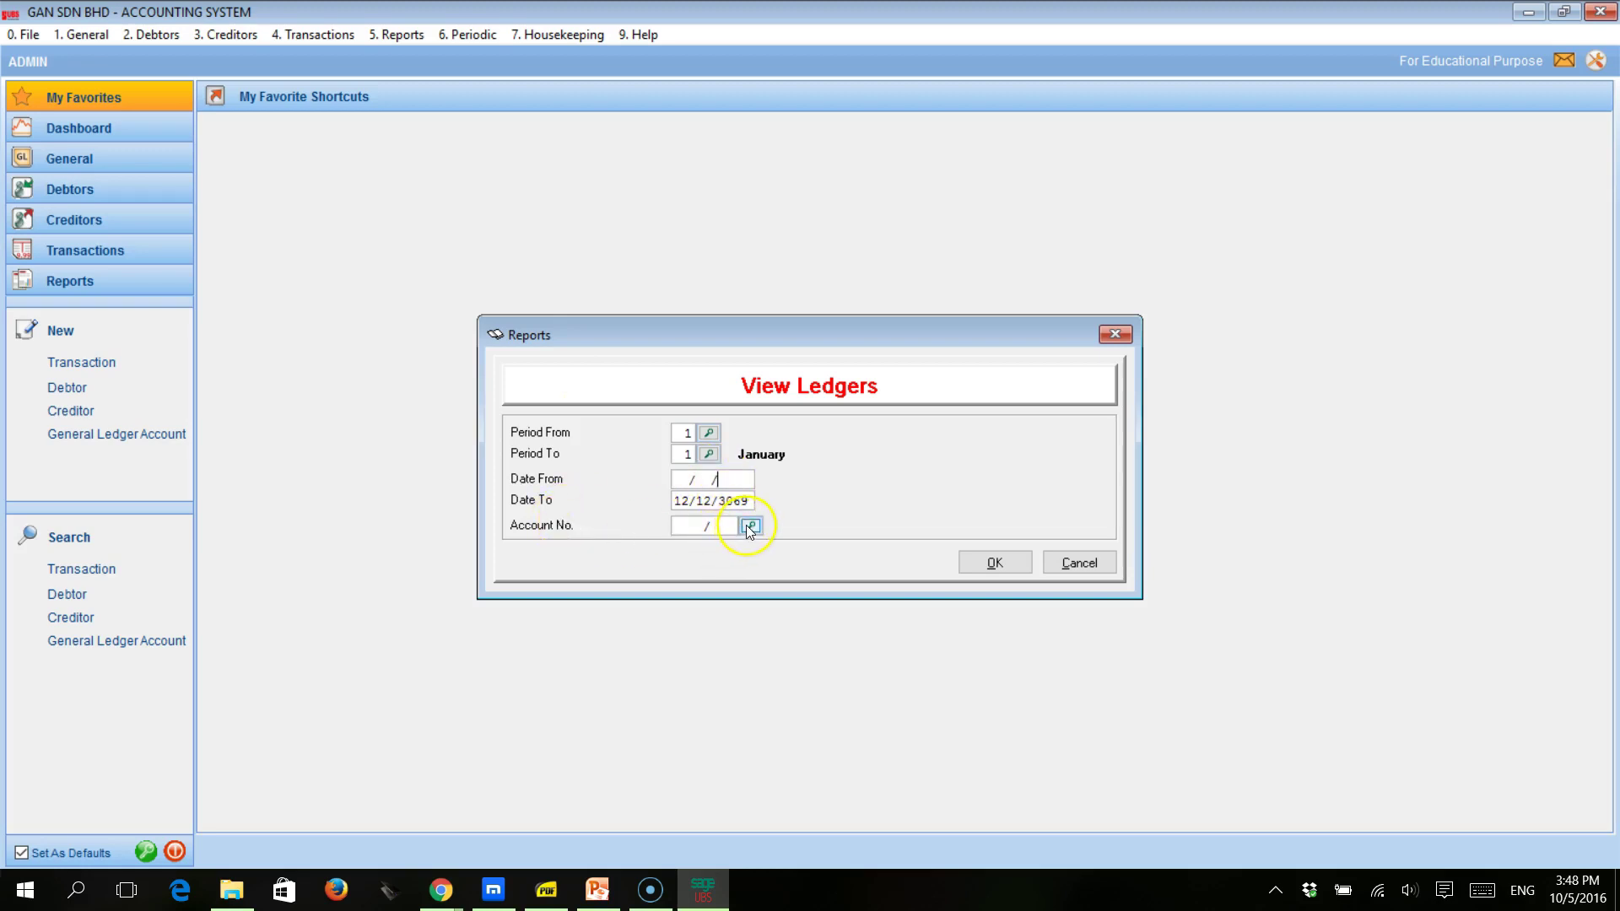
Look up the accounts starting with 3, select BANK, and display its ledger.
{"action": "left_click", "coordinate": [674, 528]}
{"action": "type", "text": "3"}
{"action": "key", "text": "Return"}
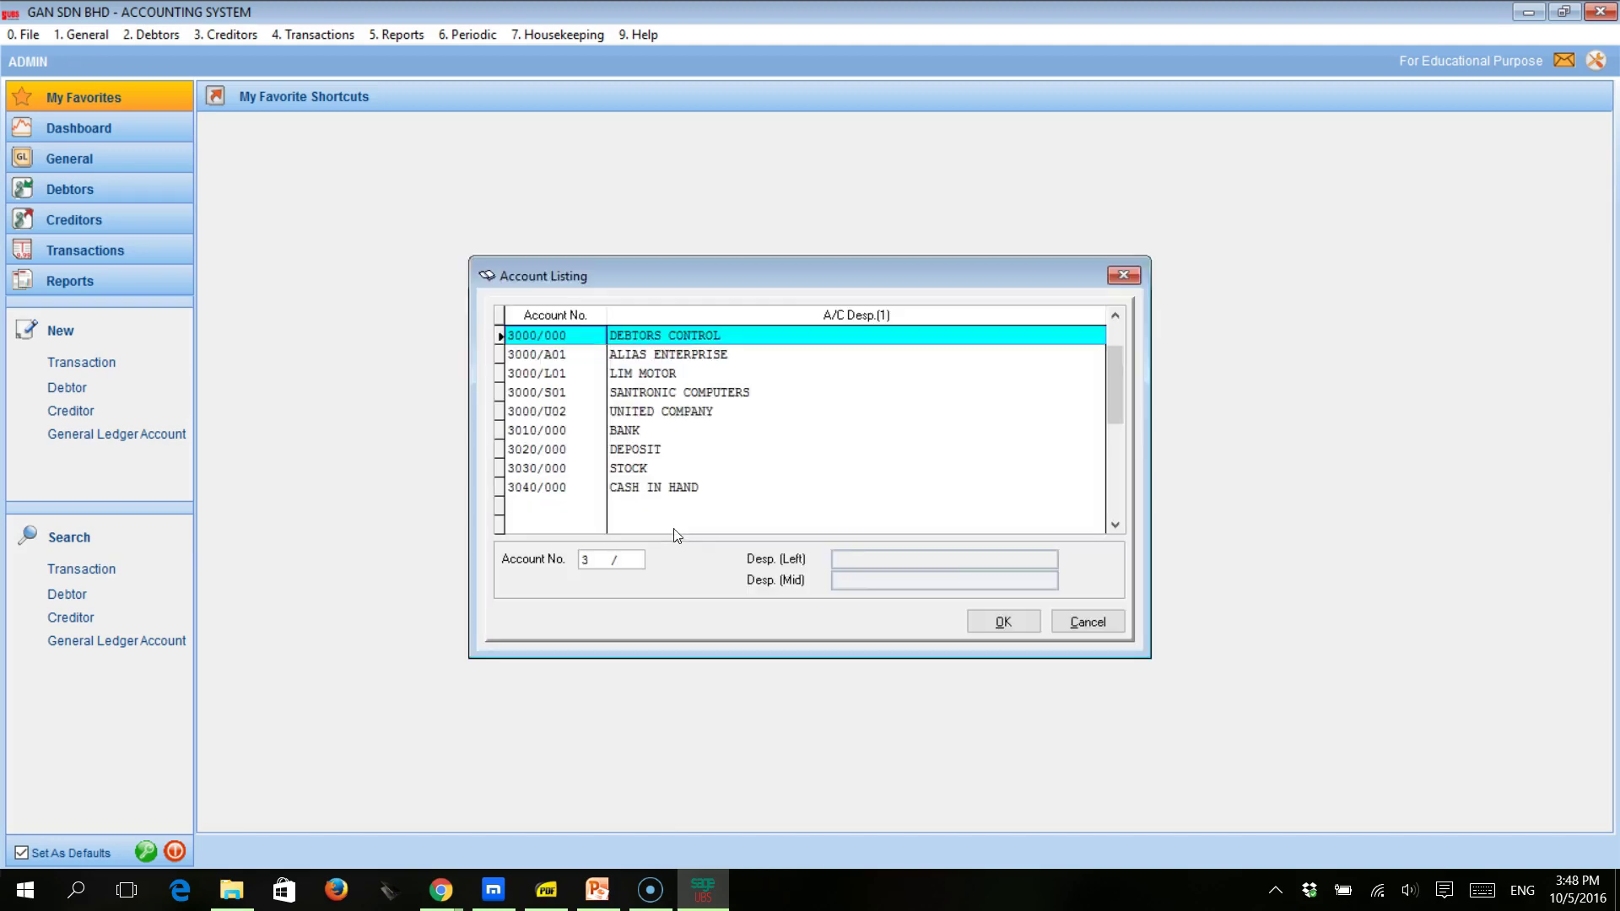
{"action": "left_click", "coordinate": [642, 431]}
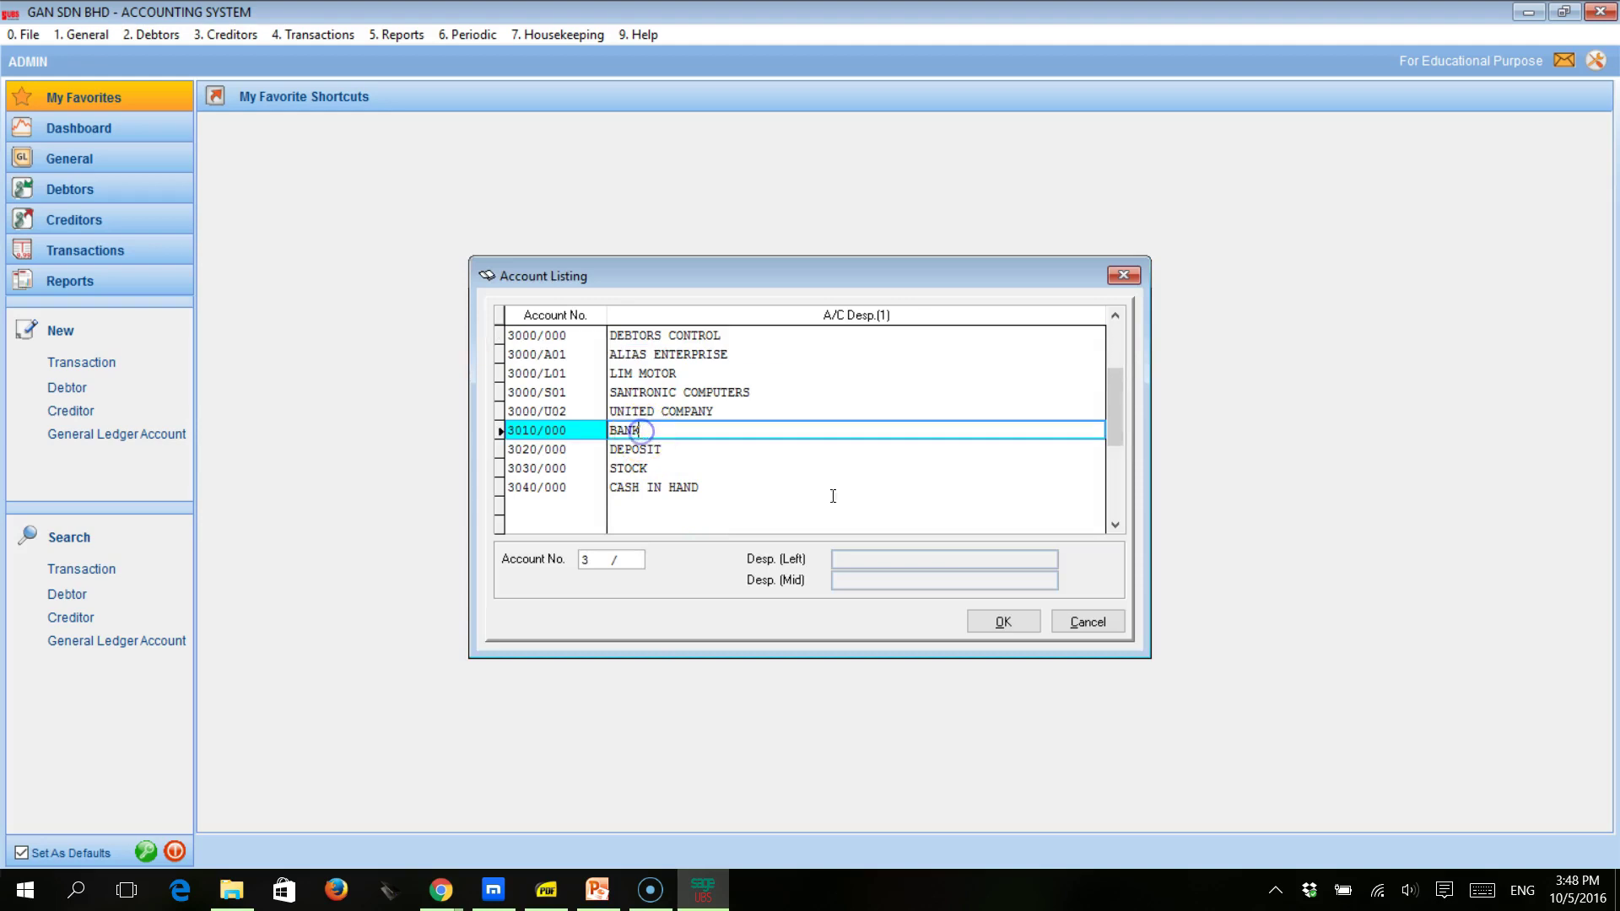
{"action": "left_click", "coordinate": [1012, 621]}
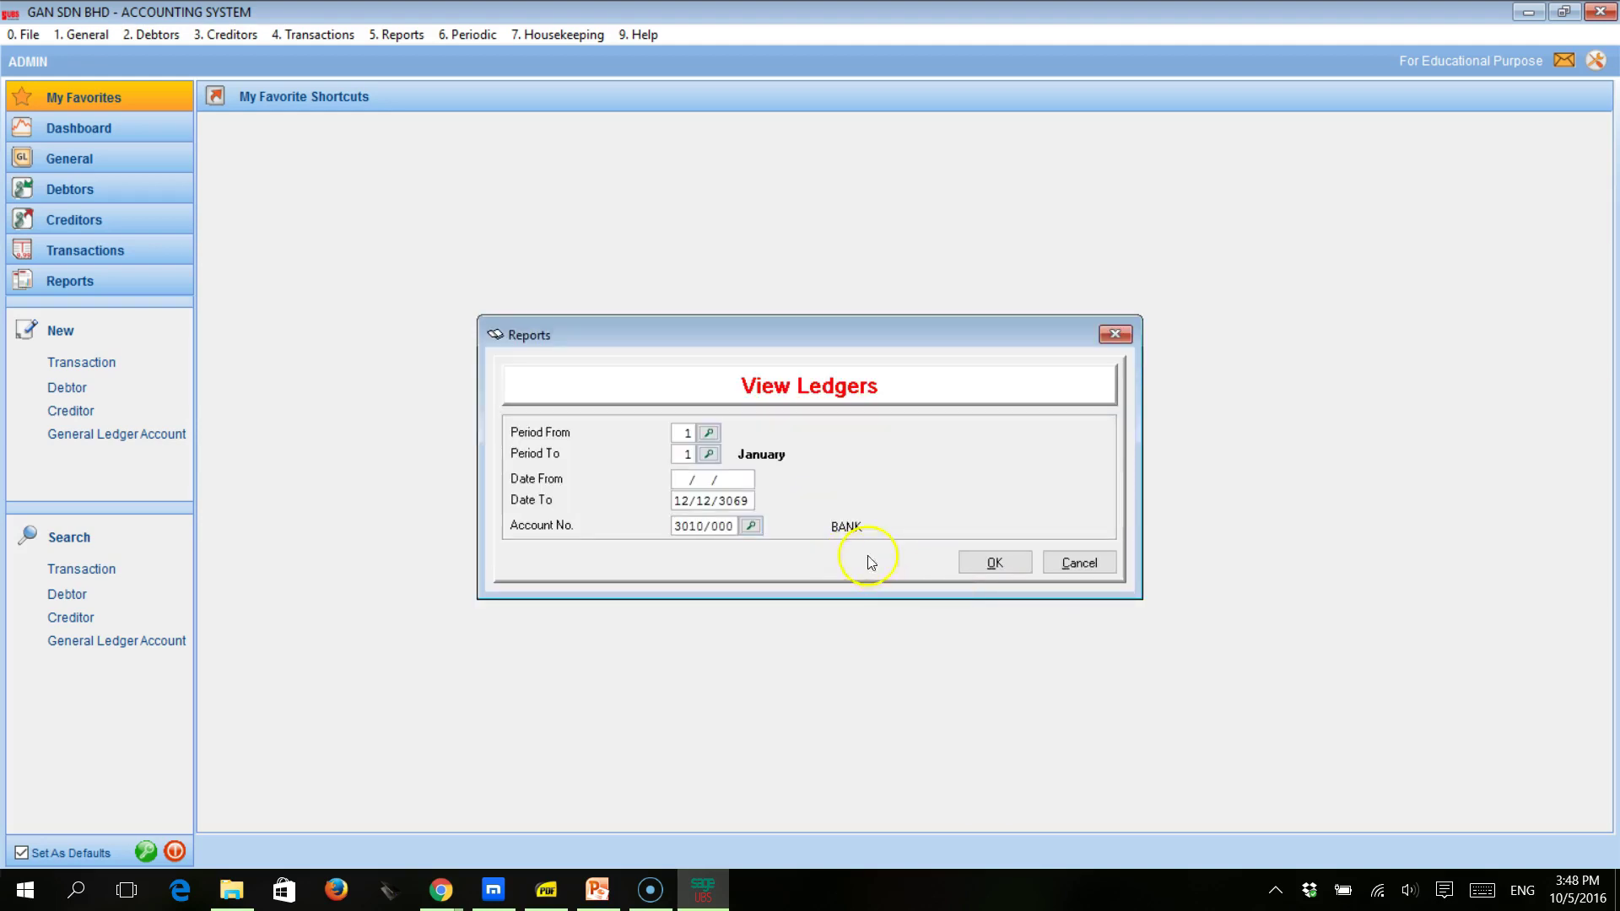
{"action": "left_click", "coordinate": [991, 563]}
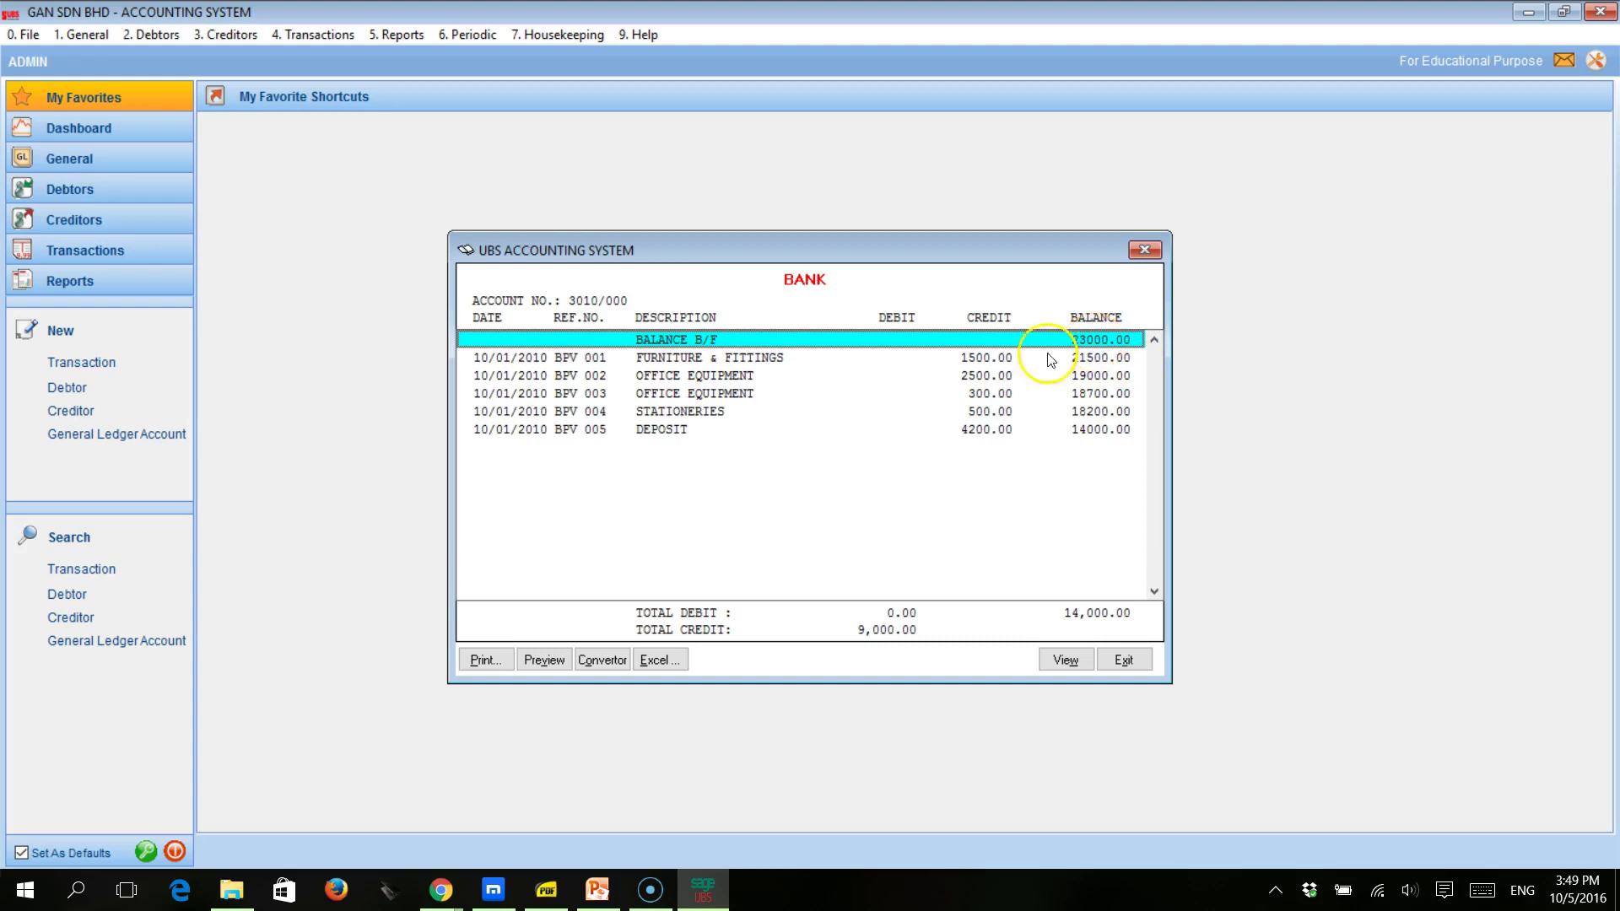
Examine the bank ledger's payment entries from furniture and fittings to deposit, and close the ledger.
{"action": "left_click", "coordinate": [990, 356]}
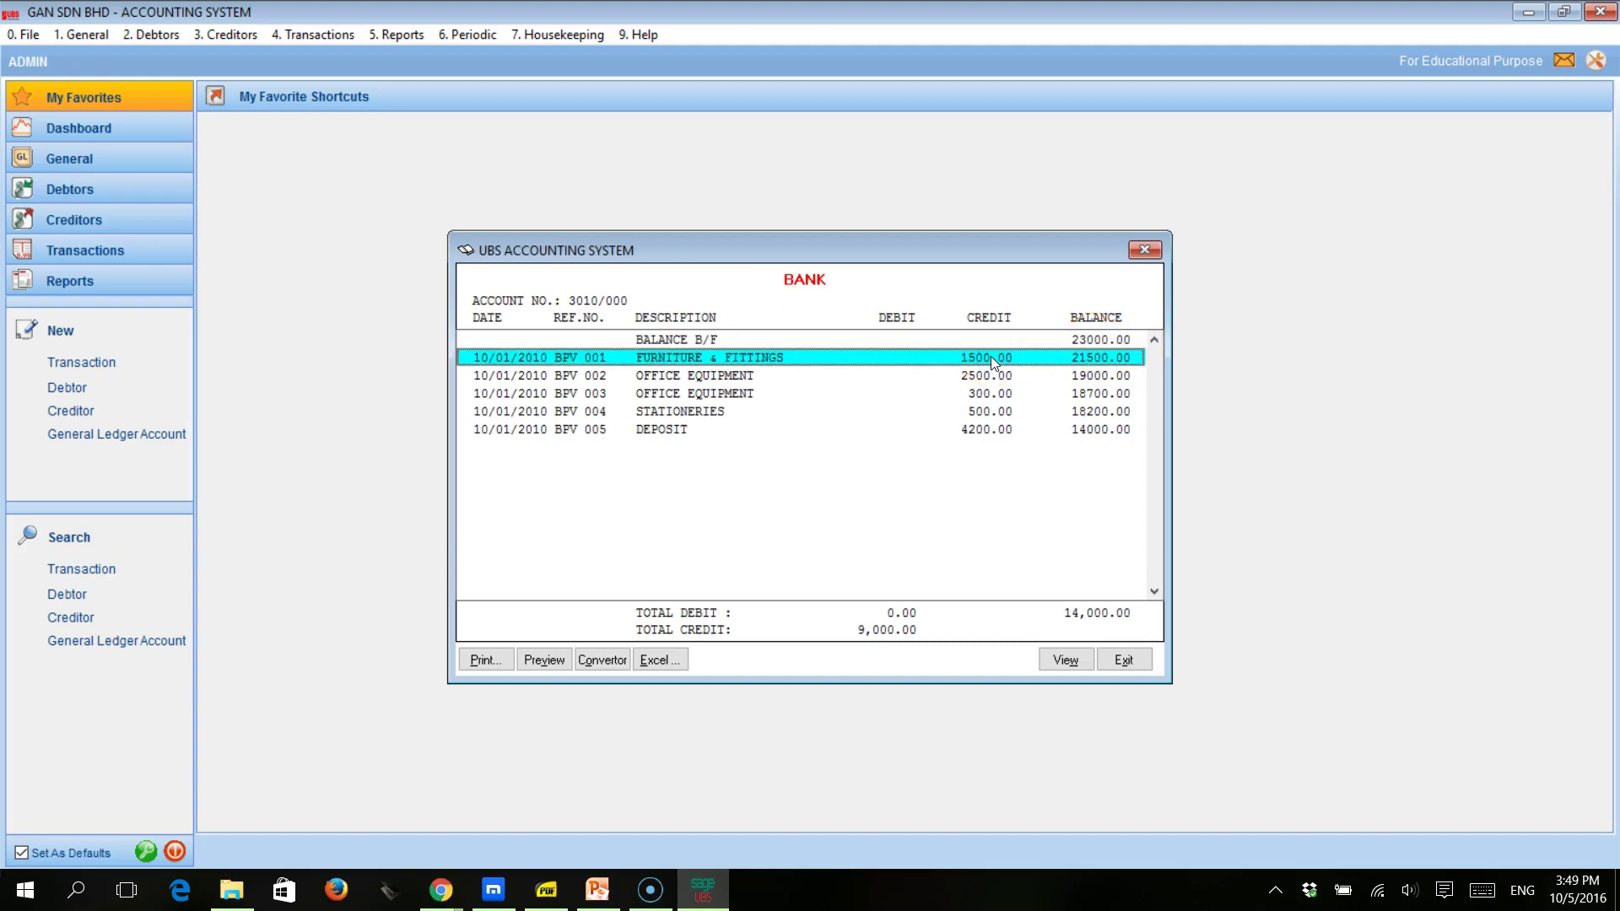
{"action": "left_click", "coordinate": [987, 390]}
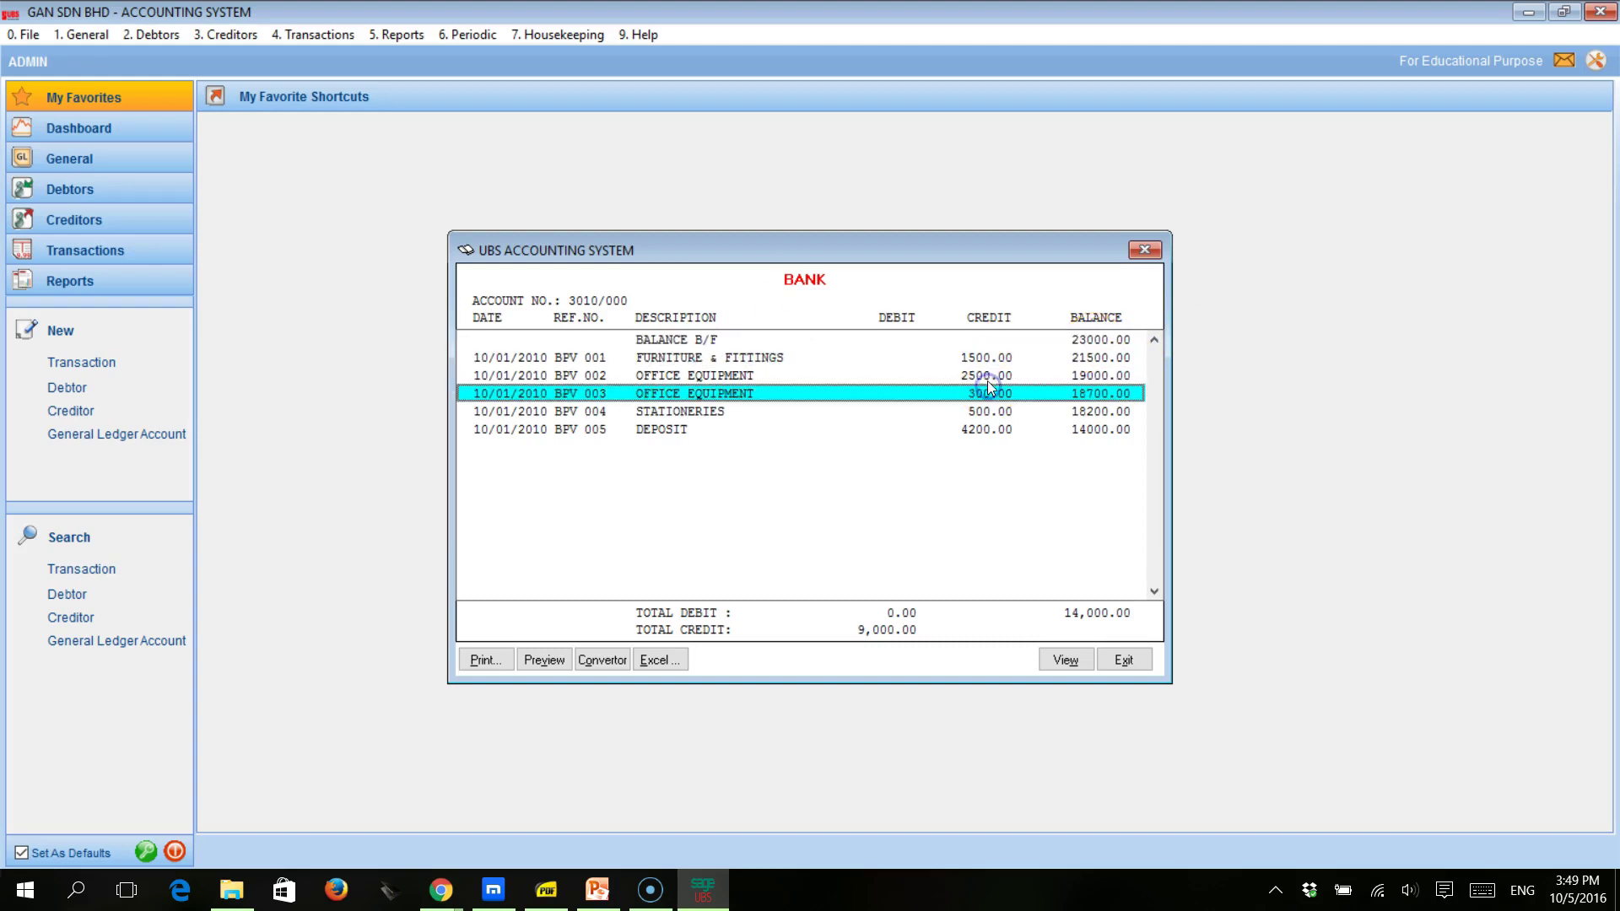
{"action": "left_click", "coordinate": [988, 381]}
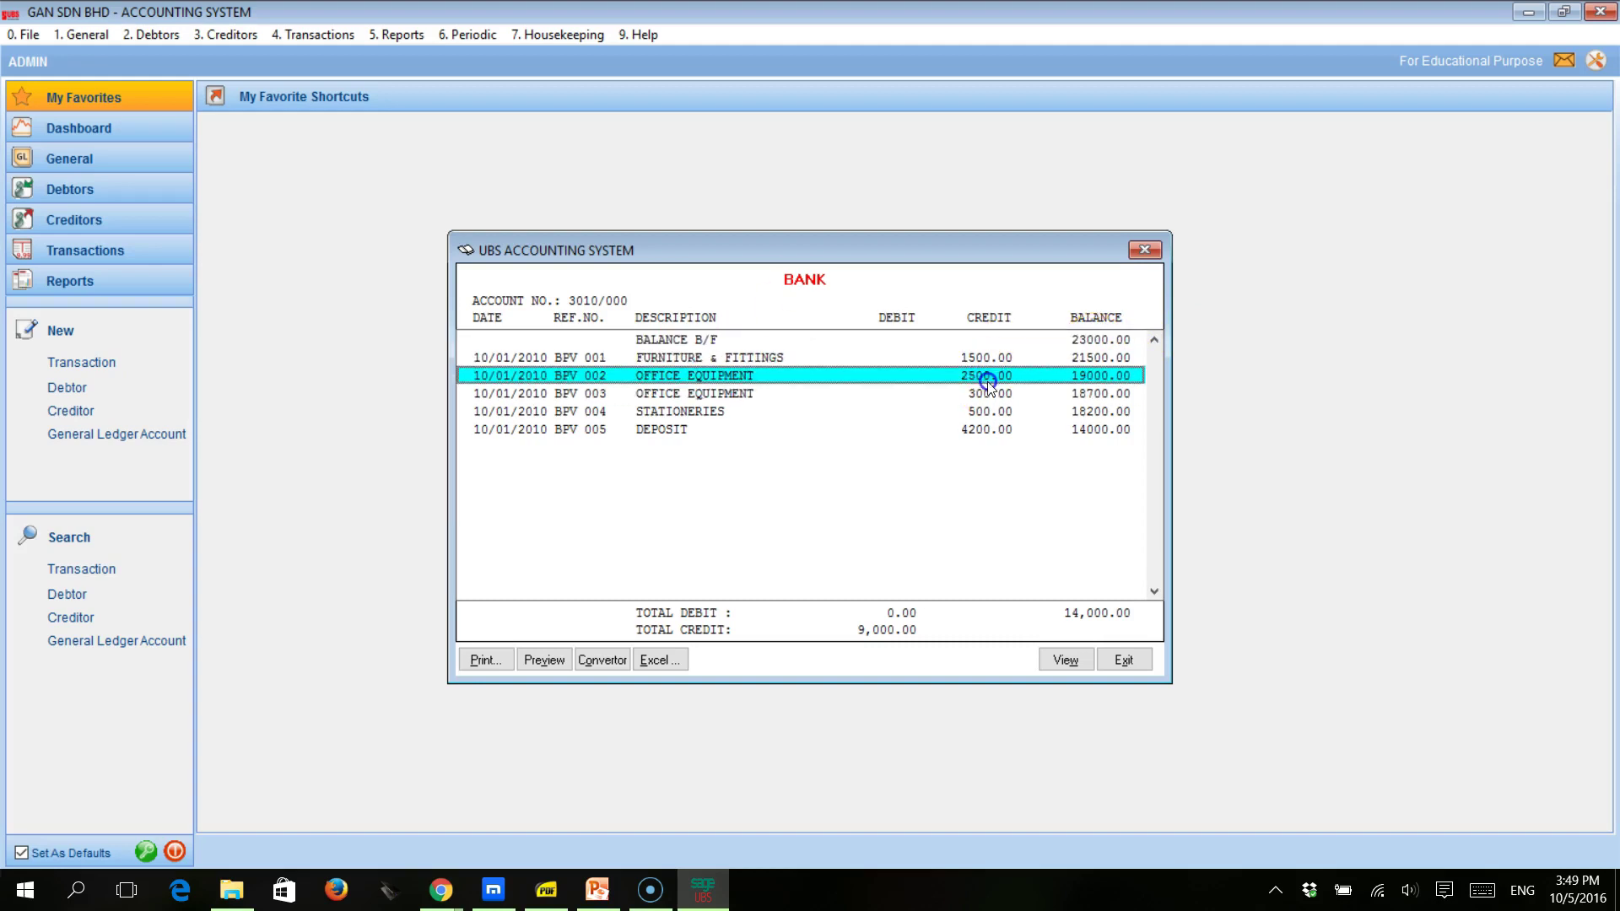
{"action": "left_click", "coordinate": [985, 432]}
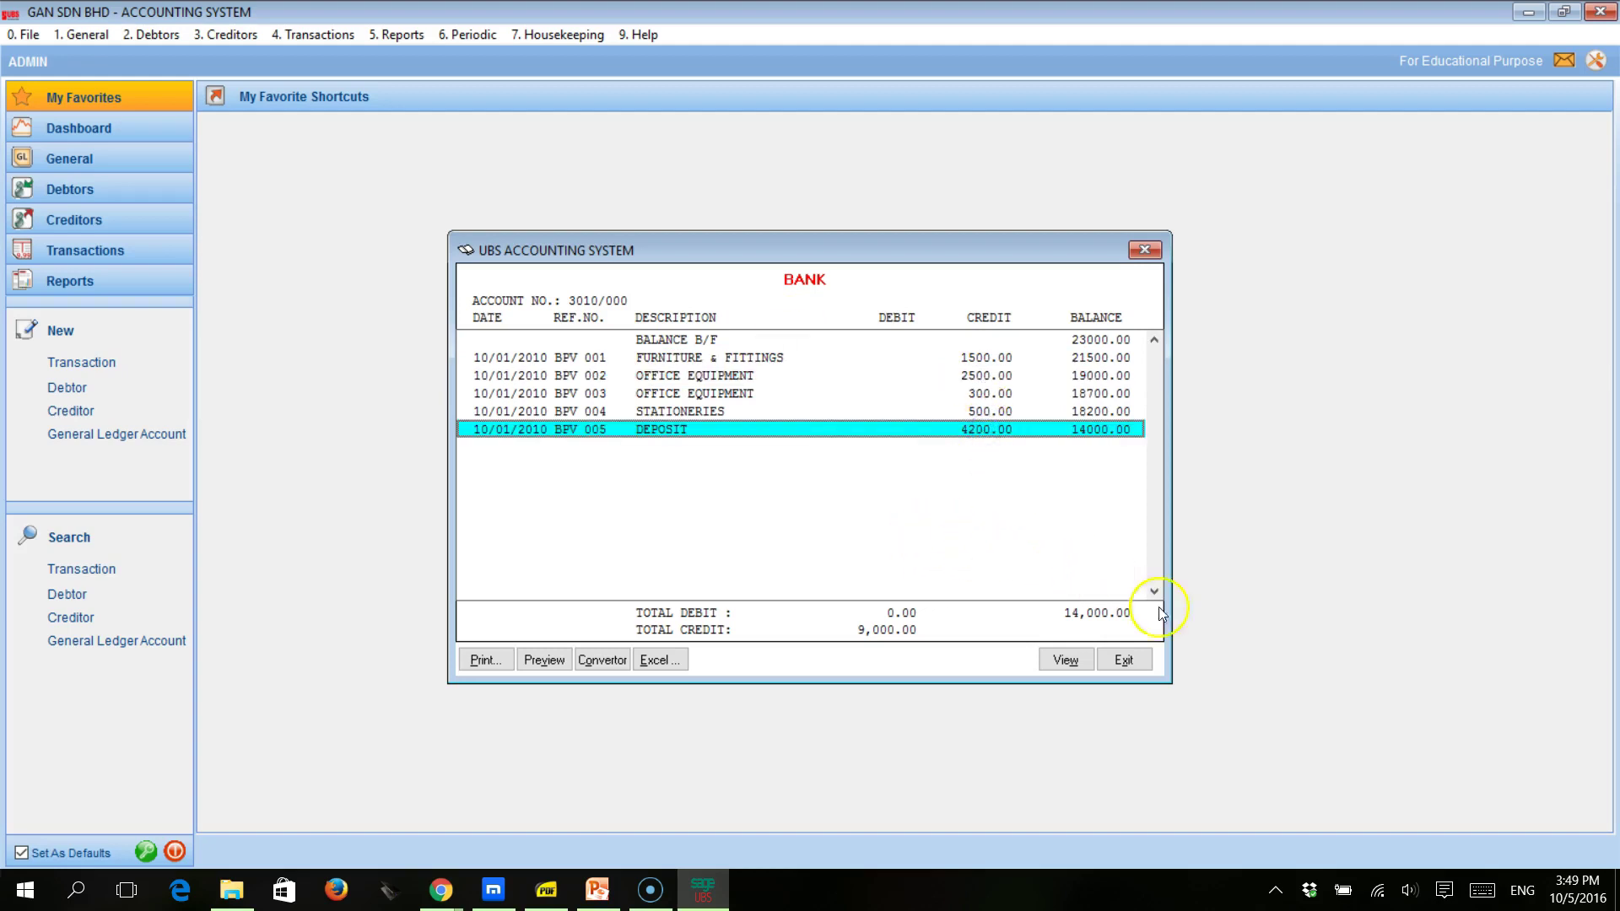
{"action": "left_click", "coordinate": [1123, 660]}
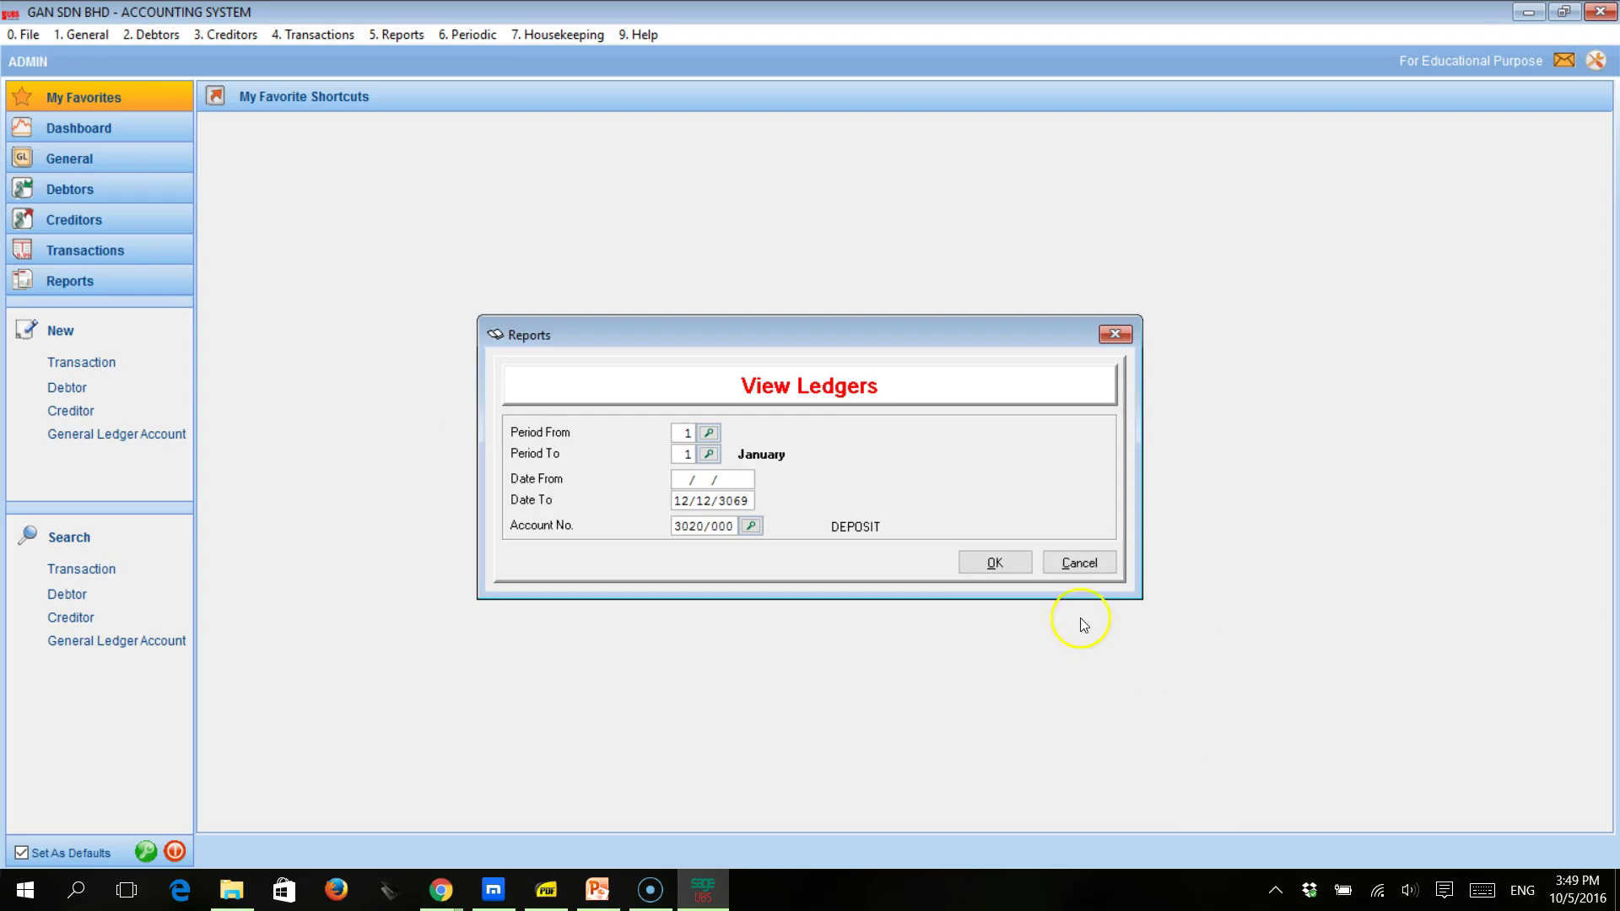
Close View Ledgers and set up Print Ledgers for the general ledger, period 1 to 1.
{"action": "left_click", "coordinate": [1079, 562]}
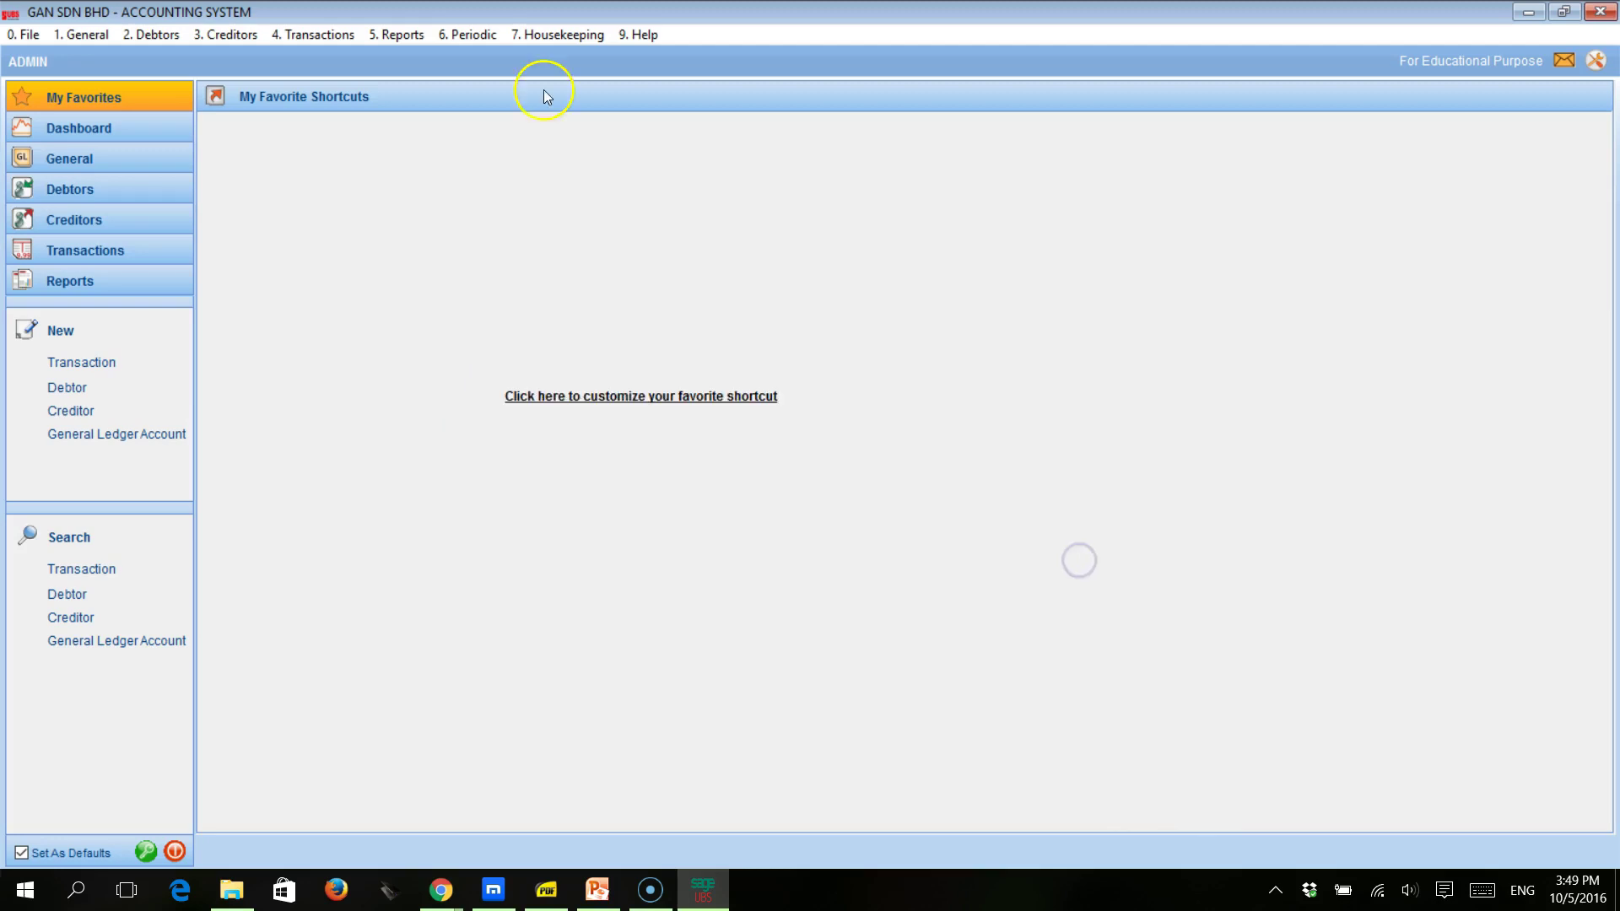
{"action": "left_click", "coordinate": [326, 35]}
{"action": "mouse_move", "coordinate": [377, 33]}
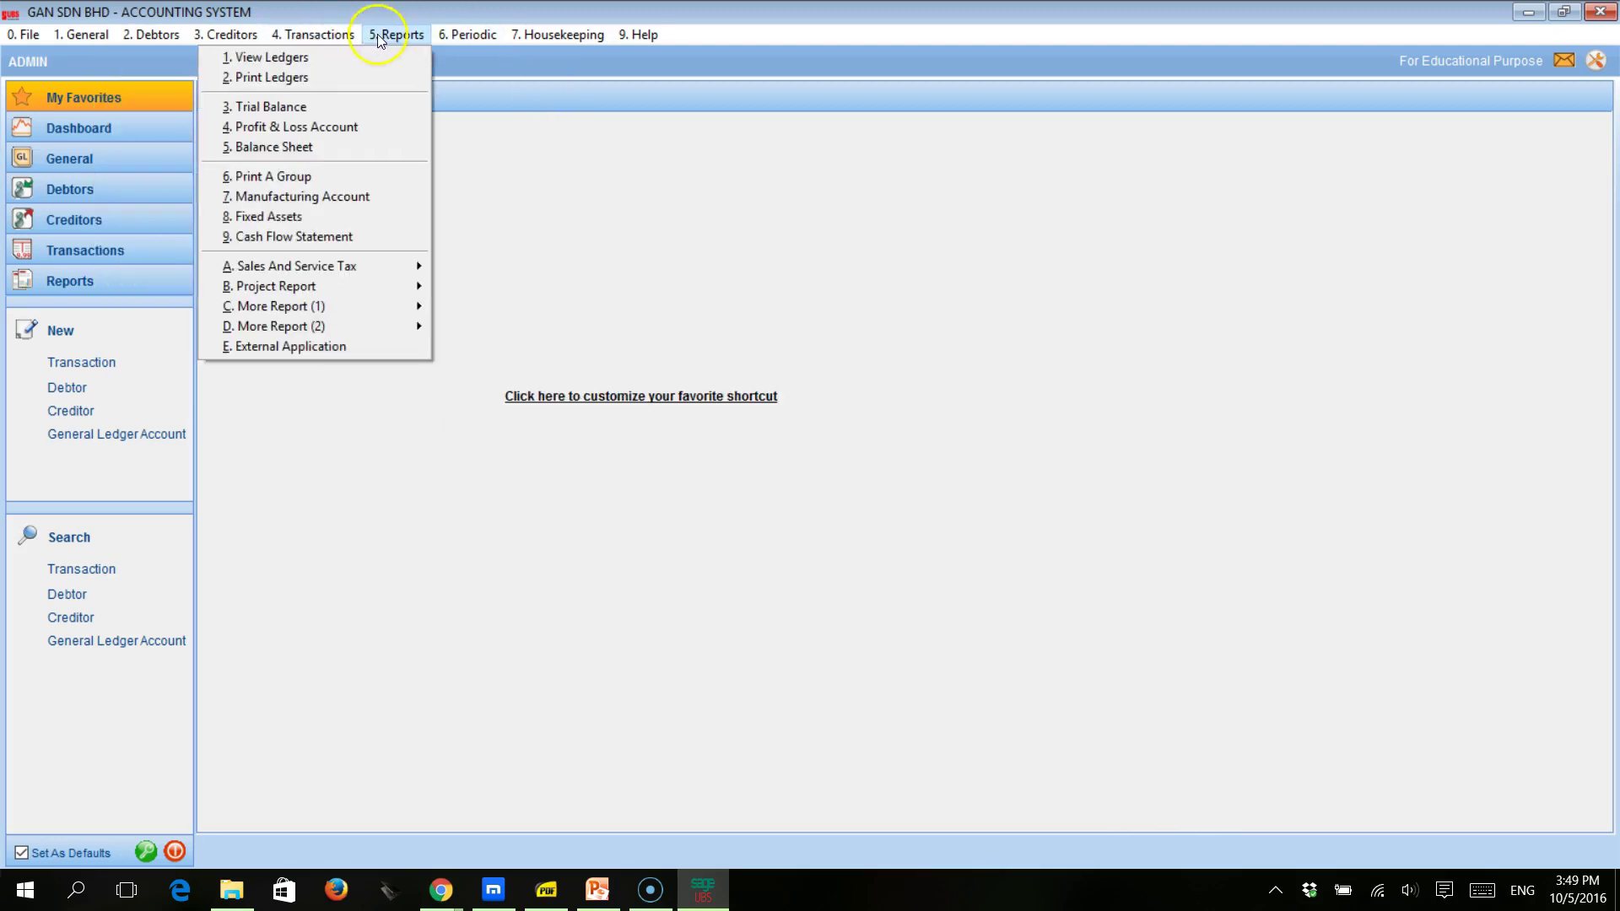
{"action": "left_click", "coordinate": [377, 74]}
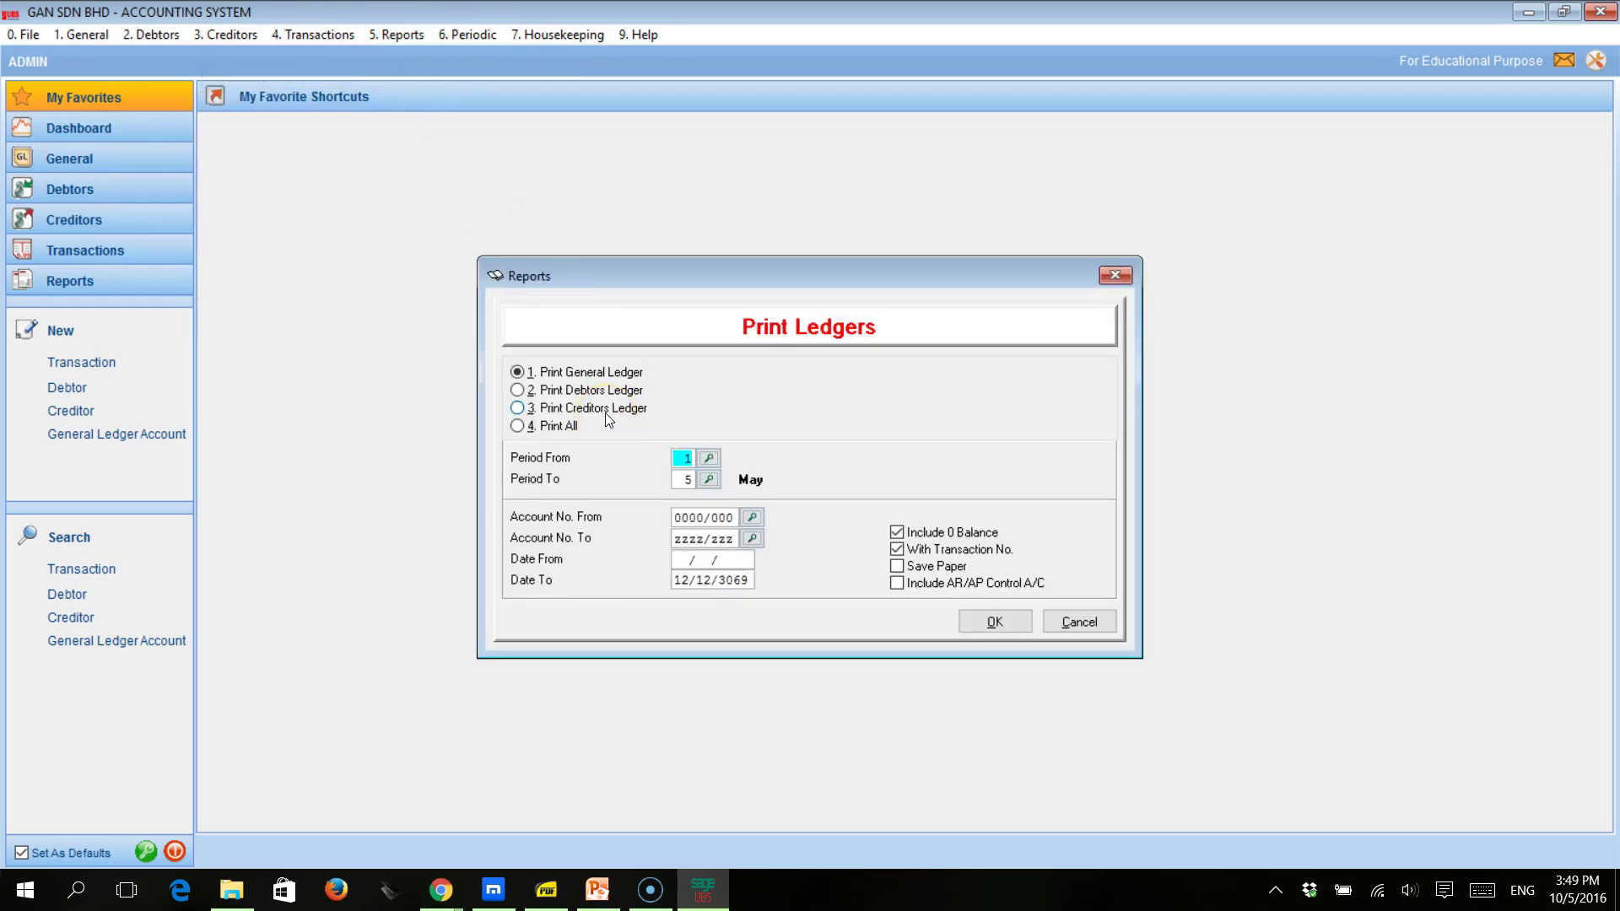
{"action": "left_click", "coordinate": [684, 480]}
{"action": "left_click", "coordinate": [637, 469]}
{"action": "type", "text": "1"}
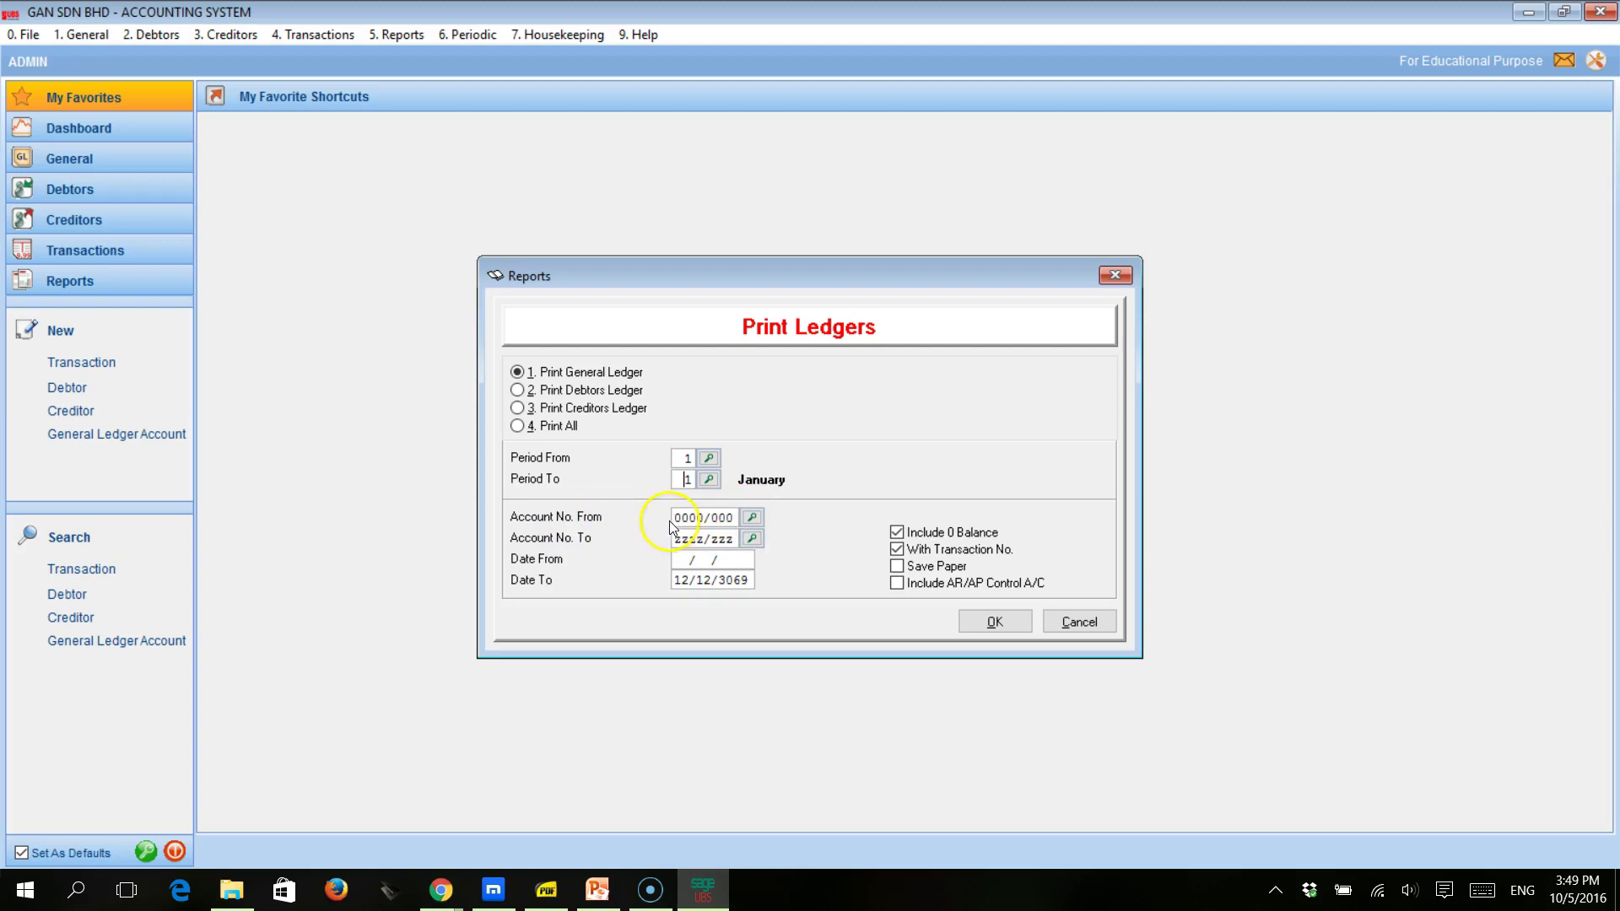
Limit the general ledger report to accounts 3000/000 through 3999/zzz and generate it.
{"action": "left_click_drag", "start_coordinate": [676, 520], "coordinate": [743, 518]}
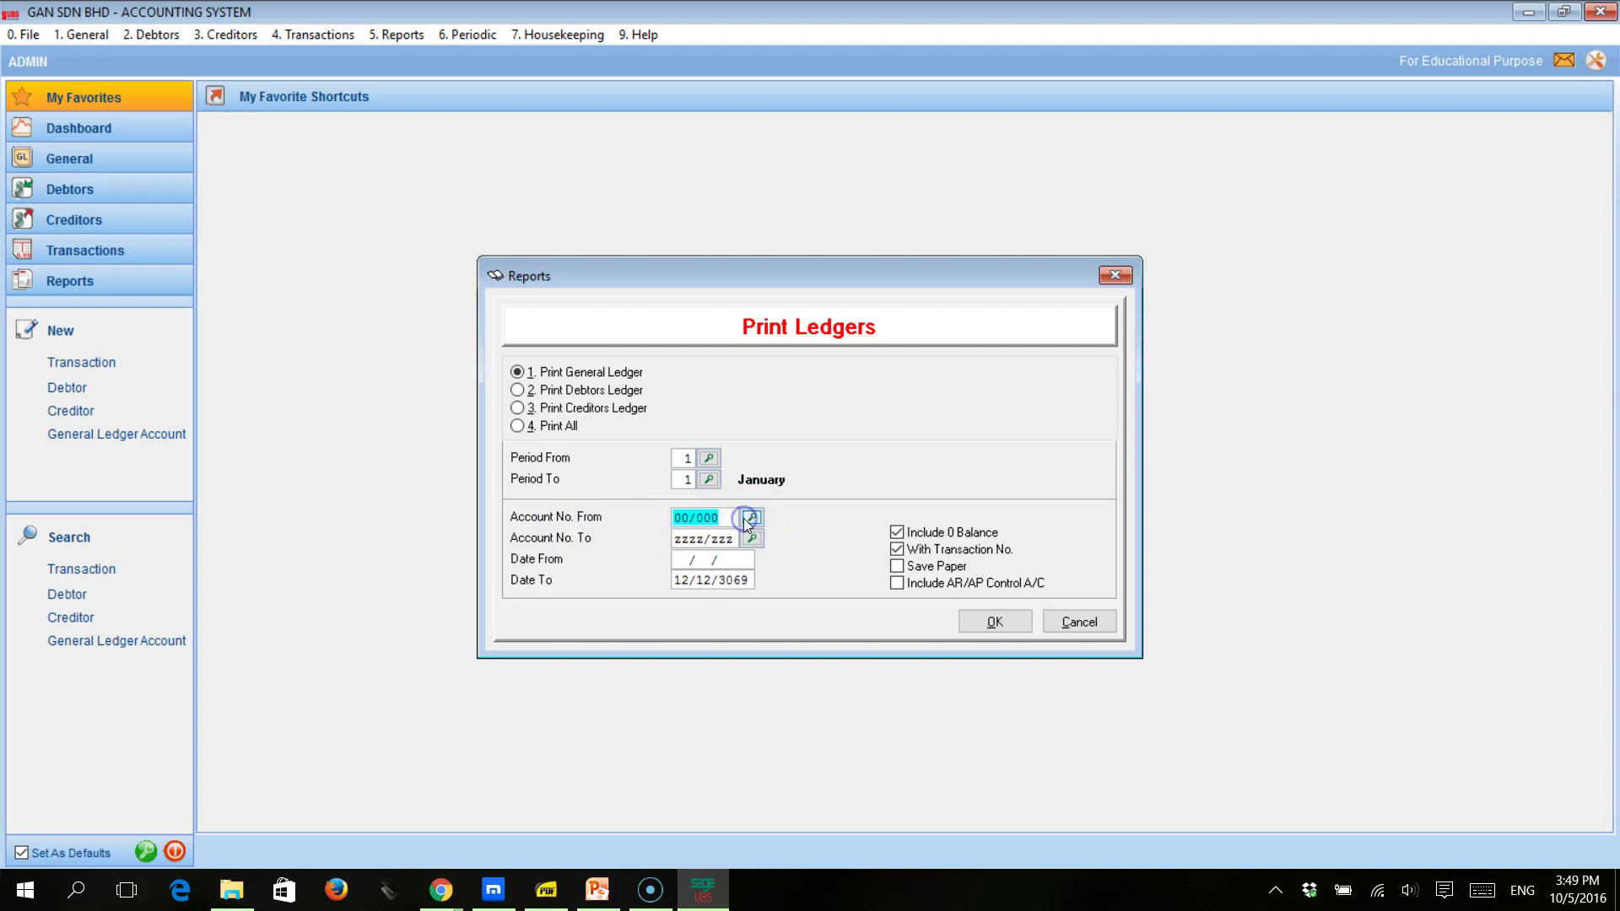
{"action": "type", "text": "3000/000"}
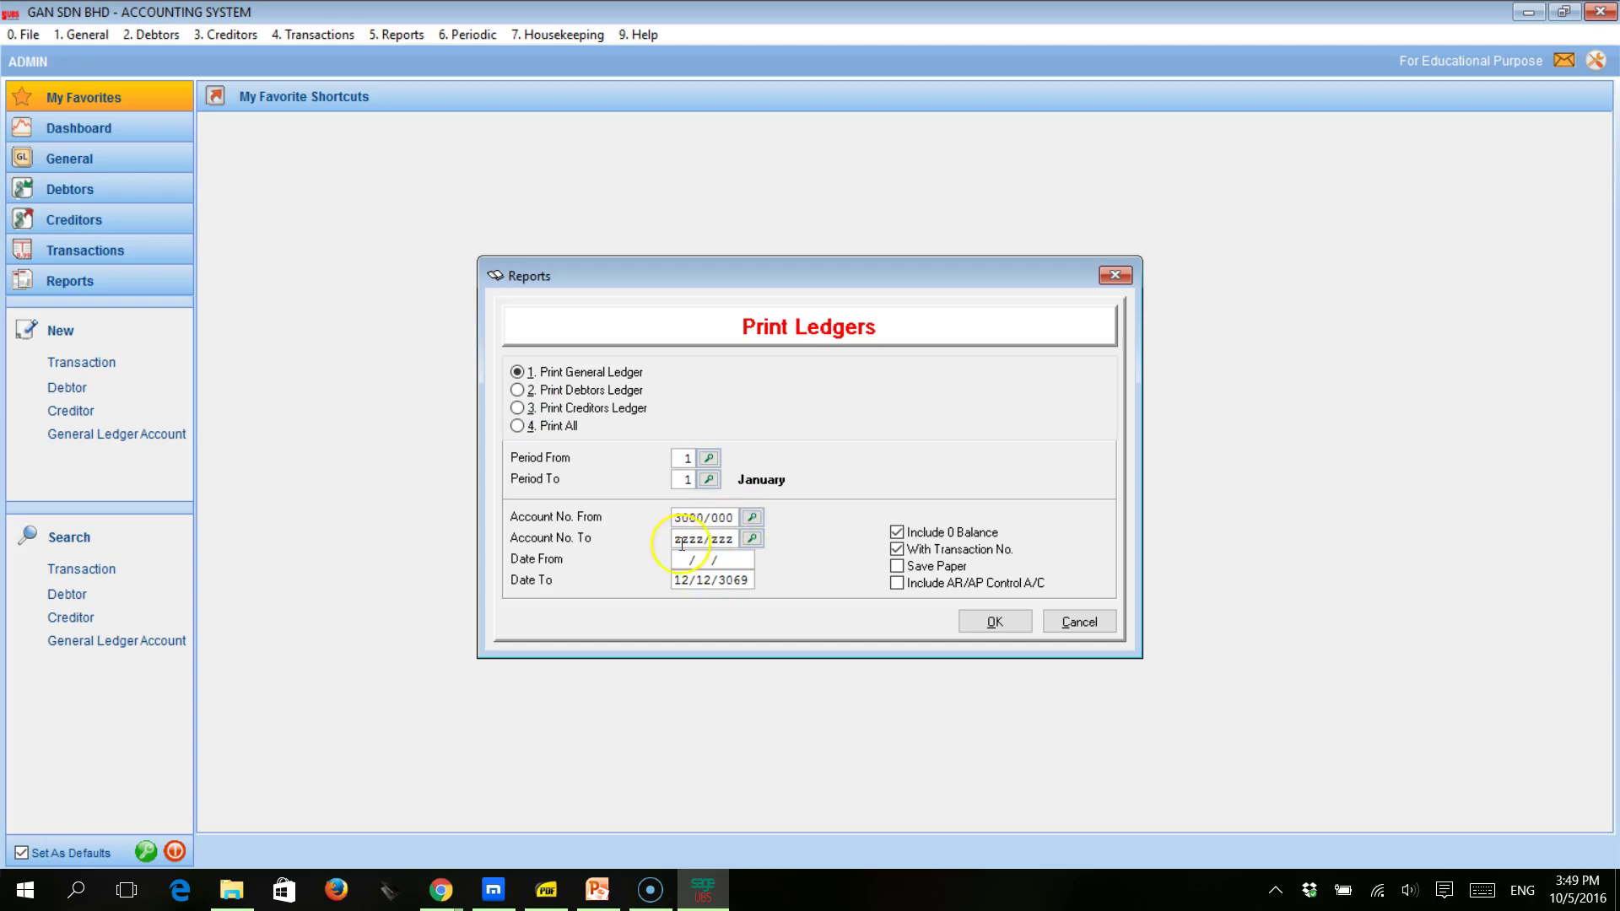
{"action": "left_click_drag", "start_coordinate": [675, 538], "coordinate": [742, 541]}
{"action": "type", "text": "3999/zz"}
{"action": "left_click", "coordinate": [1001, 624]}
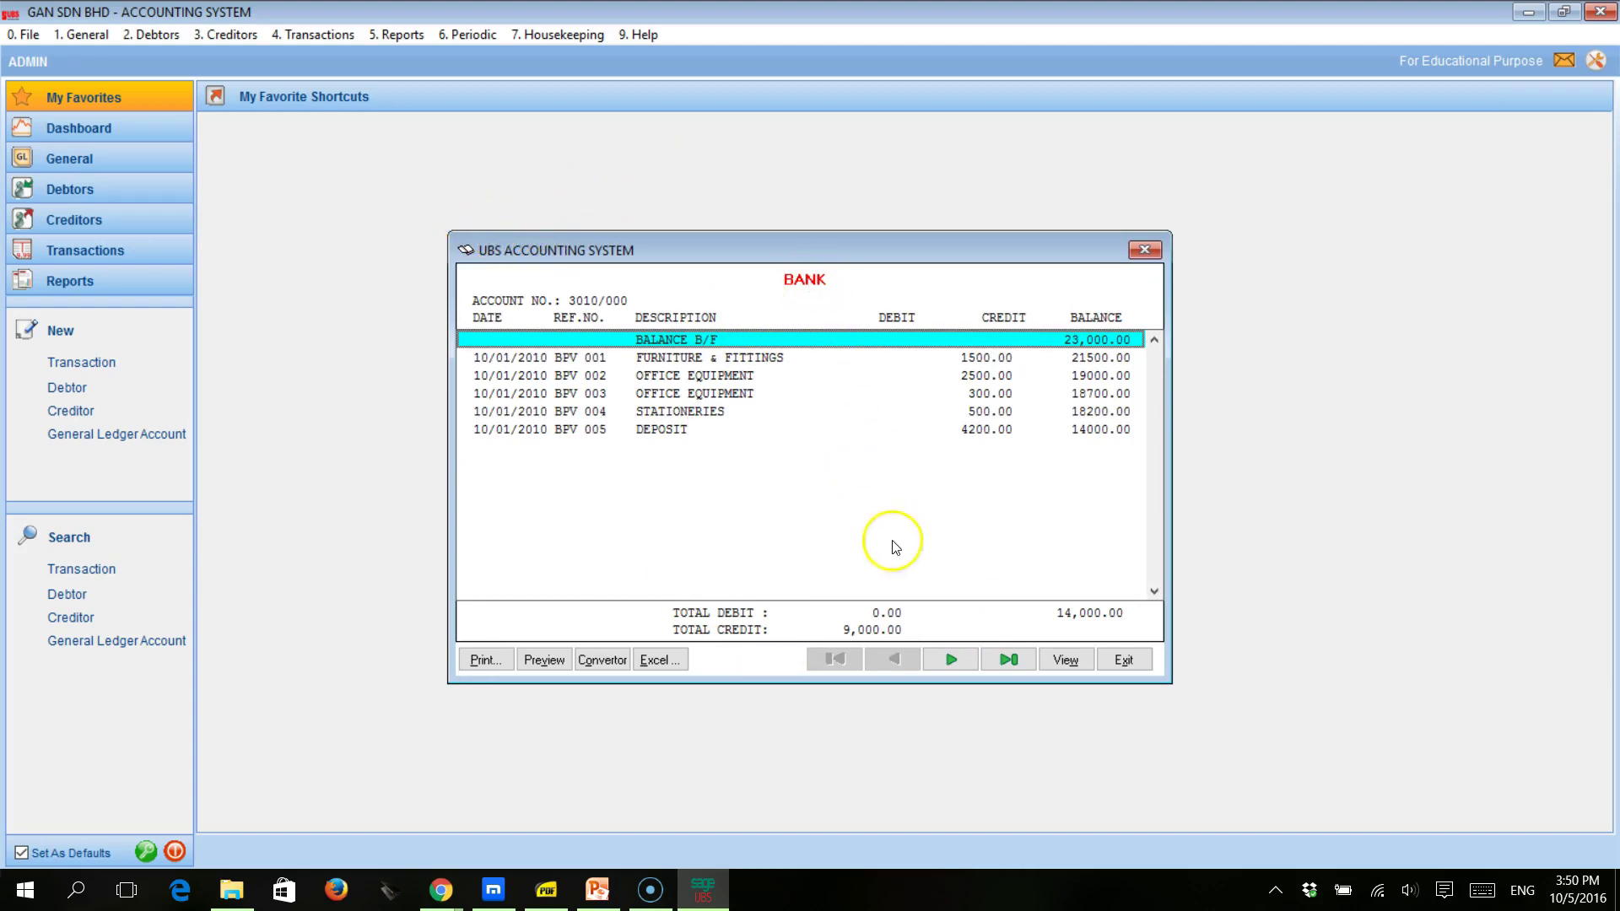
Review the bank, deposit and cash in hand ledgers one after another, and close the report and Print Ledgers.
{"action": "left_click", "coordinate": [965, 663]}
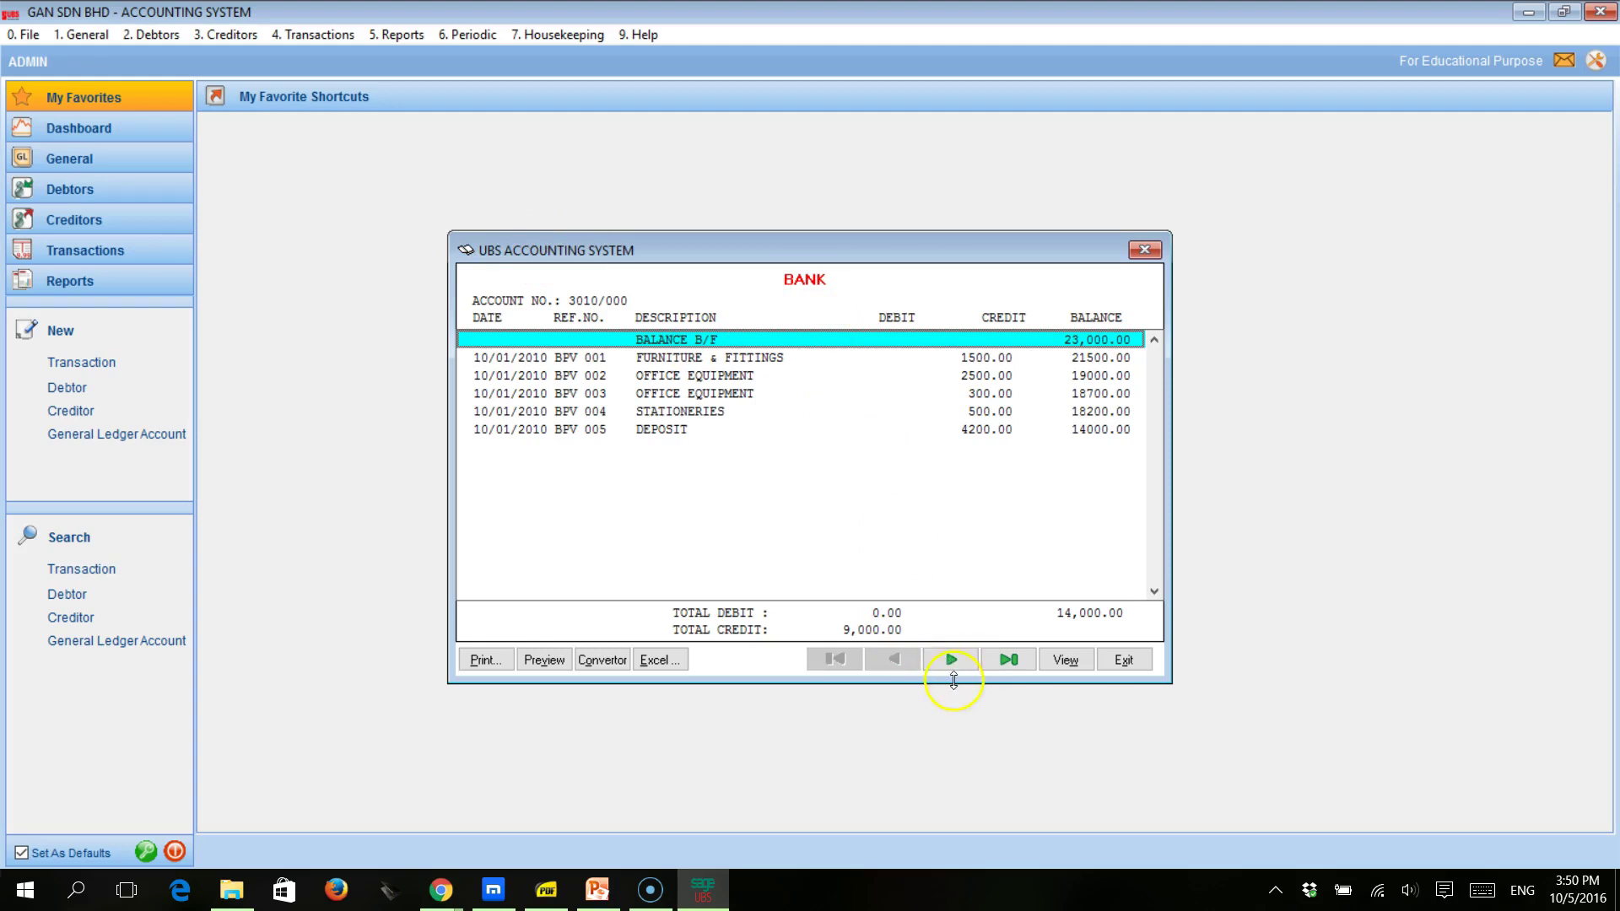
{"action": "left_click", "coordinate": [952, 664]}
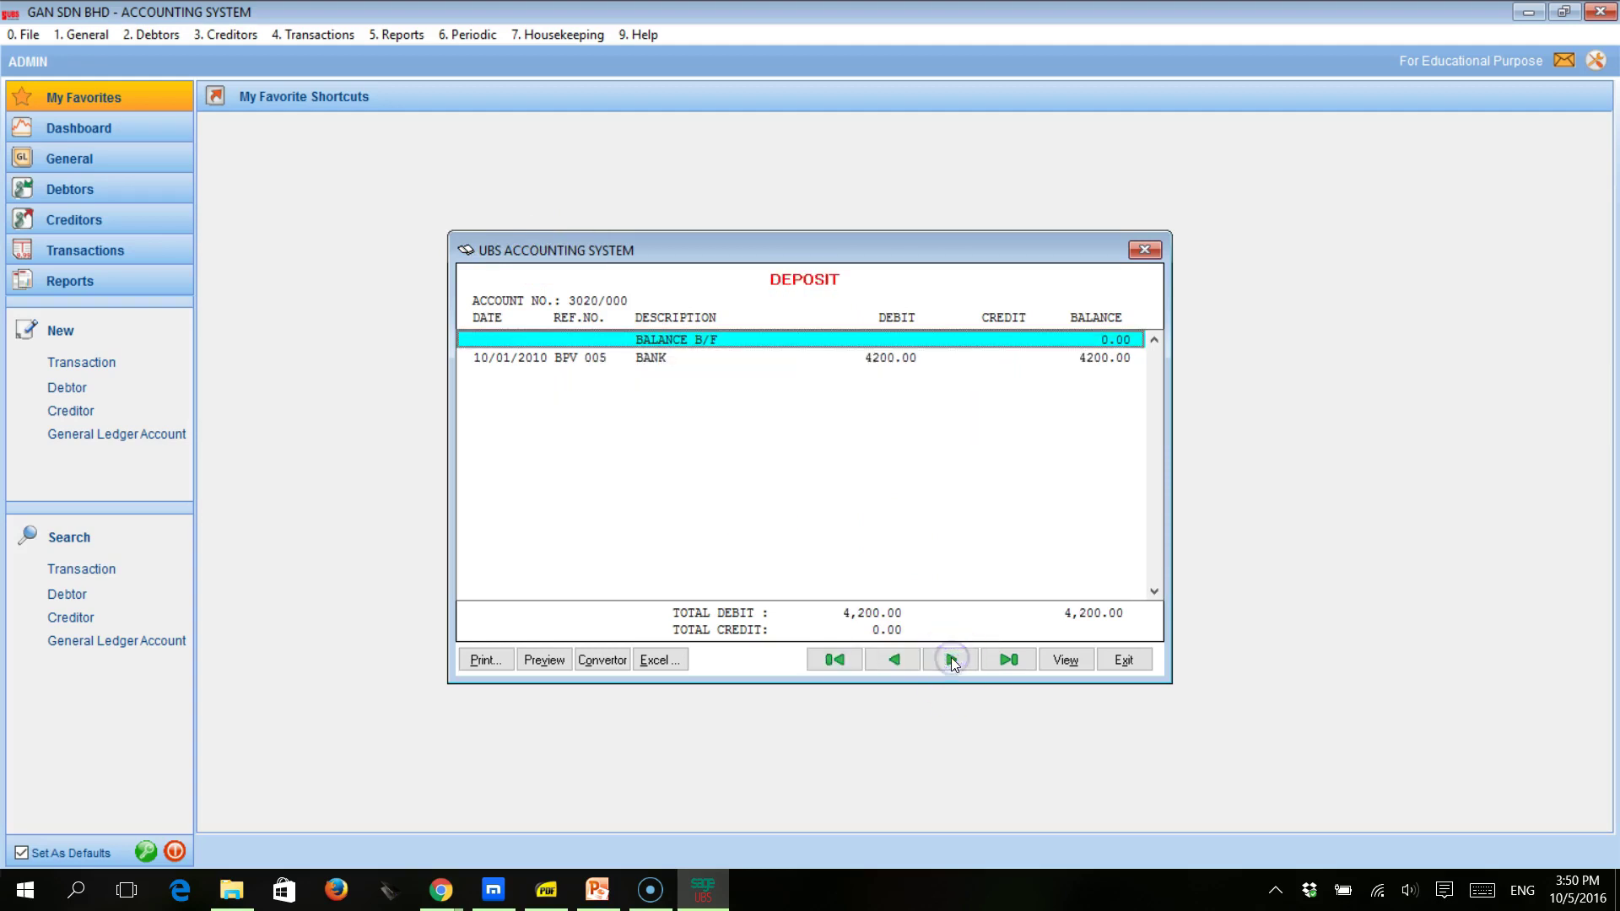
{"action": "left_click", "coordinate": [951, 662]}
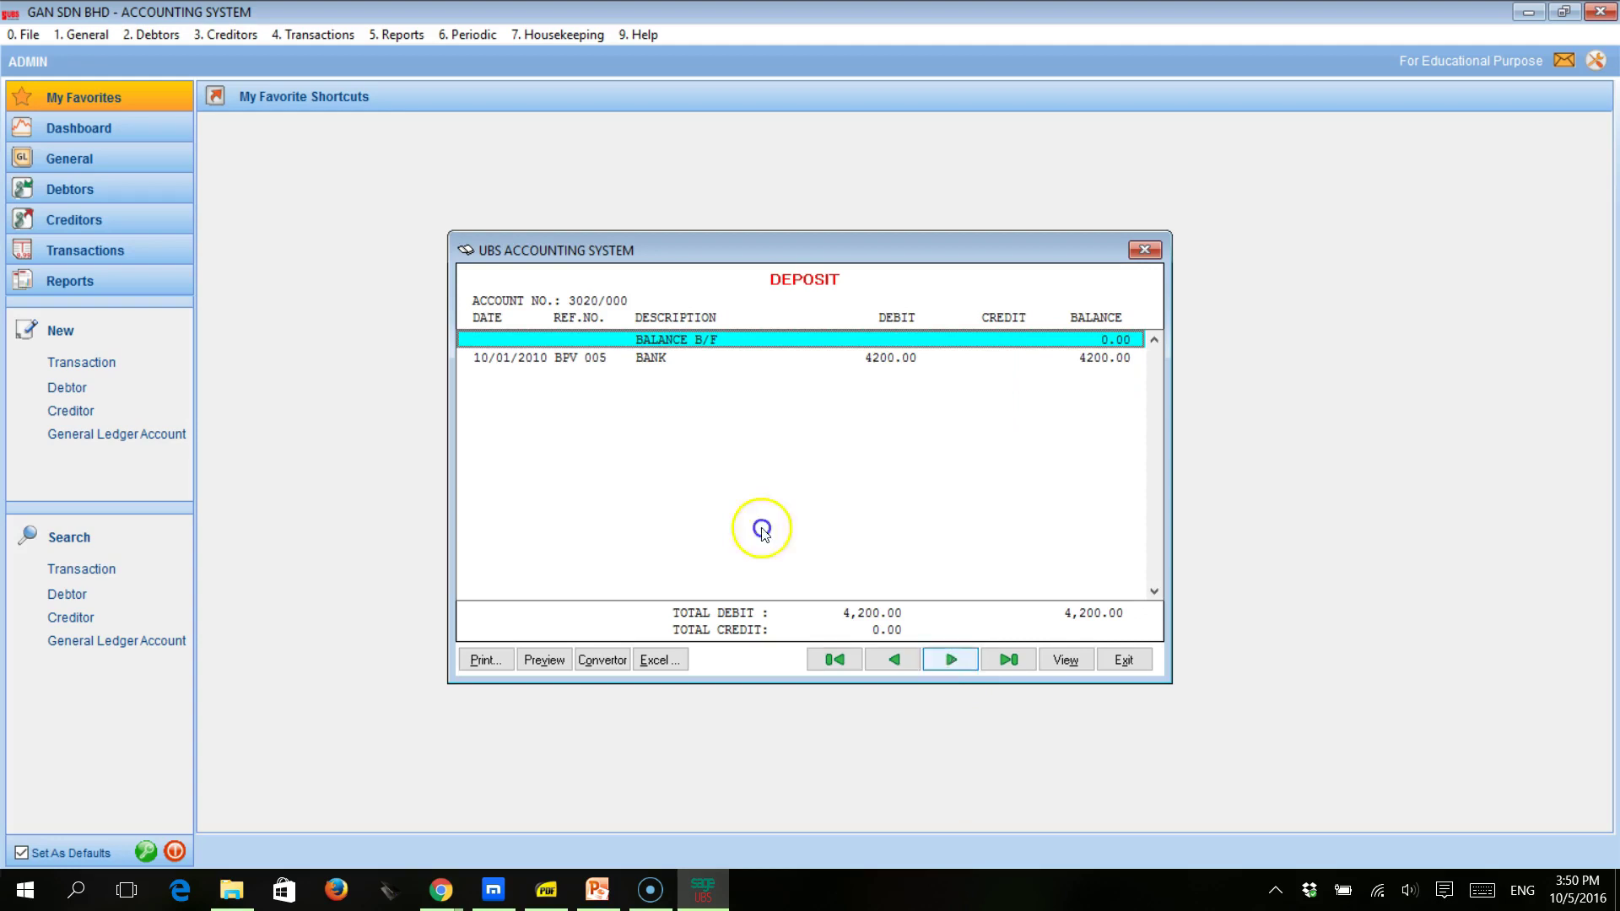
{"action": "left_click", "coordinate": [953, 663]}
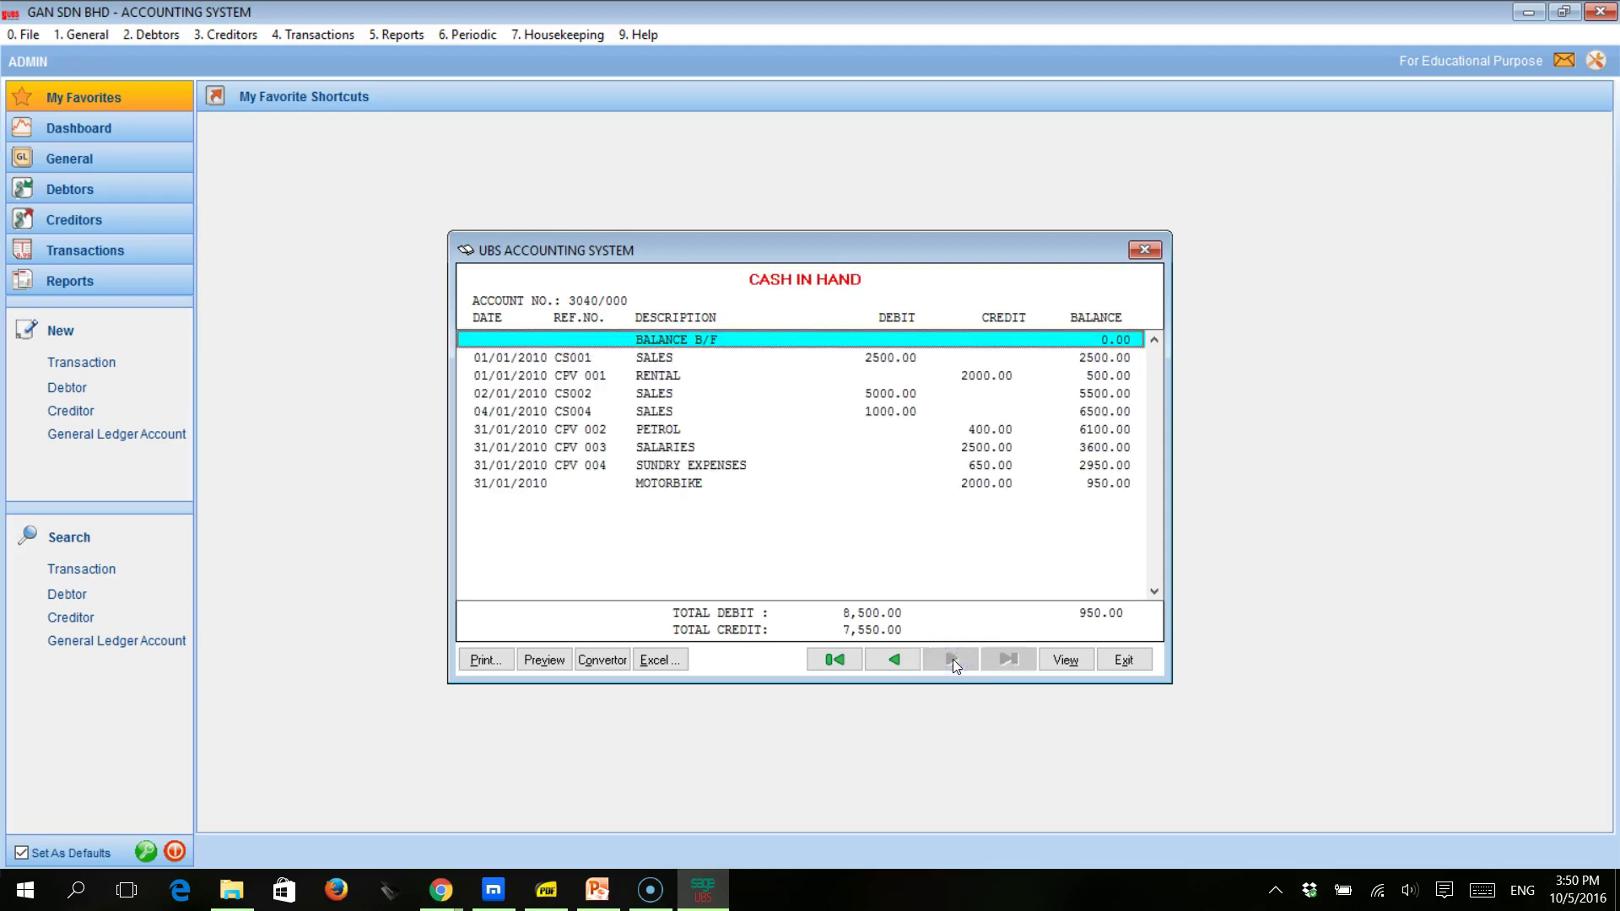
{"action": "left_click", "coordinate": [953, 660]}
{"action": "left_click", "coordinate": [917, 661]}
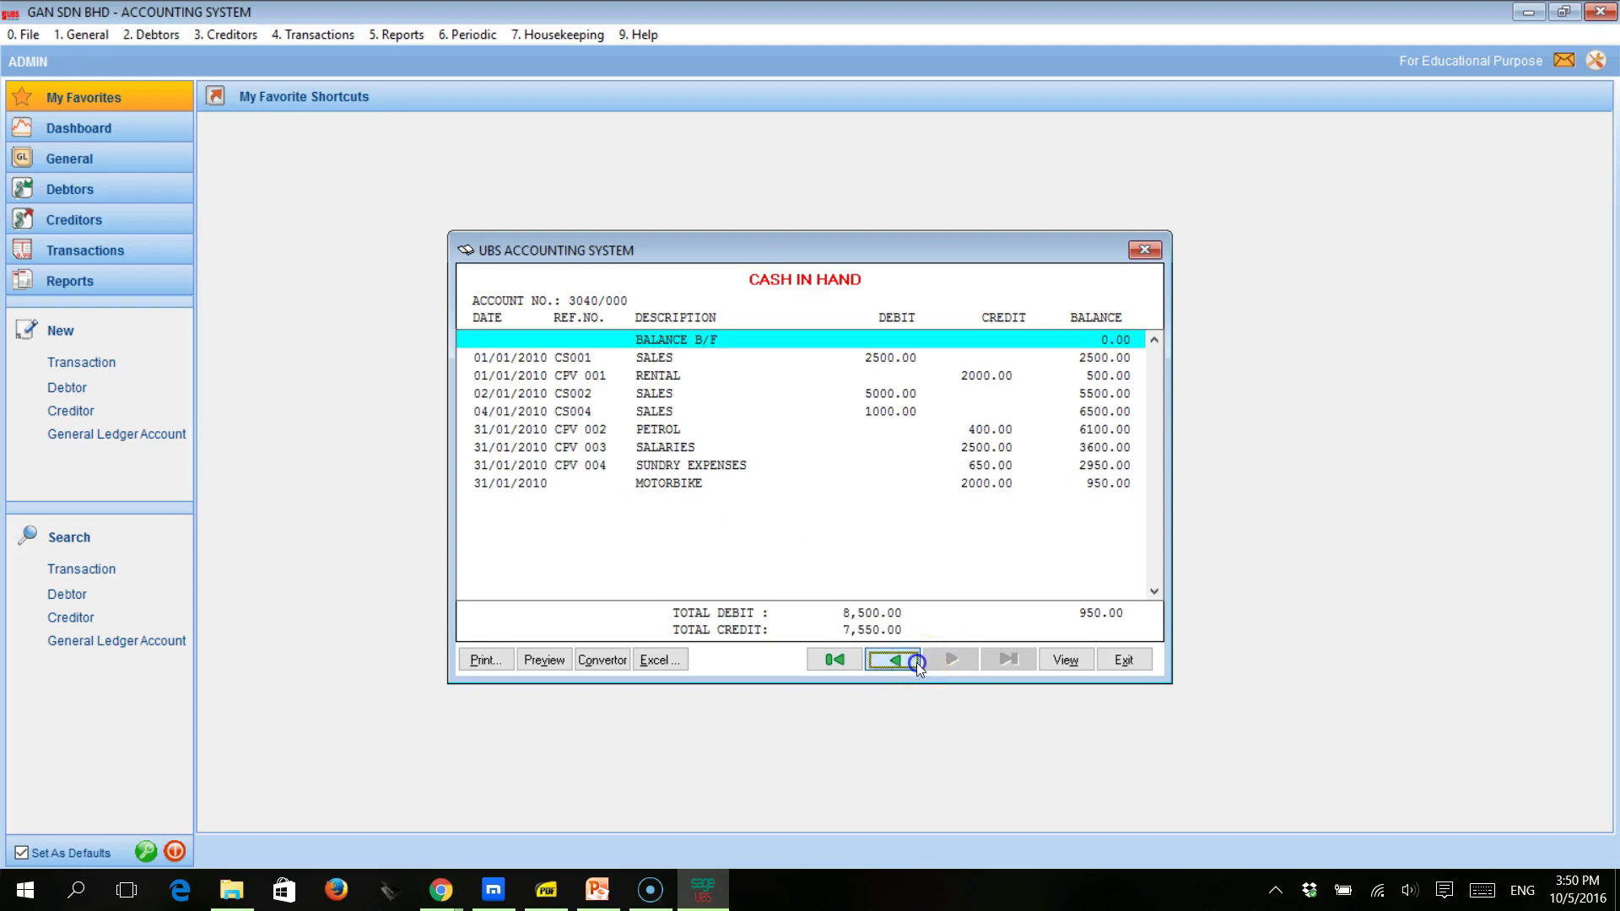
{"action": "left_click", "coordinate": [908, 663]}
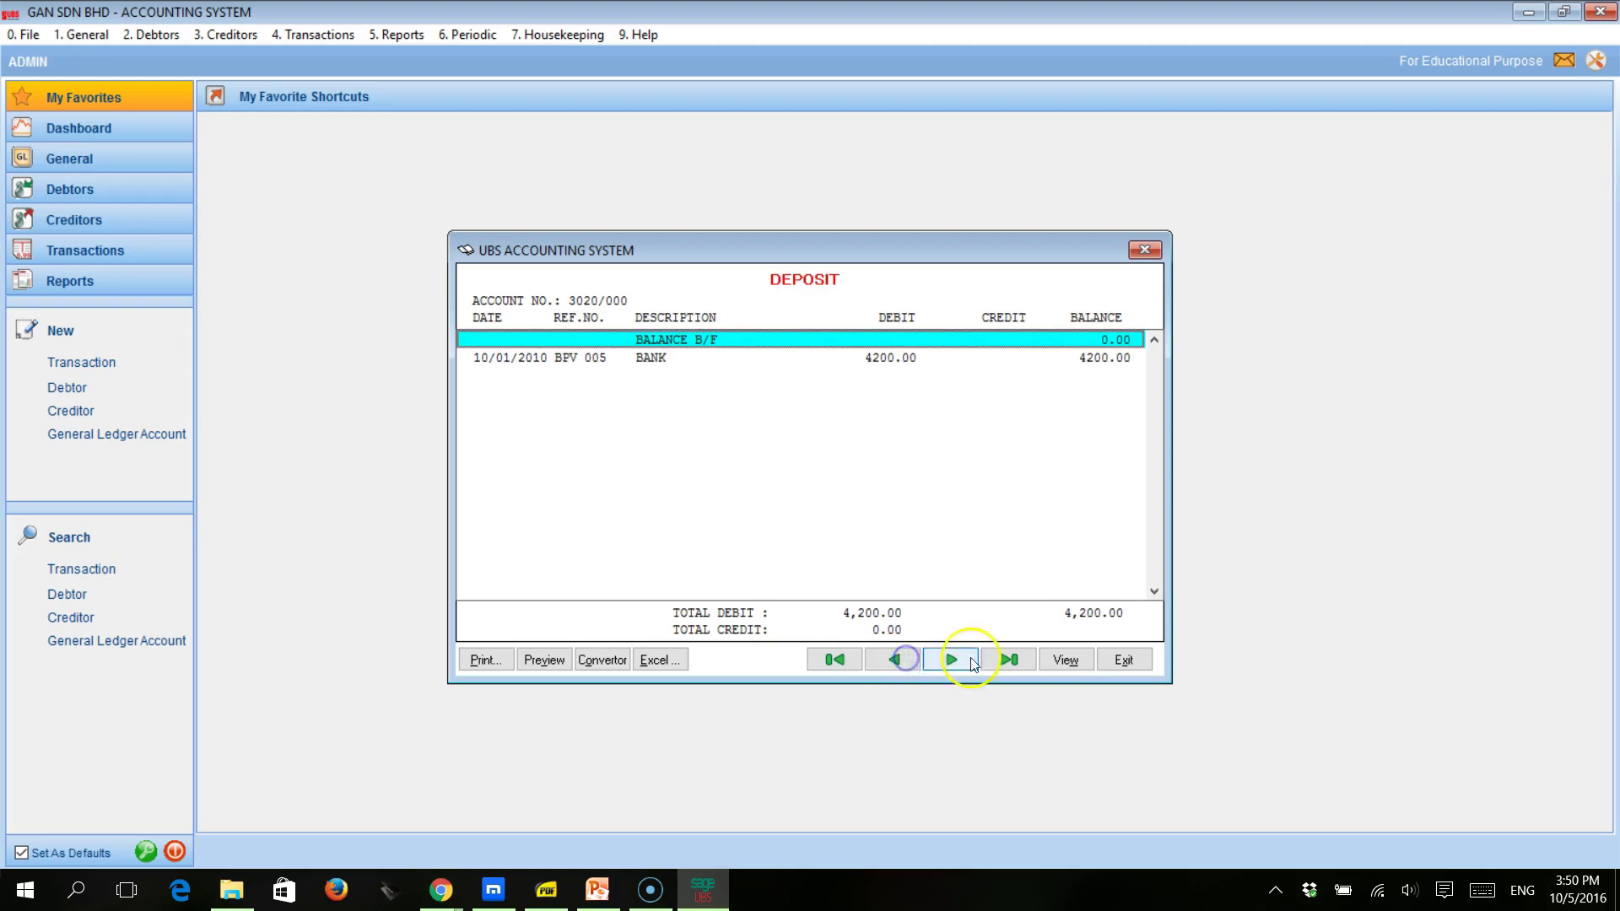
{"action": "left_click", "coordinate": [1124, 661]}
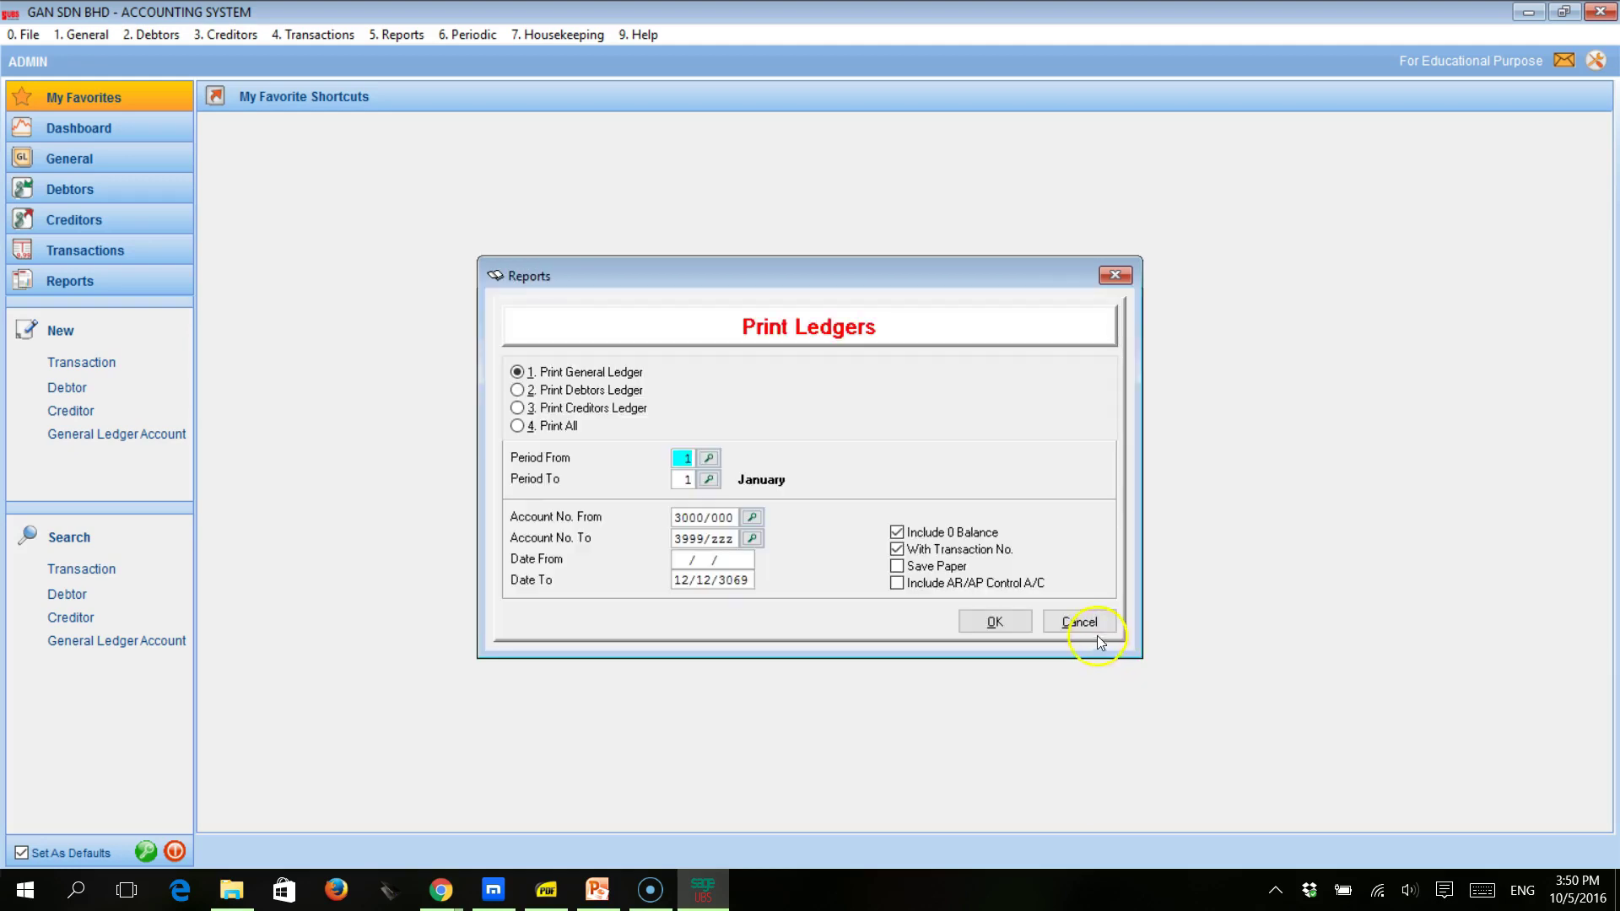
{"action": "left_click", "coordinate": [1092, 625]}
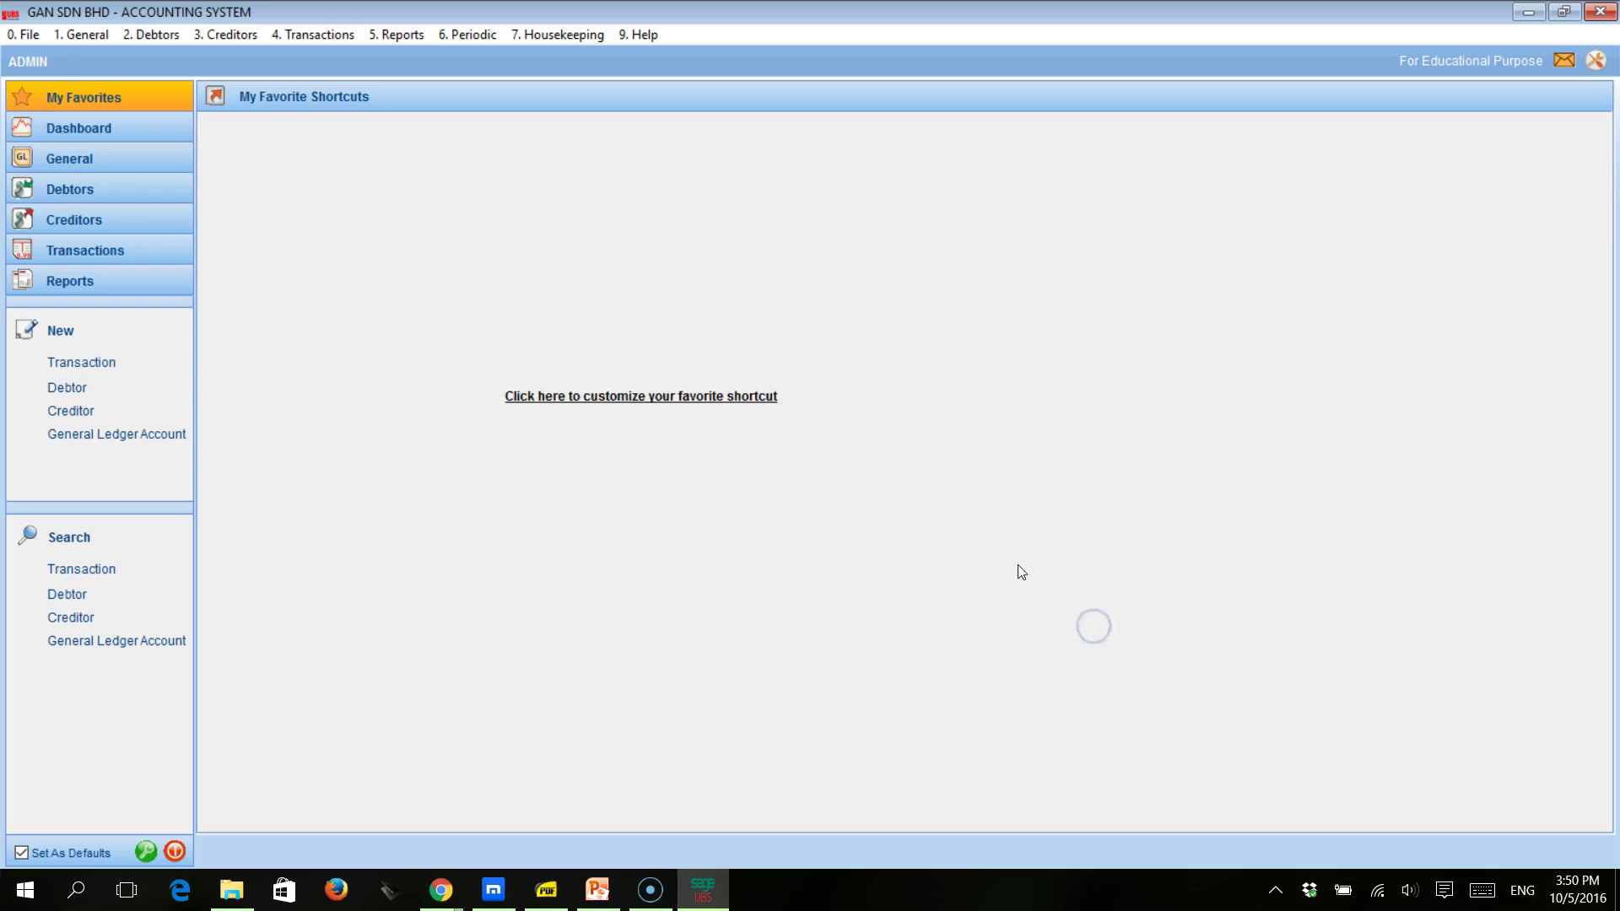